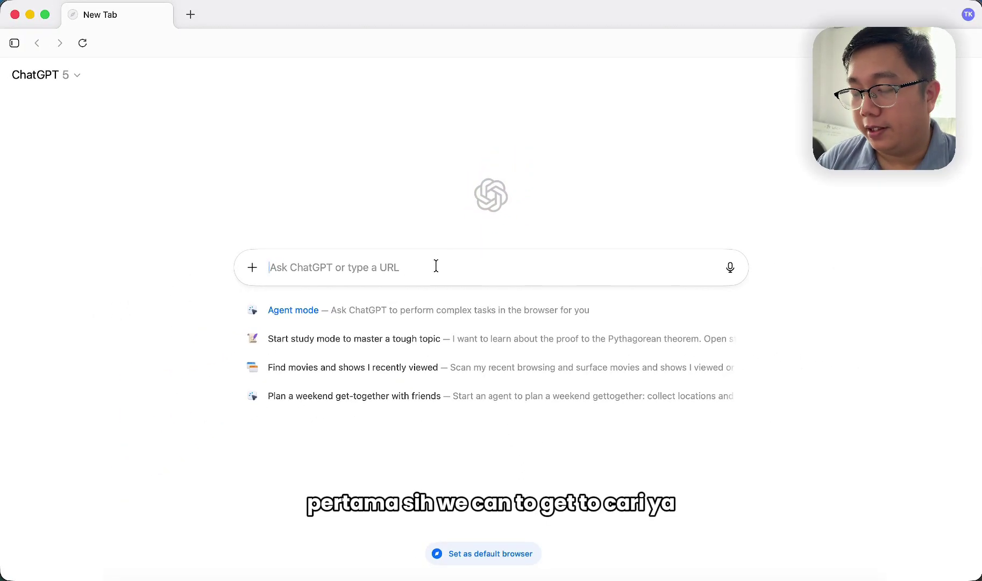
# Ask ChatGPT "Apa sih ChatGPT Atlas itu"
pyautogui.write('Apa sih ')
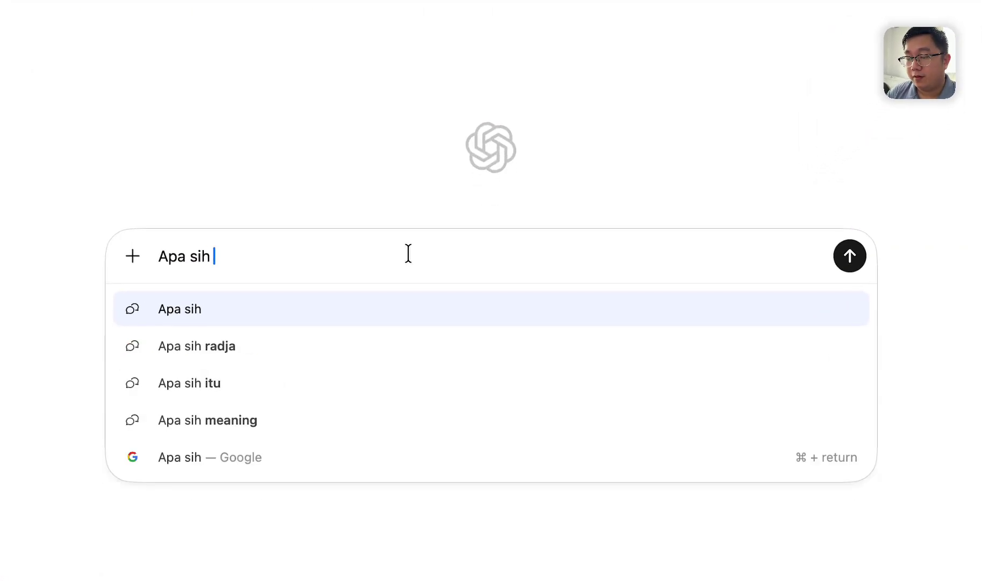
pyautogui.write('ChatGPT Atalas itu')
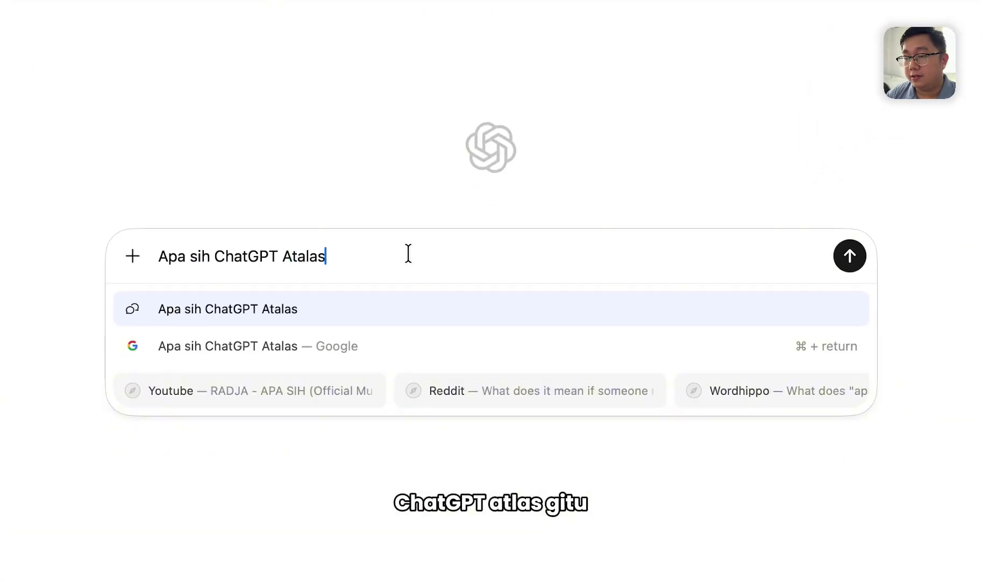
pyautogui.press('BackSpace')
pyautogui.press('BackSpace')
pyautogui.press('BackSpace')
pyautogui.press('BackSpace')
pyautogui.press('BackSpace')
pyautogui.press('BackSpace')
pyautogui.press('BackSpace')
pyautogui.press('BackSpace')
pyautogui.press('BackSpace')
pyautogui.write('las itu')
pyautogui.press('Return')
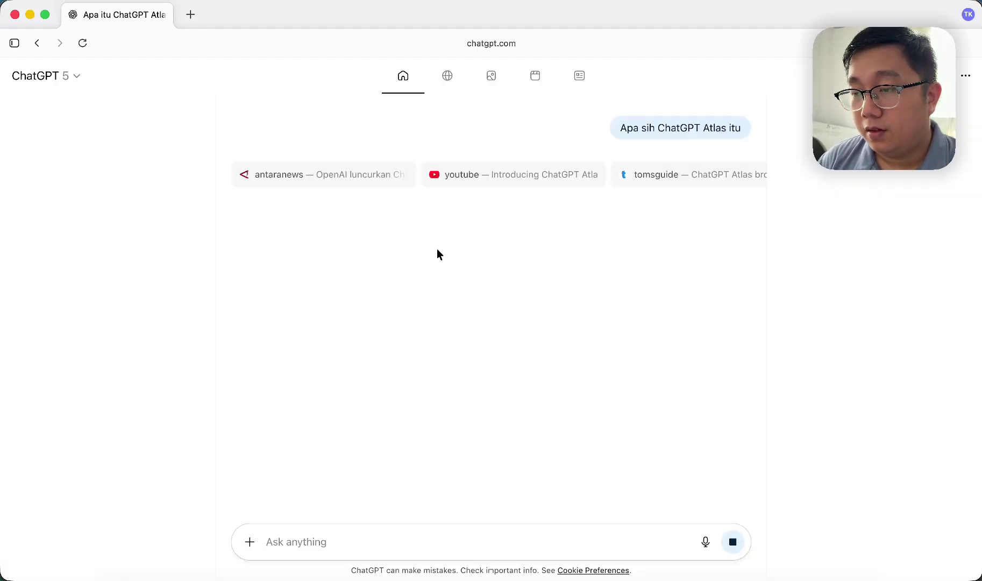
# Examine the answer about ChatGPT Atlas and its web, image, video and news results, returning to the written answer at the end
pyautogui.moveTo(355, 176)
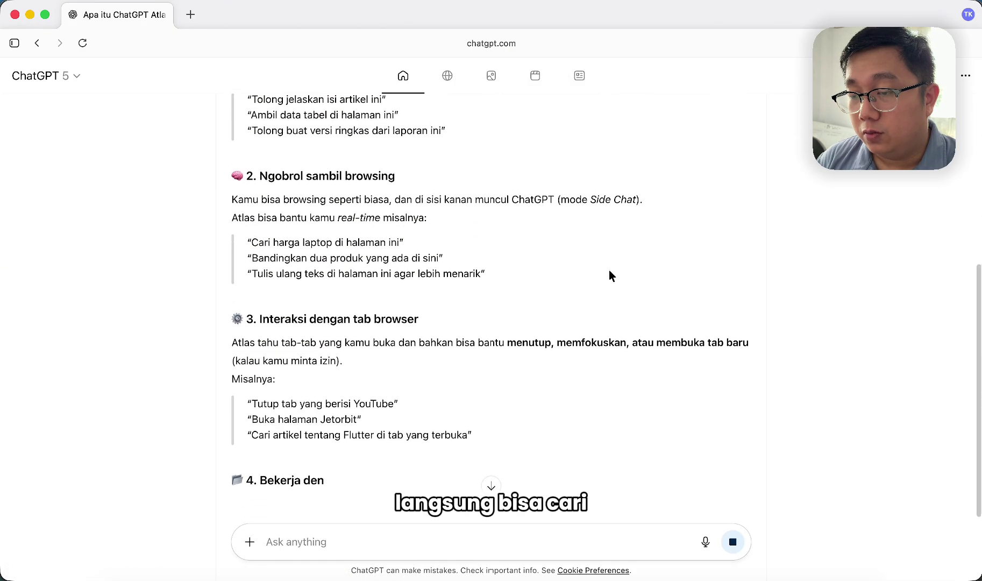
pyautogui.scroll(6, 609, 274)
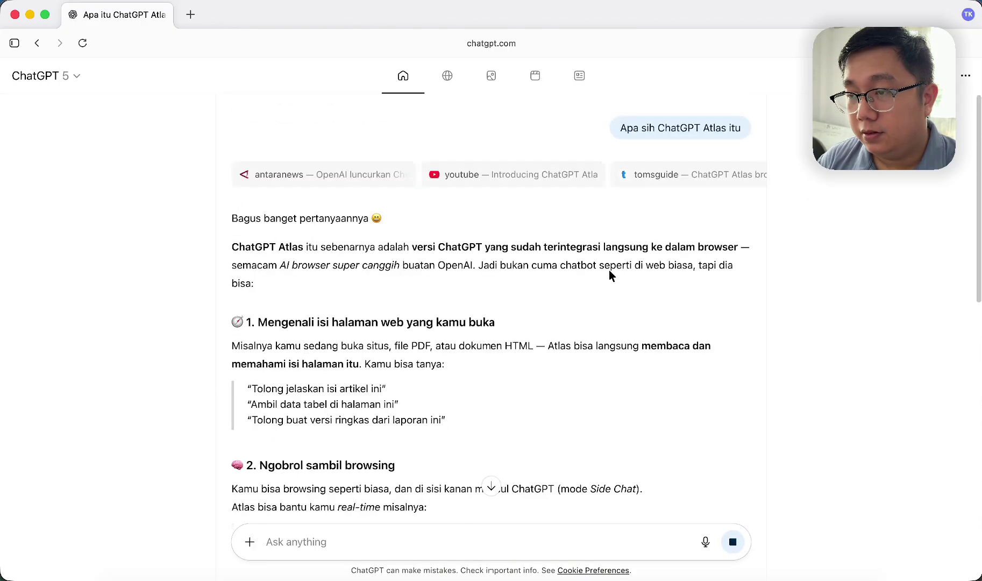
pyautogui.click(454, 107)
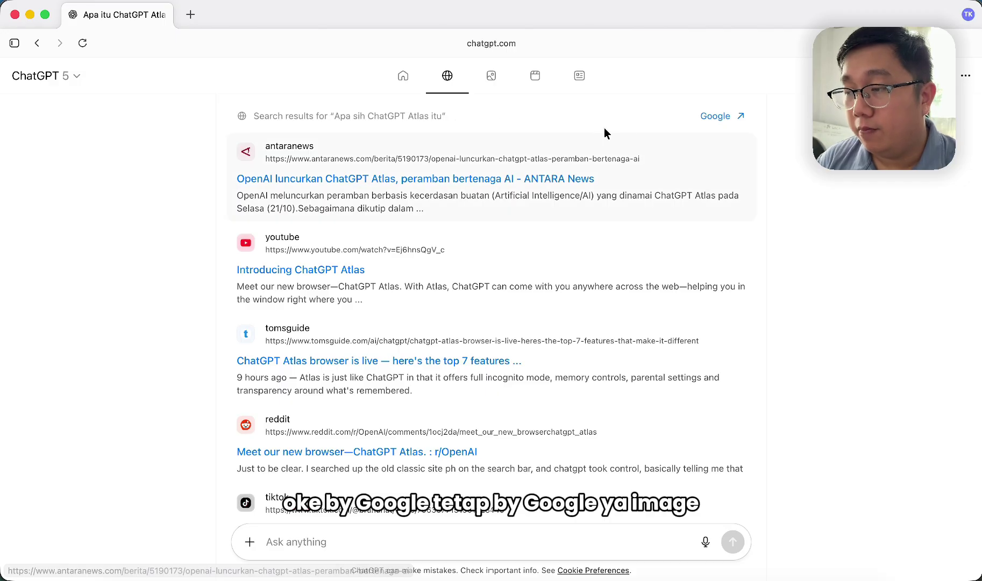
pyautogui.click(491, 81)
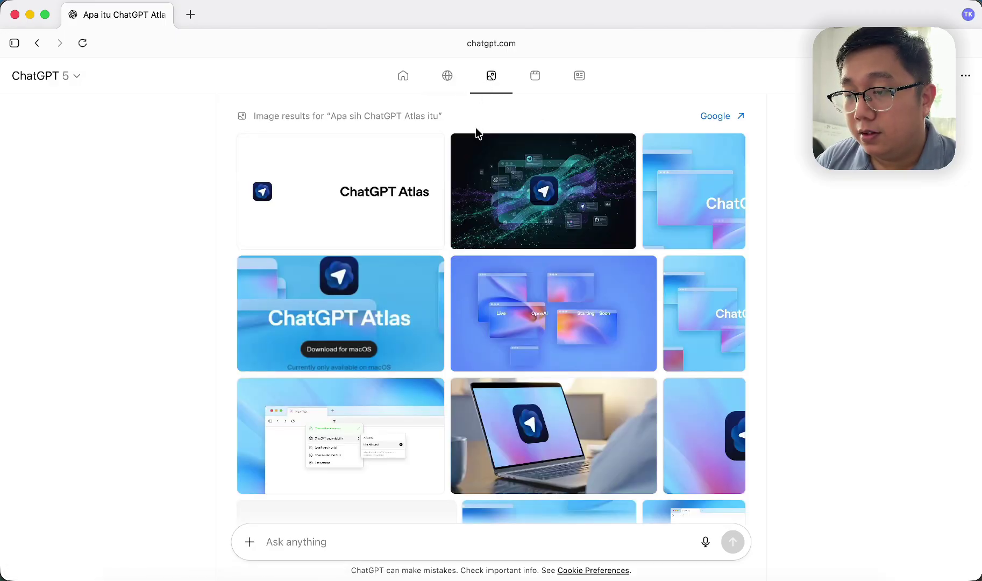
pyautogui.scroll(-2, 494, 241)
pyautogui.scroll(2, 497, 242)
pyautogui.click(542, 87)
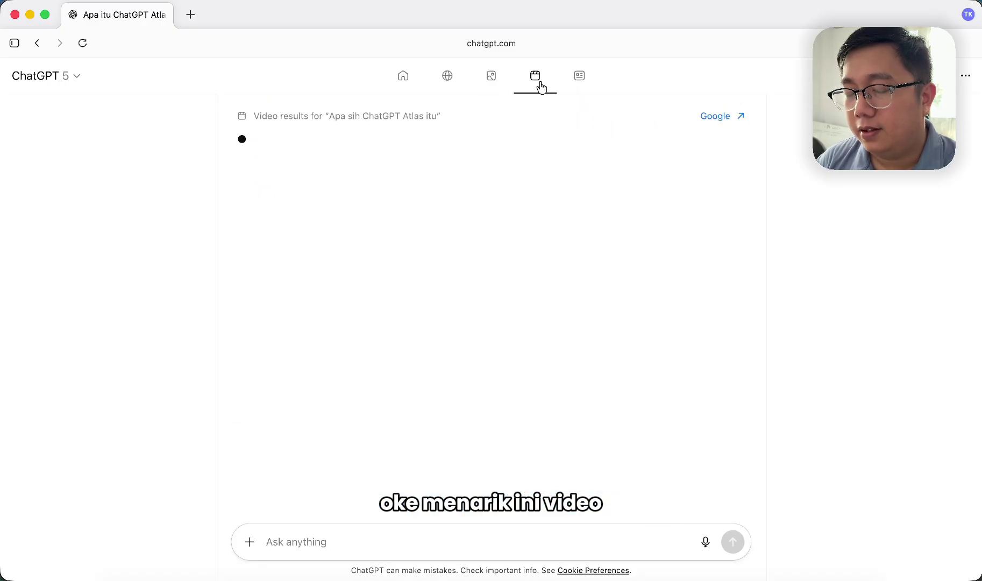
pyautogui.click(582, 81)
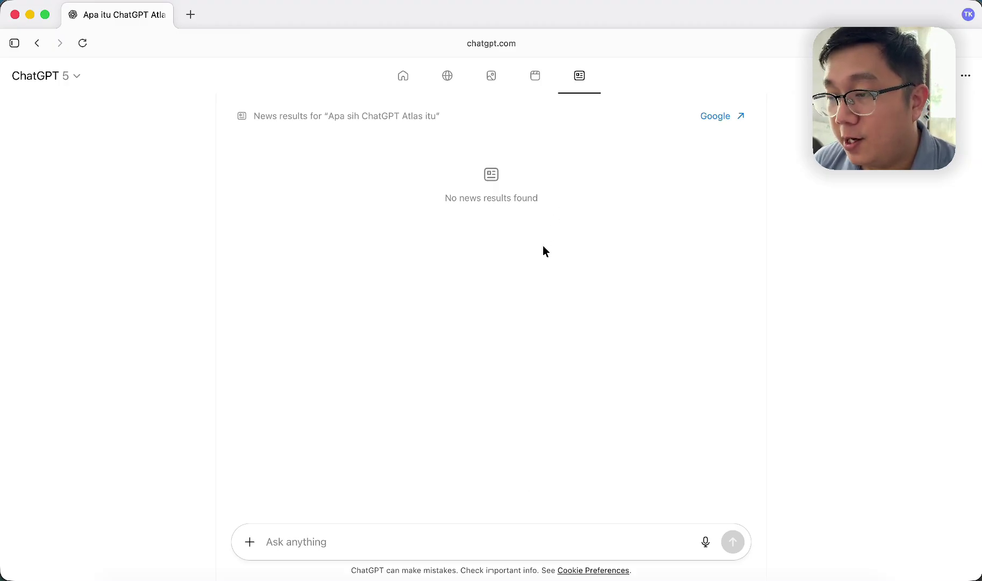
pyautogui.click(404, 80)
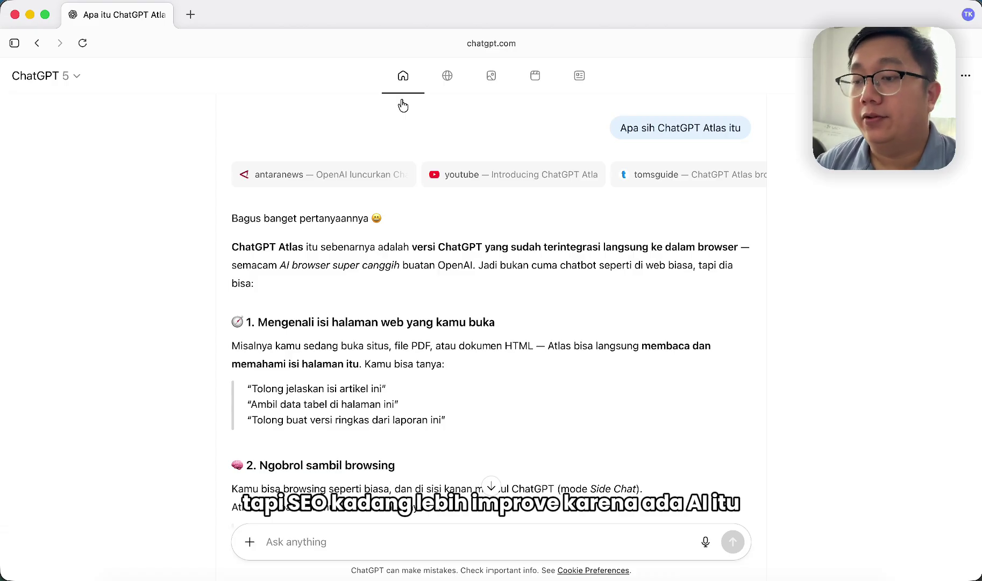
pyautogui.scroll(-15, 390, 216)
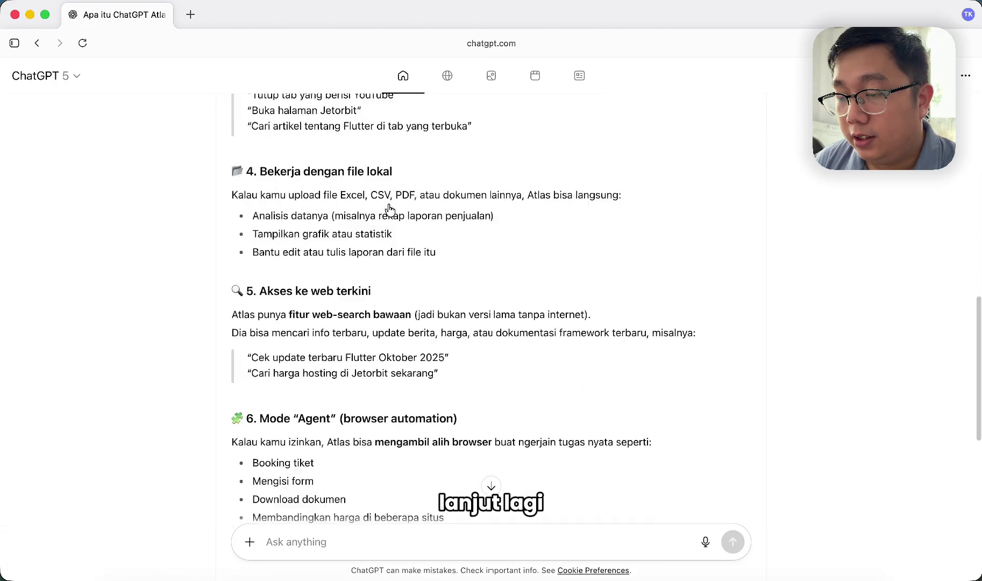
pyautogui.click(282, 538)
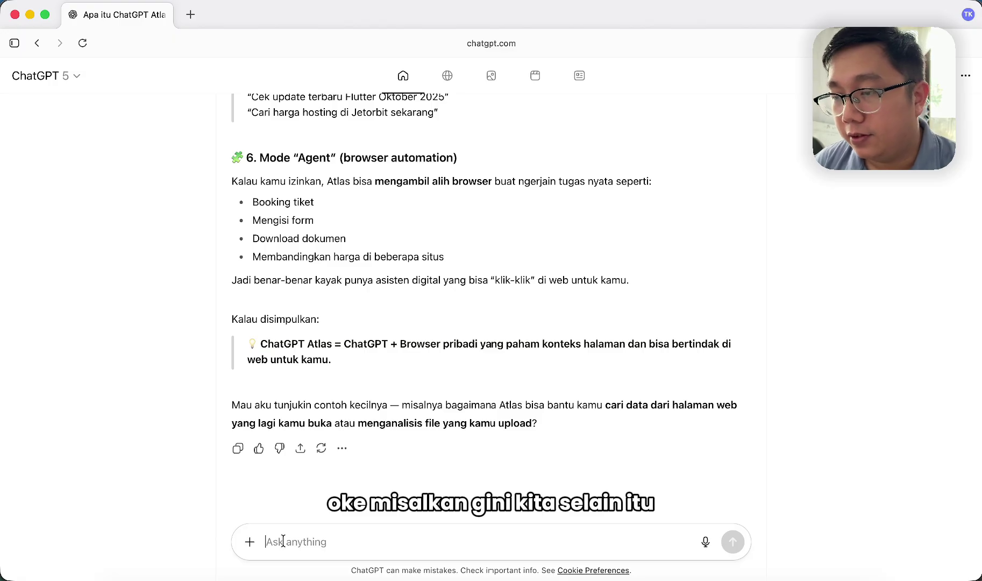
pyautogui.write('Apakah kamu bi')
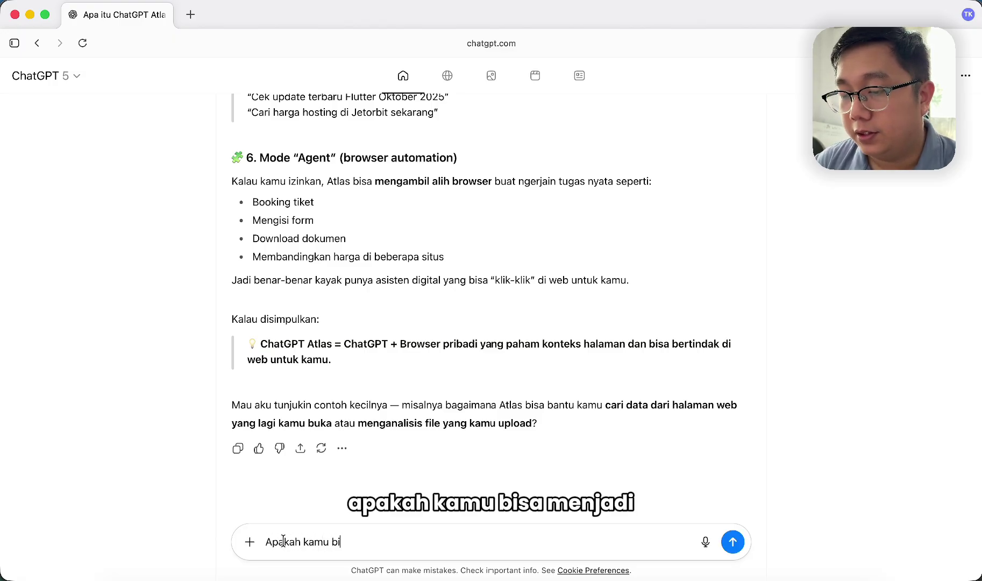
pyautogui.write('sa menjadi')
pyautogui.press('super+a')
pyautogui.press('BackSpace')
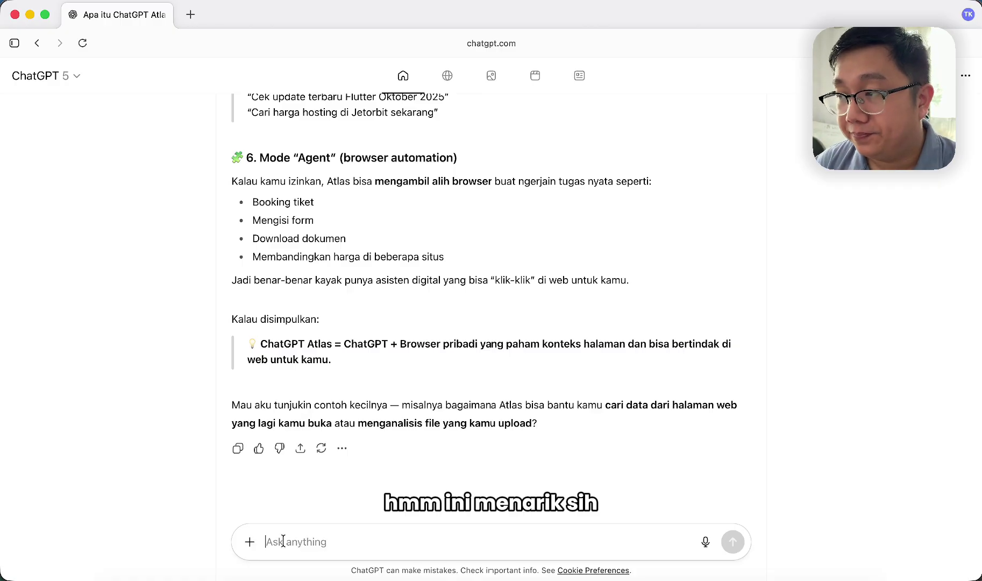
pyautogui.write('Apakaha')
pyautogui.press('BackSpace')
pyautogui.press('BackSpace')
pyautogui.press('BackSpace')
pyautogui.press('BackSpace')
pyautogui.press('BackSpace')
pyautogui.press('BackSpace')
pyautogui.press('BackSpace')
pyautogui.write('Apa')
pyautogui.press('BackSpace')
pyautogui.press('BackSpace')
pyautogui.press('BackSpace')
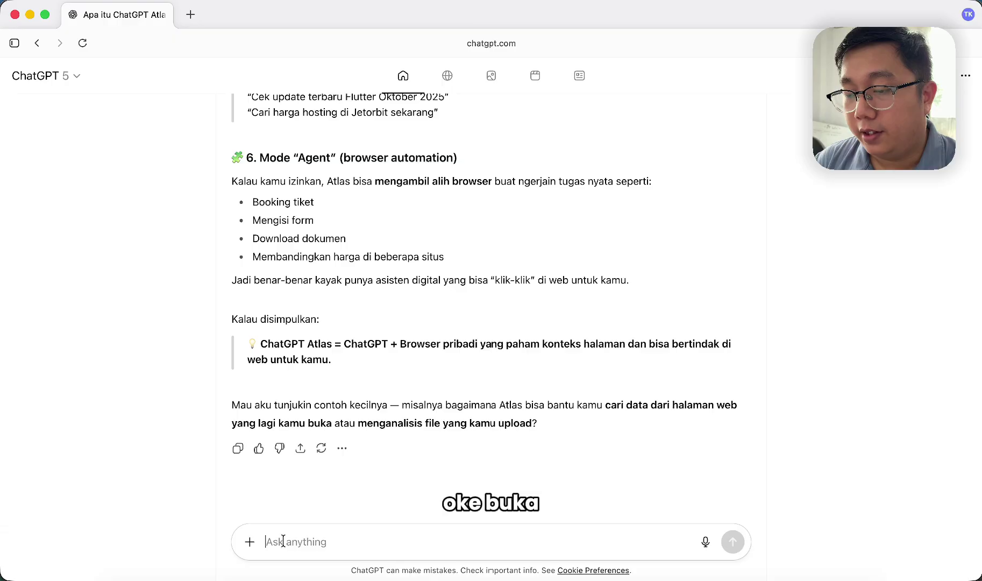
# Send ChatGPT the follow-up prompt "buka gemachat.com" in the same conversation
pyautogui.write('buka')
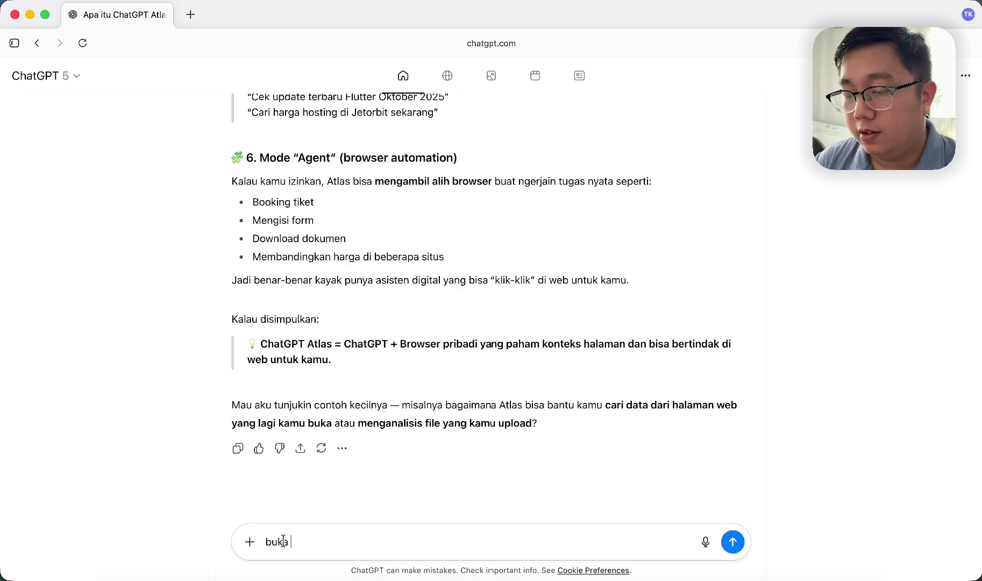
pyautogui.write(' gemachat.com')
pyautogui.press('Return')
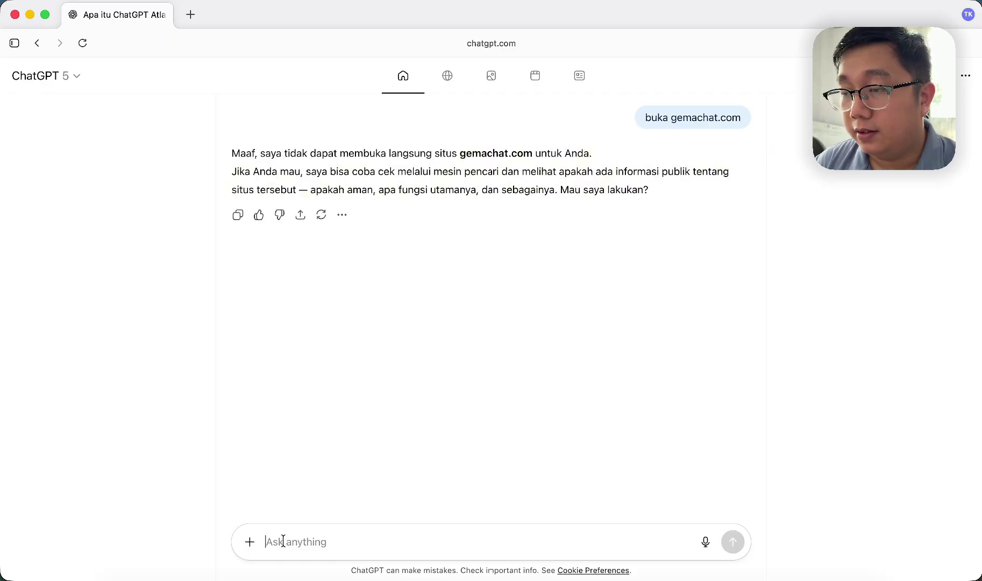
# Go directly to gemachat.com and look through its landing page
pyautogui.click(465, 49)
pyautogui.write('gemach')
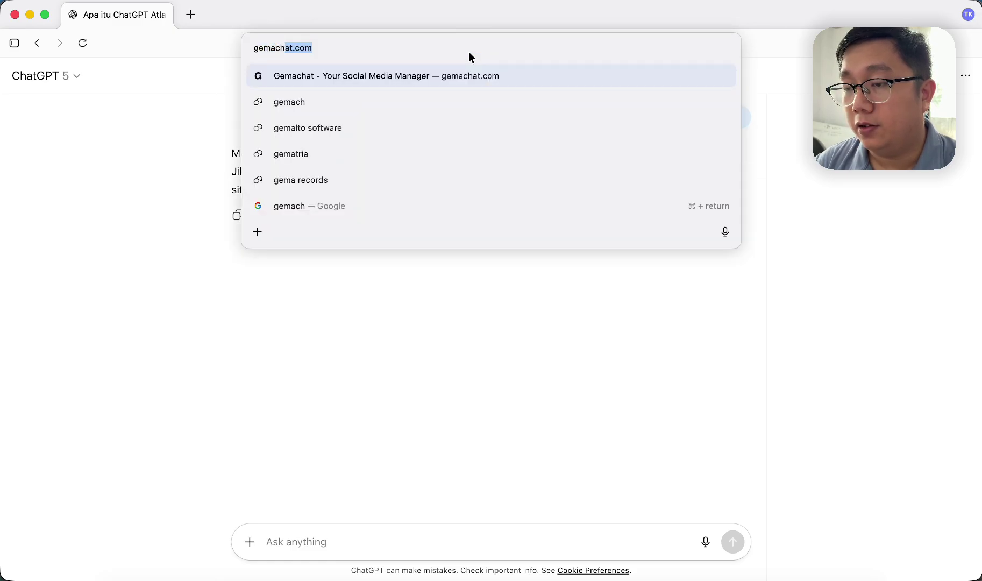
pyautogui.press('Return')
pyautogui.scroll(-10, 455, 182)
pyautogui.scroll(10, 453, 201)
pyautogui.scroll(-6, 468, 279)
pyautogui.scroll(-5, 481, 372)
pyautogui.scroll(10, 484, 376)
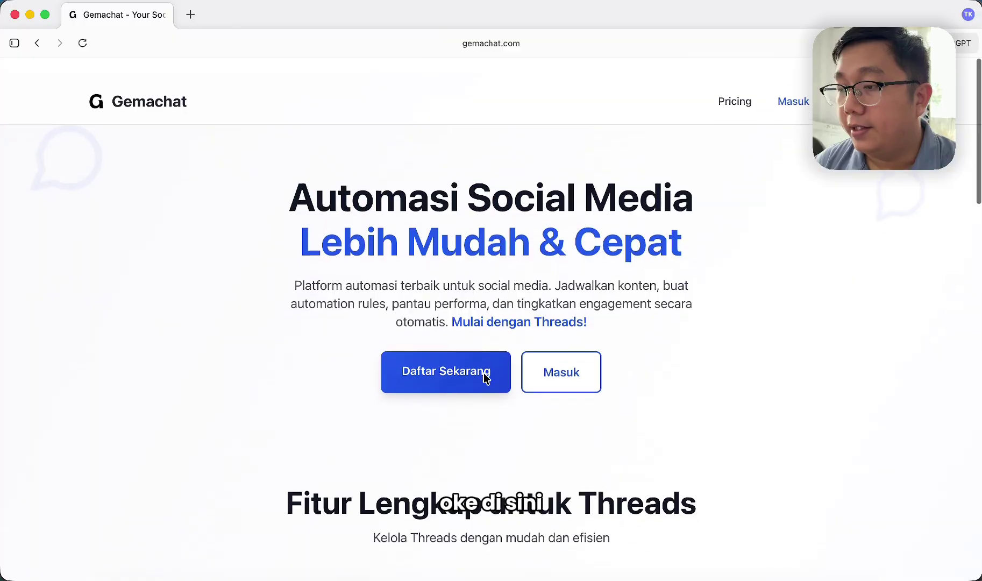
# Open the ChatGPT side chat for the Gemachat page and ask "Menurut kamu, website ini menarik gak ?"
pyautogui.click(962, 43)
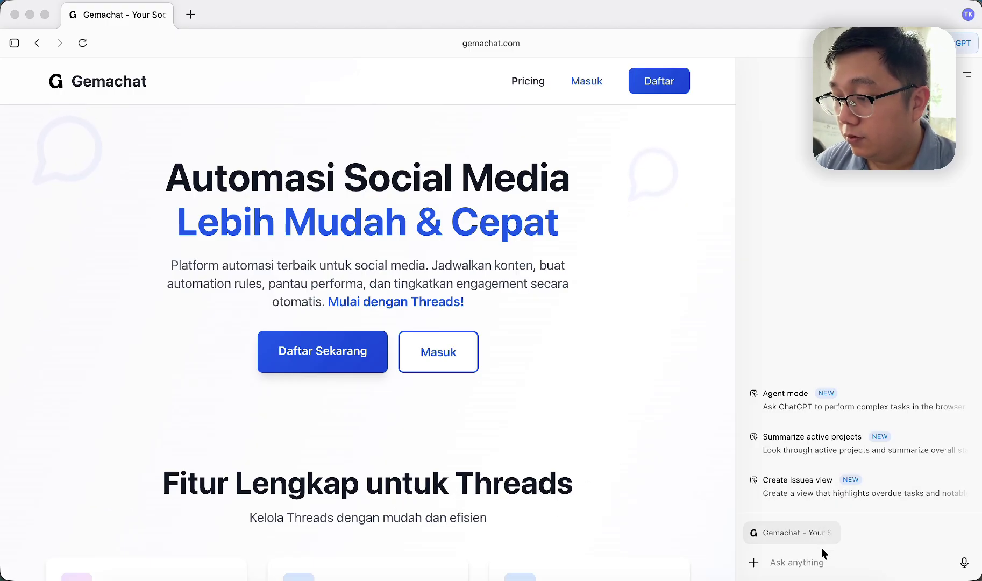
pyautogui.click(821, 561)
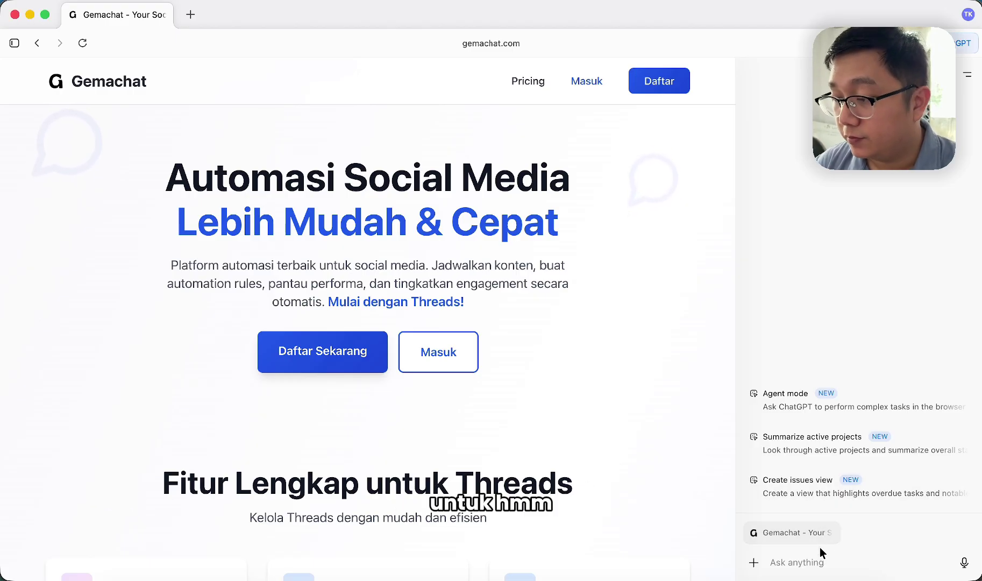
pyautogui.write('Menurut kamu, website ini menarik gak ?')
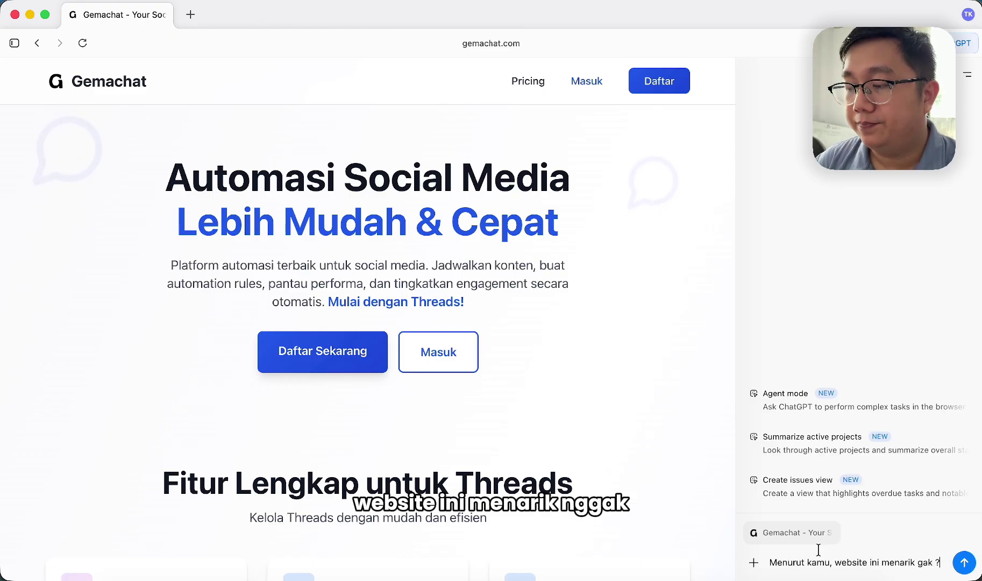
pyautogui.press('Return')
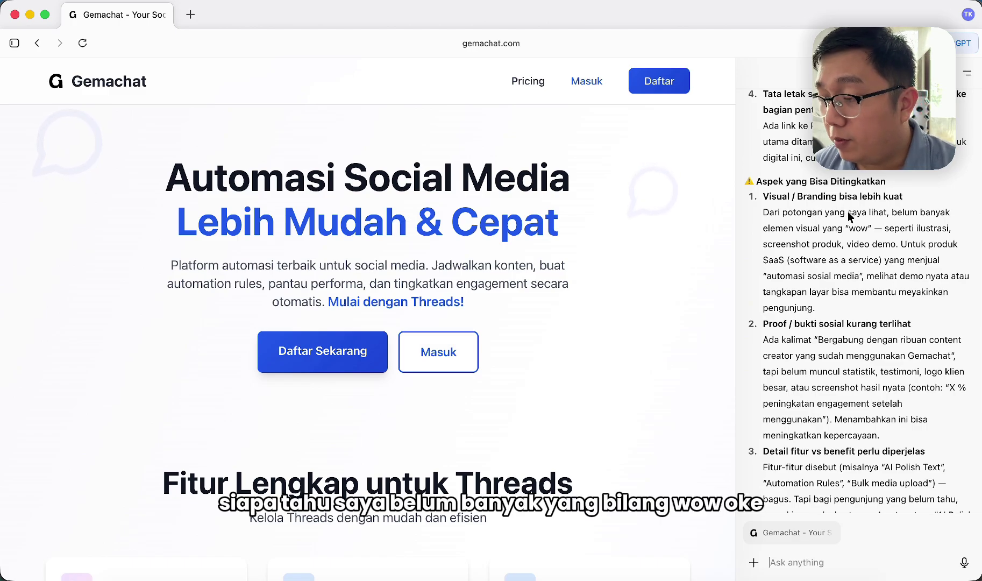
# Read the side chat's review of the Gemachat site, from the aspects to improve through to the conclusion
pyautogui.scroll(-2, 839, 237)
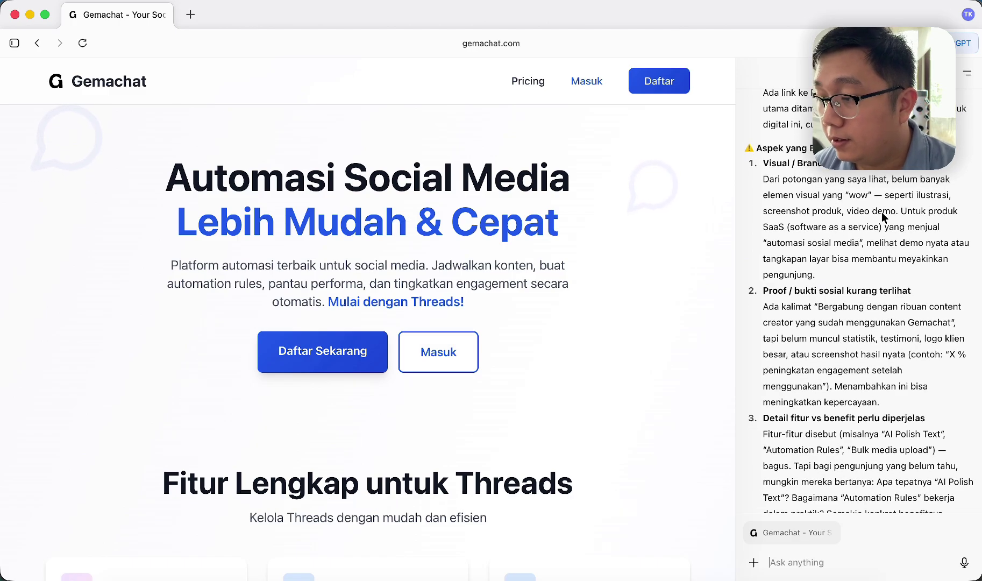
pyautogui.scroll(-2, 848, 247)
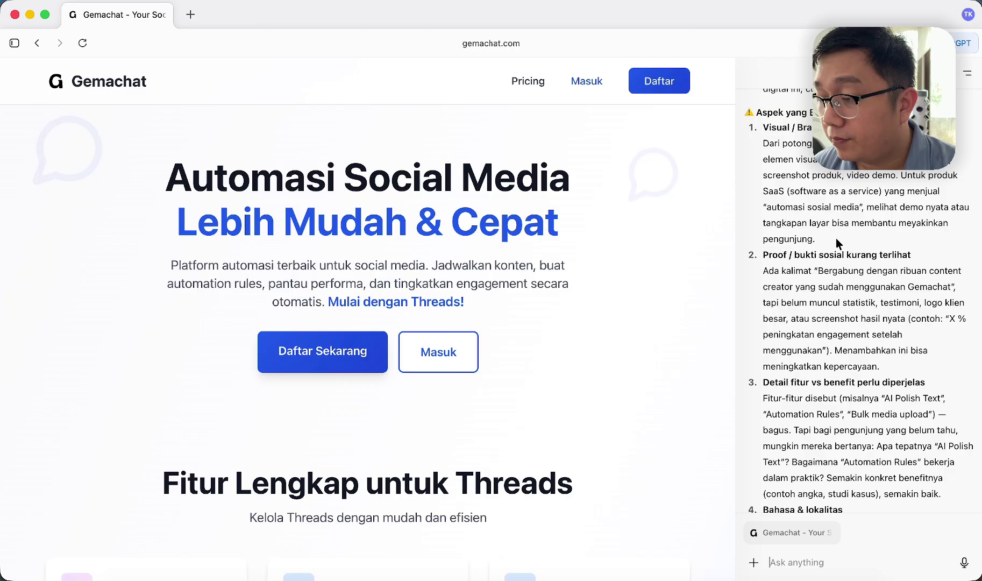
pyautogui.scroll(-2, 838, 243)
pyautogui.scroll(-1, 846, 274)
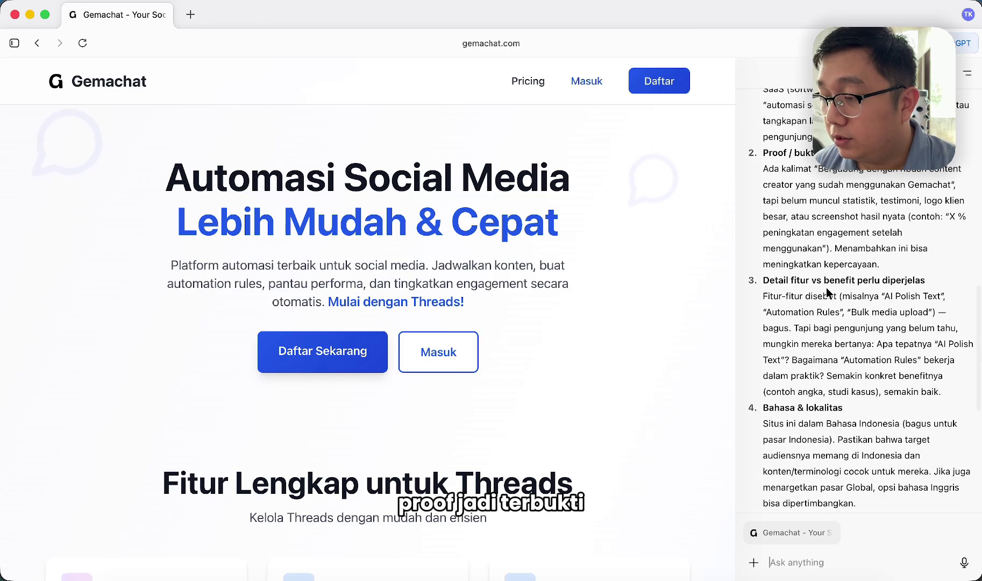
pyautogui.scroll(-6, 842, 285)
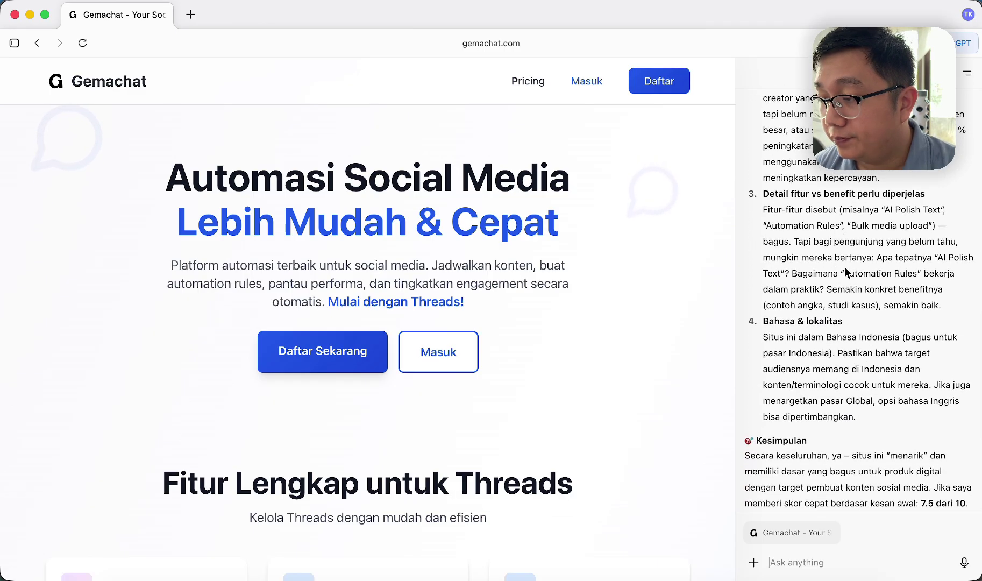
pyautogui.scroll(-3, 846, 268)
pyautogui.scroll(-1, 843, 267)
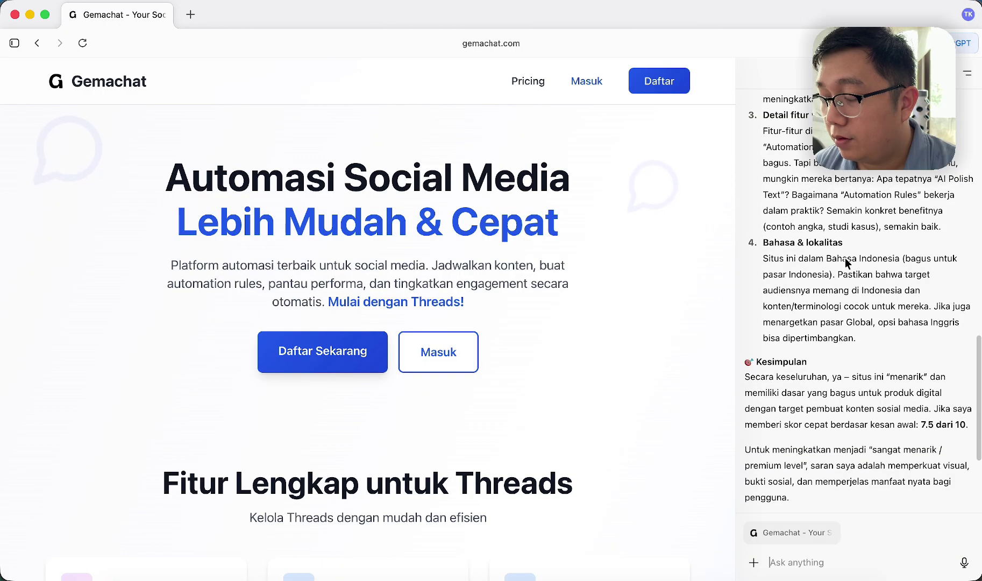
pyautogui.scroll(-4, 845, 266)
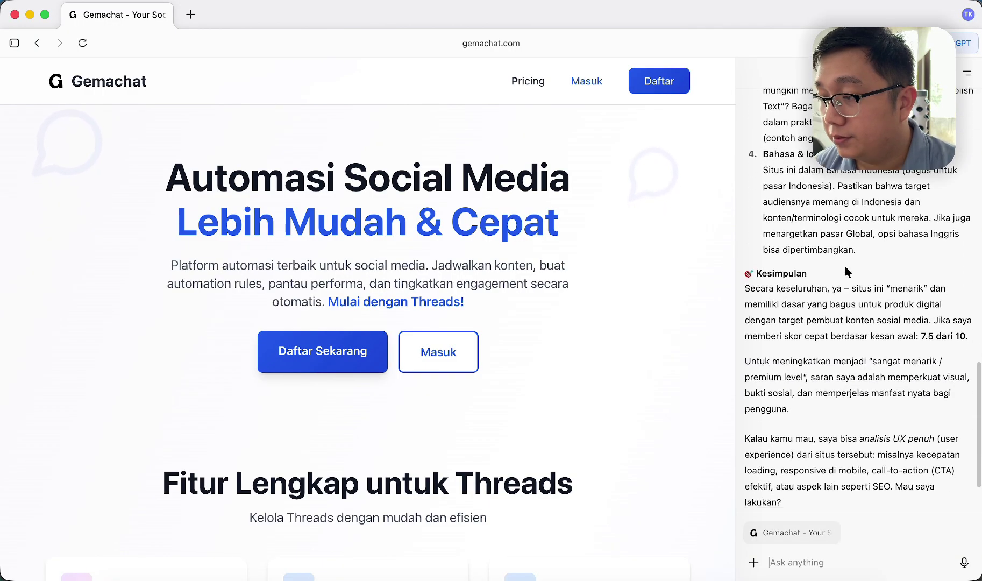
pyautogui.scroll(-3, 846, 261)
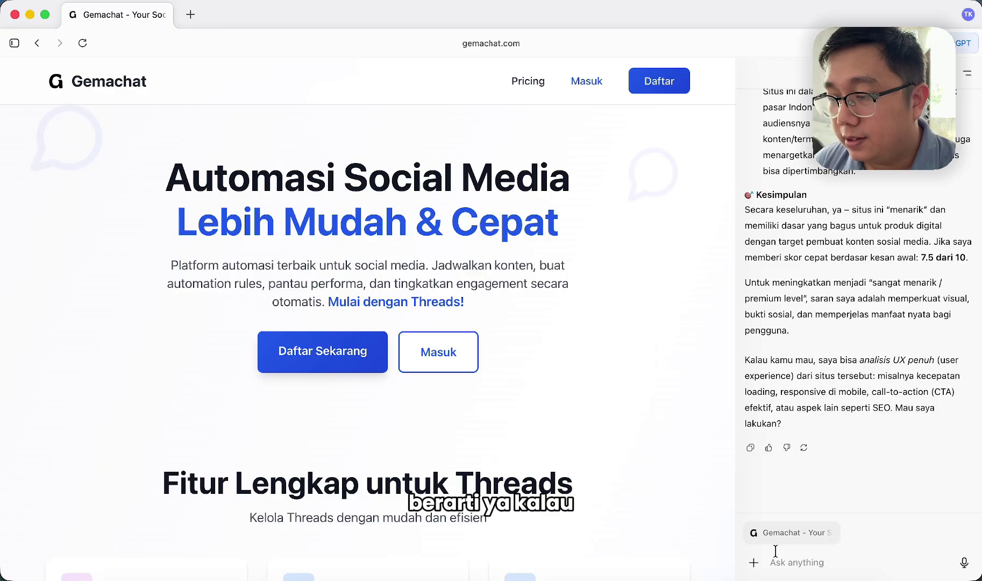
# Ask the side chat "Kalau menurut kamu apa saja sih yang perlu diimproved dari landing page ini ?"
pyautogui.write('Kalau menurut kamu apa saja sih yang pe')
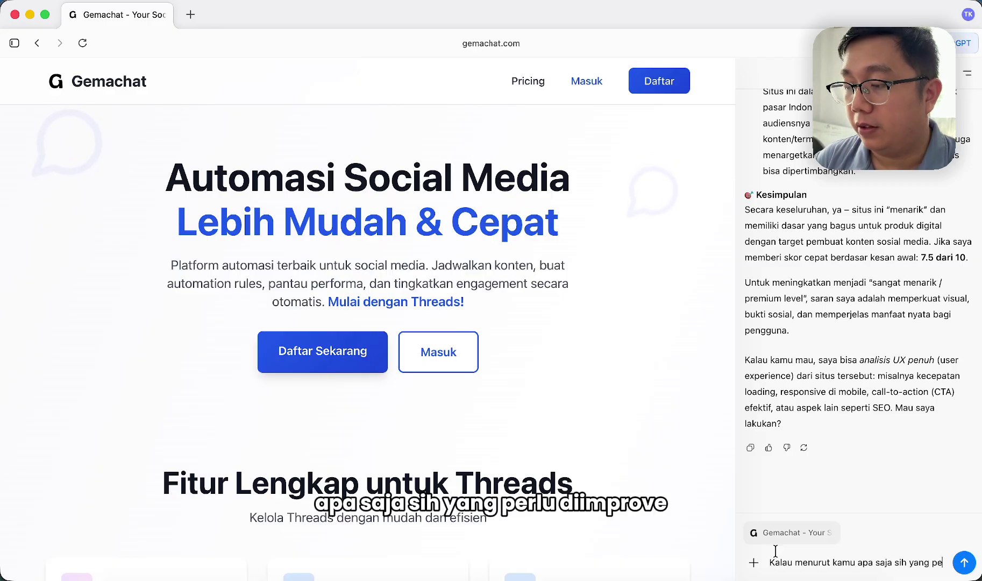
pyautogui.write('rlu diimproved d')
pyautogui.press('BackSpace')
pyautogui.write('dari landing page ini ?')
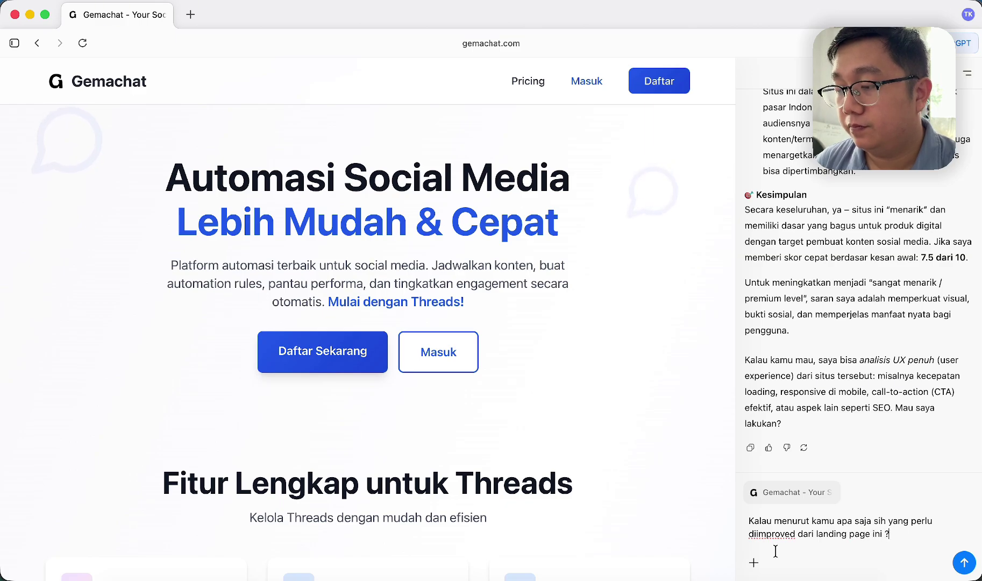
pyautogui.press('Return')
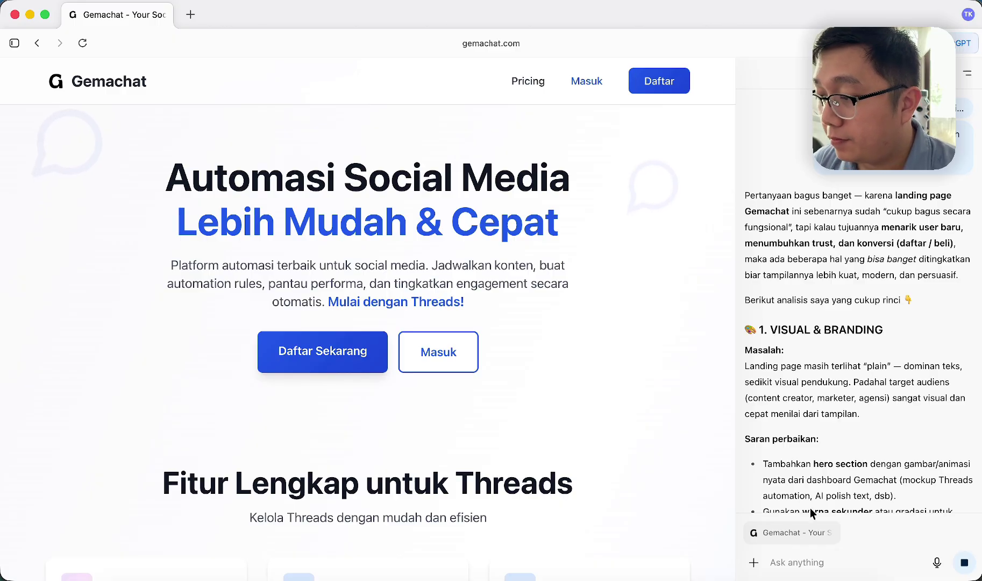
# Read through the side chat's improvement suggestions for the Gemachat landing page, from Visual & Branding to the priority summary
pyautogui.scroll(-3, 908, 371)
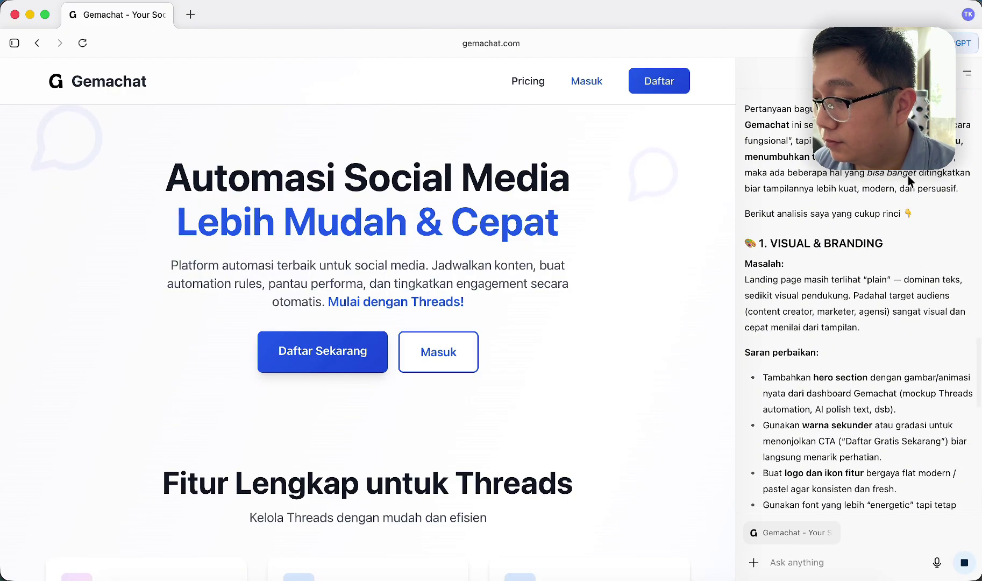
pyautogui.scroll(-10, 860, 252)
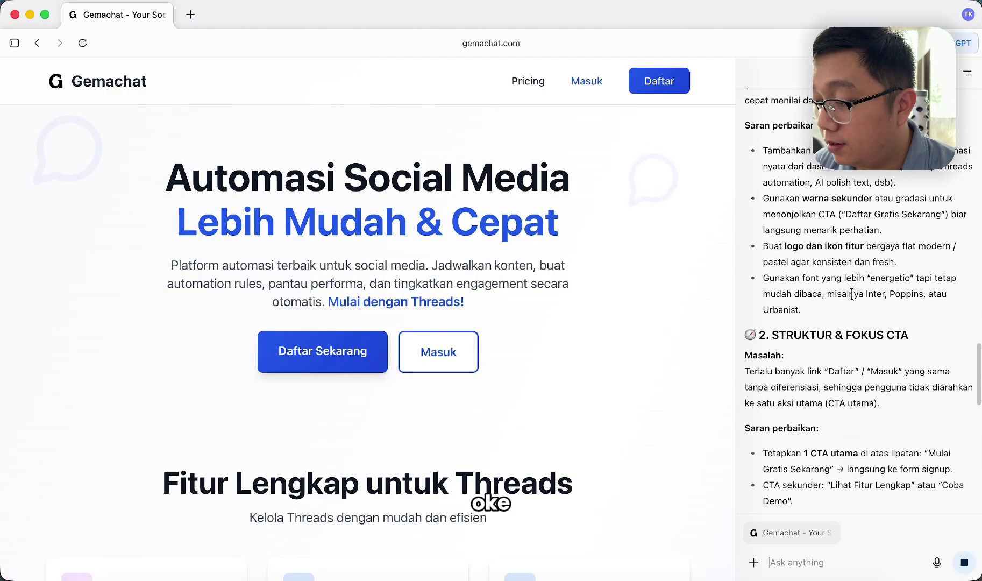
pyautogui.scroll(-12, 851, 297)
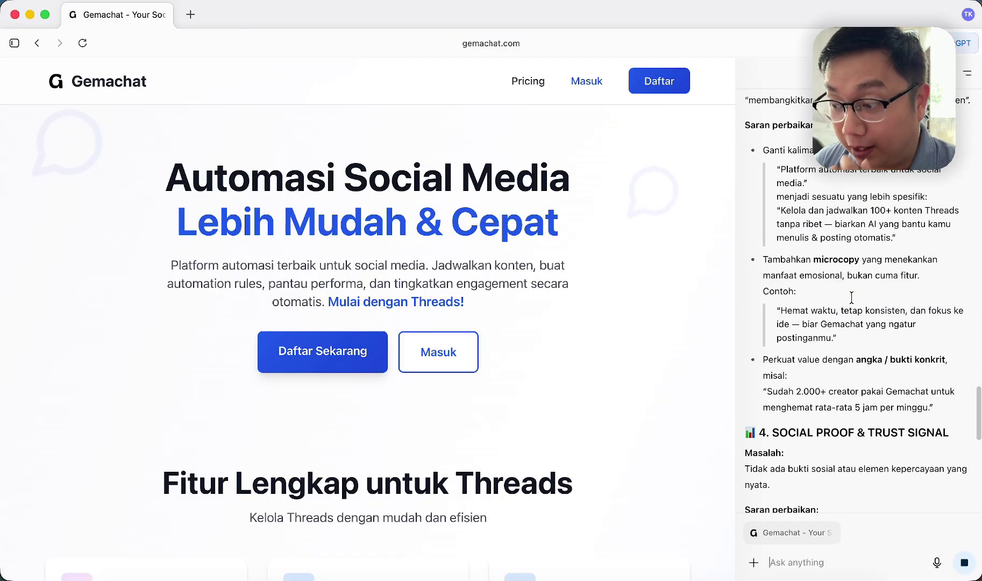
pyautogui.scroll(-8, 851, 297)
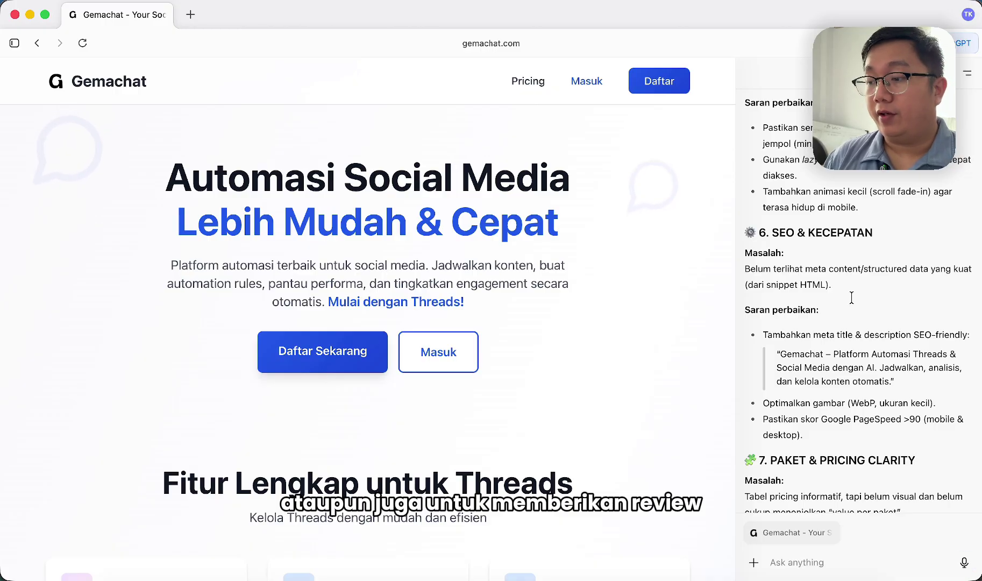
pyautogui.scroll(15, 852, 297)
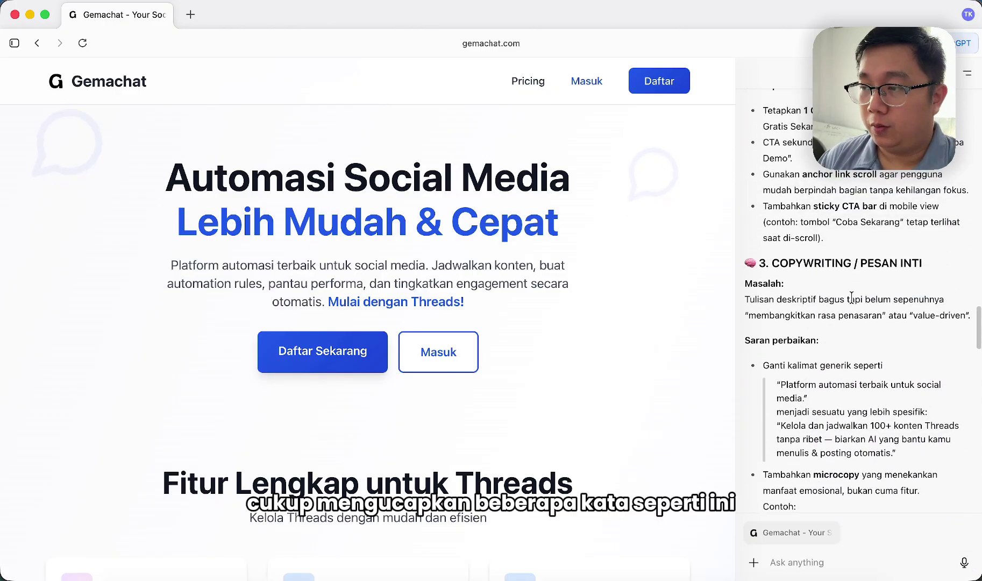
pyautogui.scroll(12, 851, 298)
pyautogui.scroll(4, 850, 262)
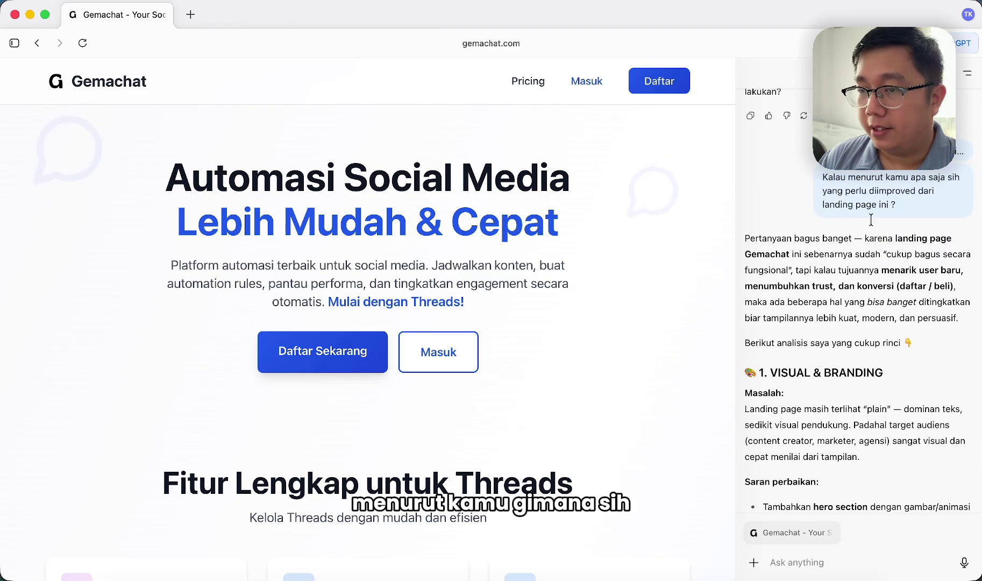
pyautogui.scroll(-10, 862, 259)
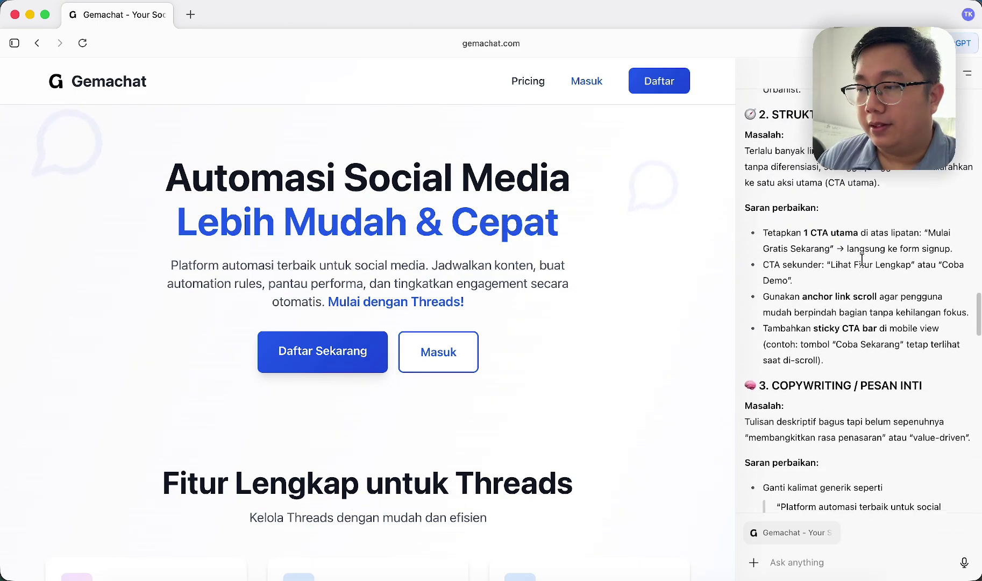
pyautogui.scroll(-2, 862, 260)
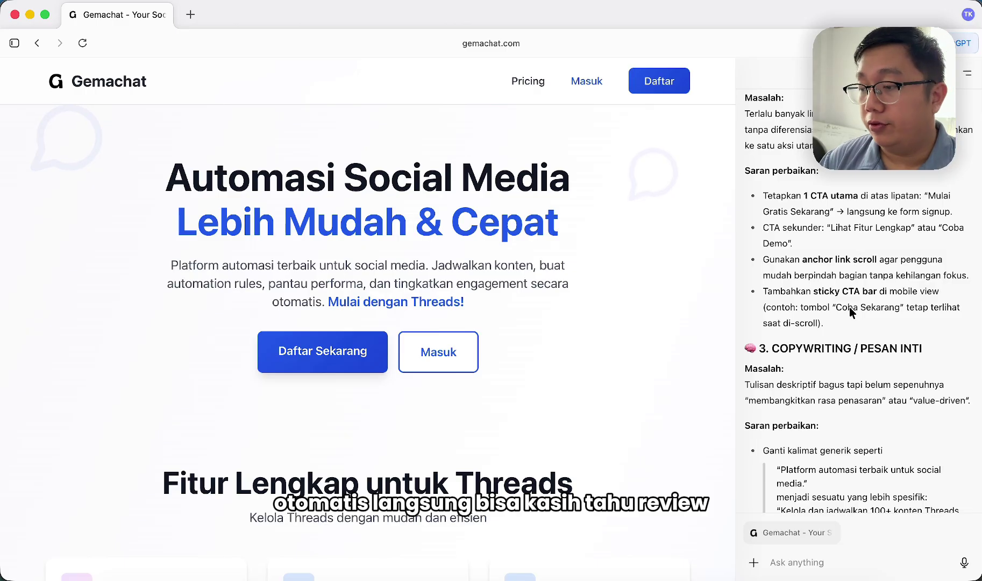
pyautogui.scroll(-12, 850, 307)
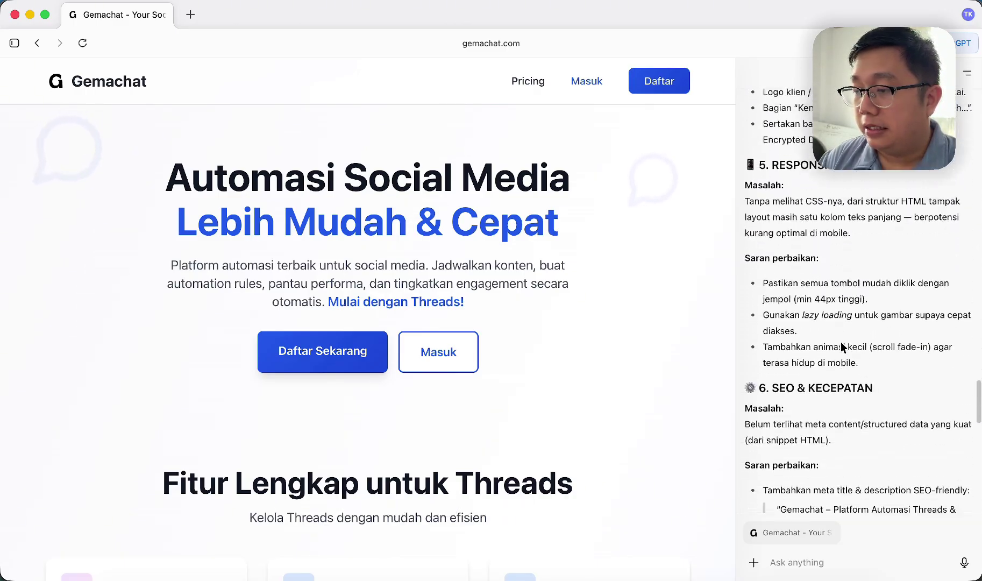
pyautogui.scroll(-15, 842, 346)
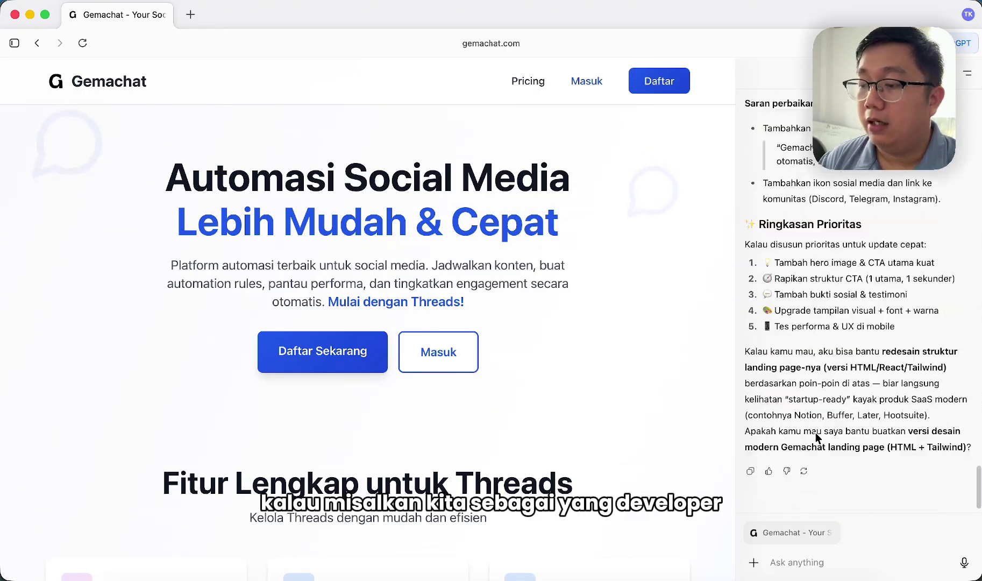
pyautogui.scroll(-3, 816, 437)
# Ask the side chat "Bisa buatkan markdown untuk list apa saja yang perlu diimproved ?"
pyautogui.click(796, 566)
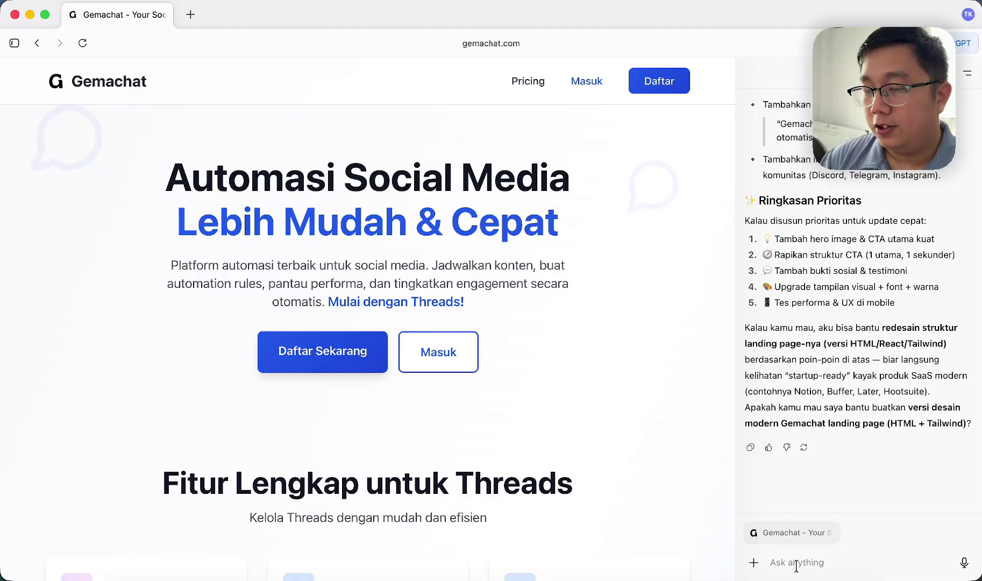
pyautogui.write('Bisa buatka')
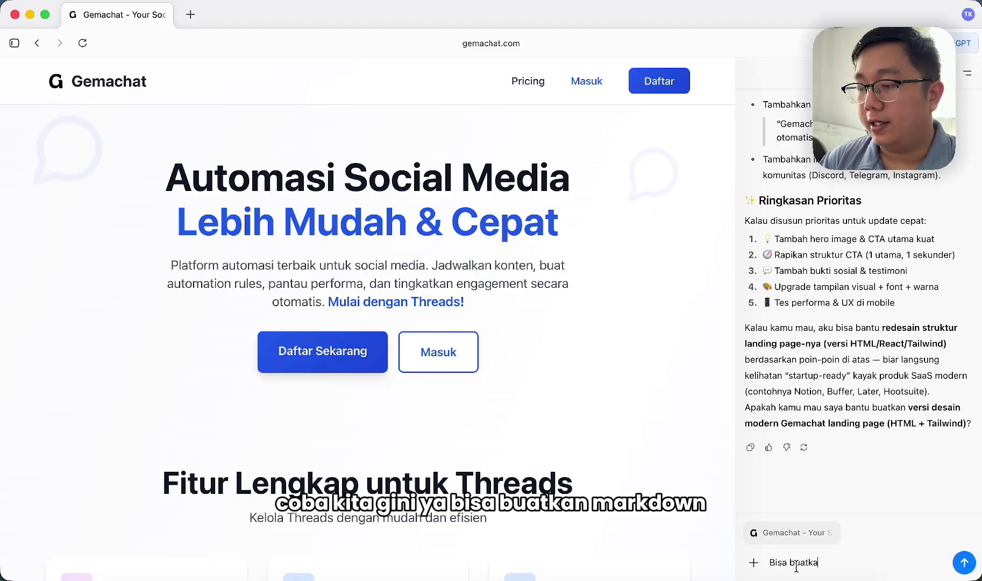
pyautogui.write('n markdown untuk list apa saja yang perlu di')
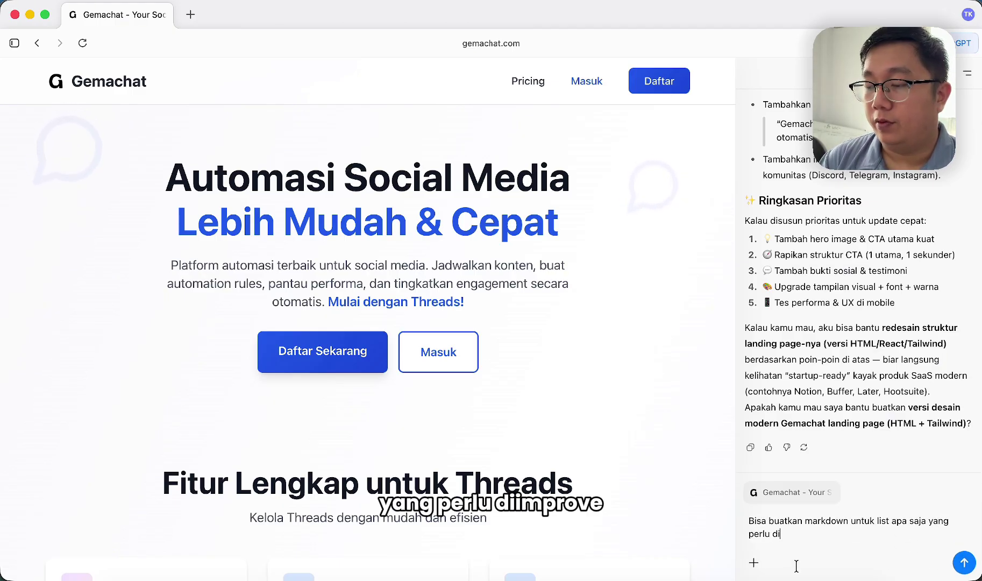
pyautogui.write('roved ?')
pyautogui.press('Return')
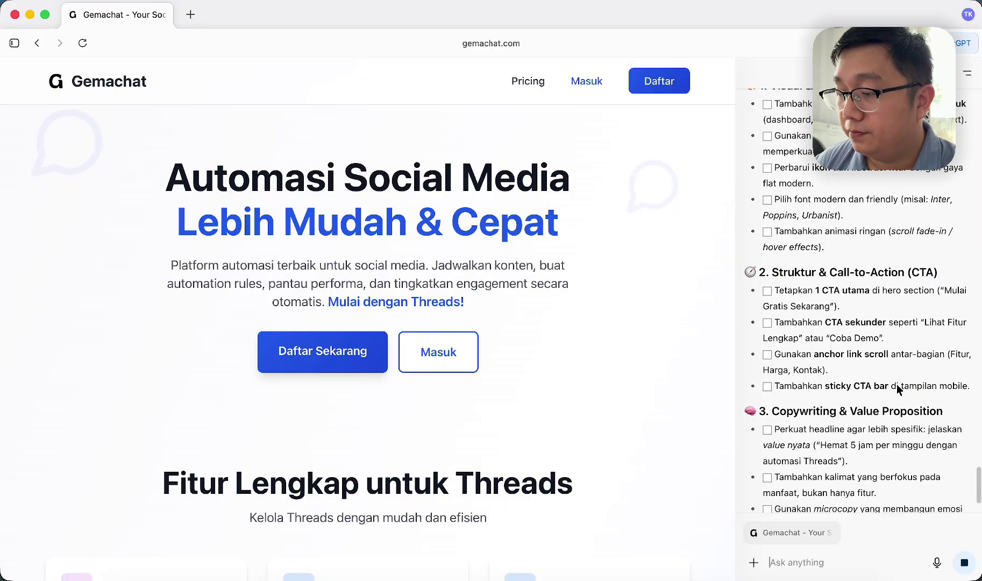
# Ask the side chat "apakah bisa didownload ?" about the Markdown checklist
pyautogui.write('apakah')
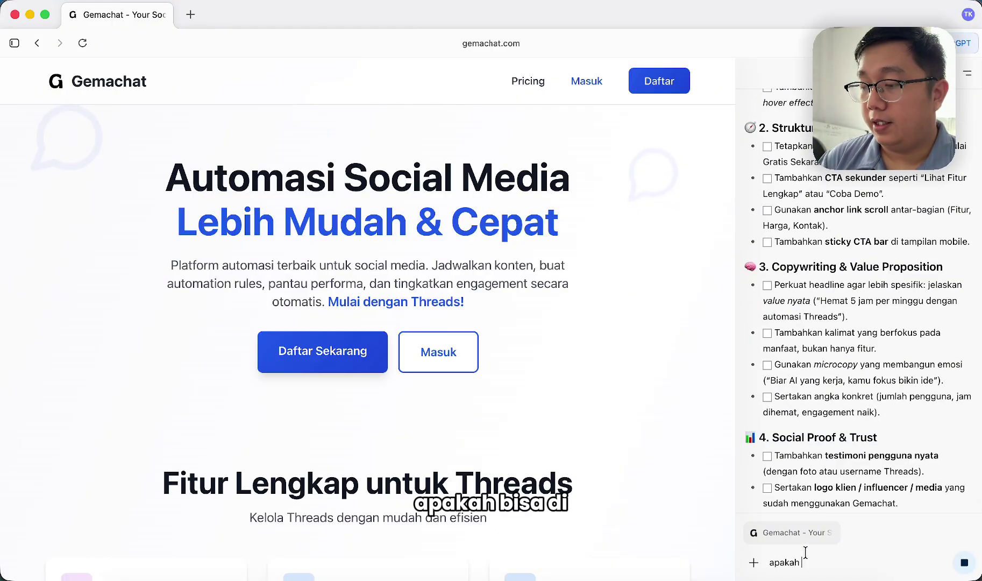
pyautogui.write(' bisa dib')
pyautogui.press('BackSpace')
pyautogui.press('BackSpace')
pyautogui.press('BackSpace')
pyautogui.write('didownload ?')
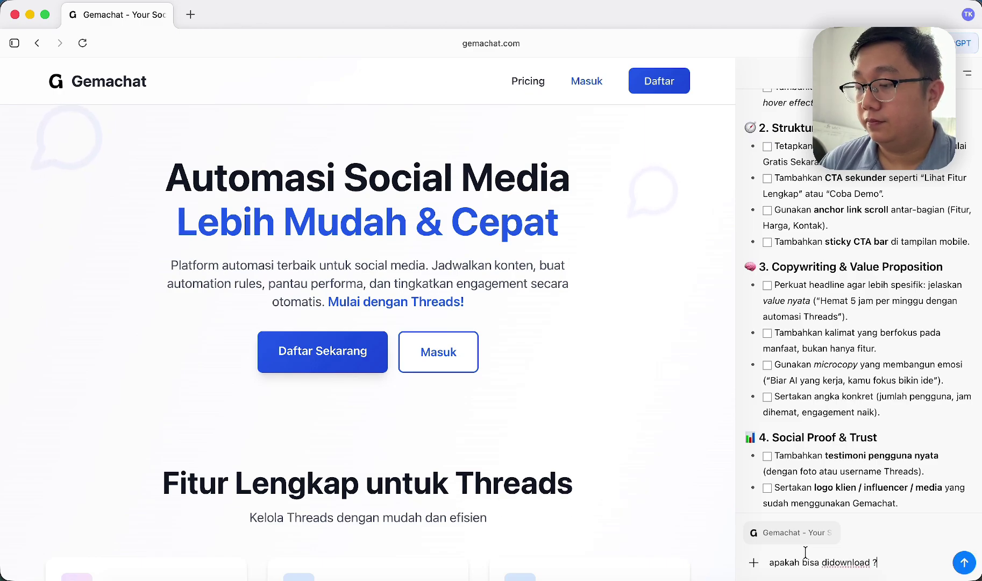
pyautogui.press('Return')
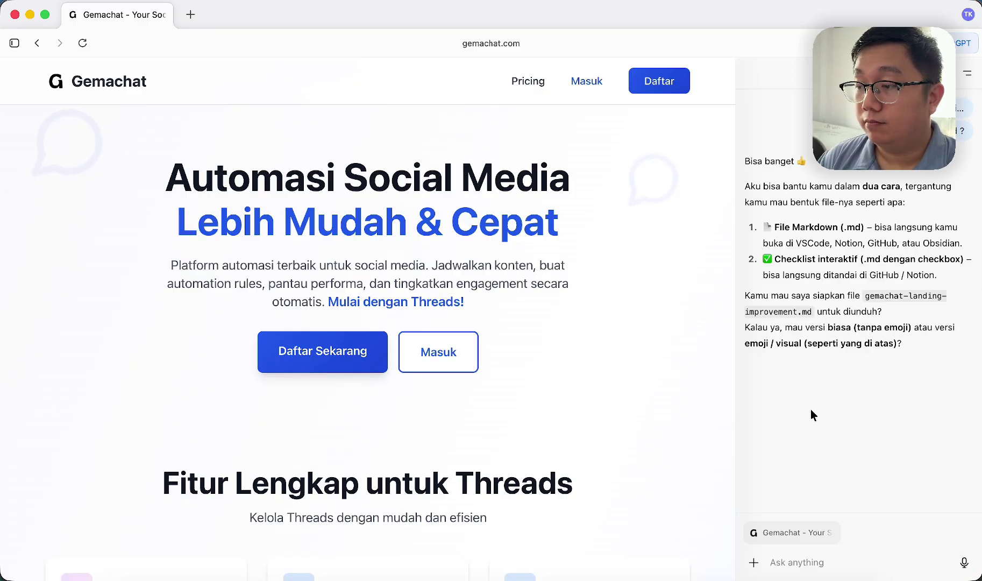
# Reply to the side chat's file format question with "tanpa emoji .md bisa ?"
pyautogui.scroll(-1, 810, 408)
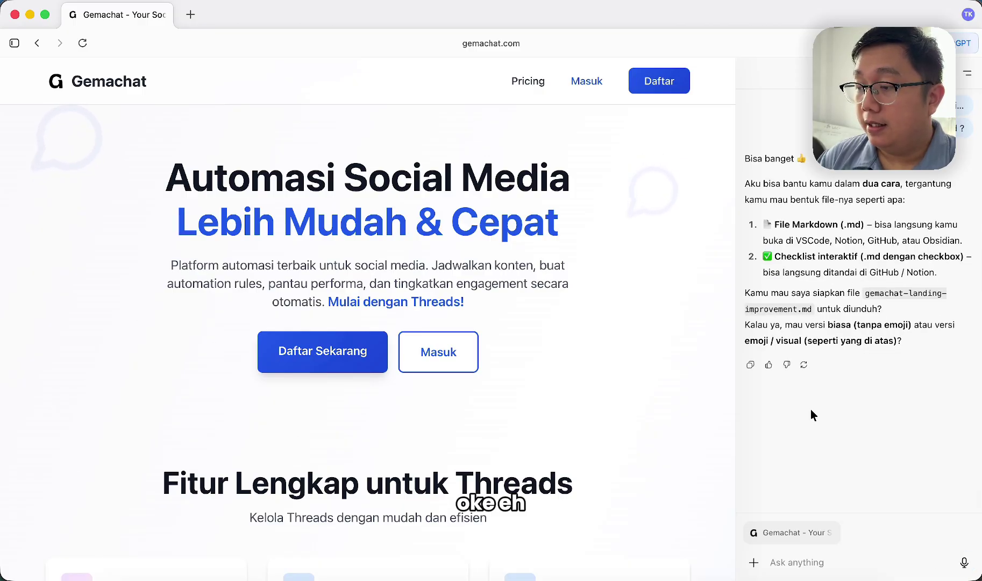
pyautogui.write('tanpa m')
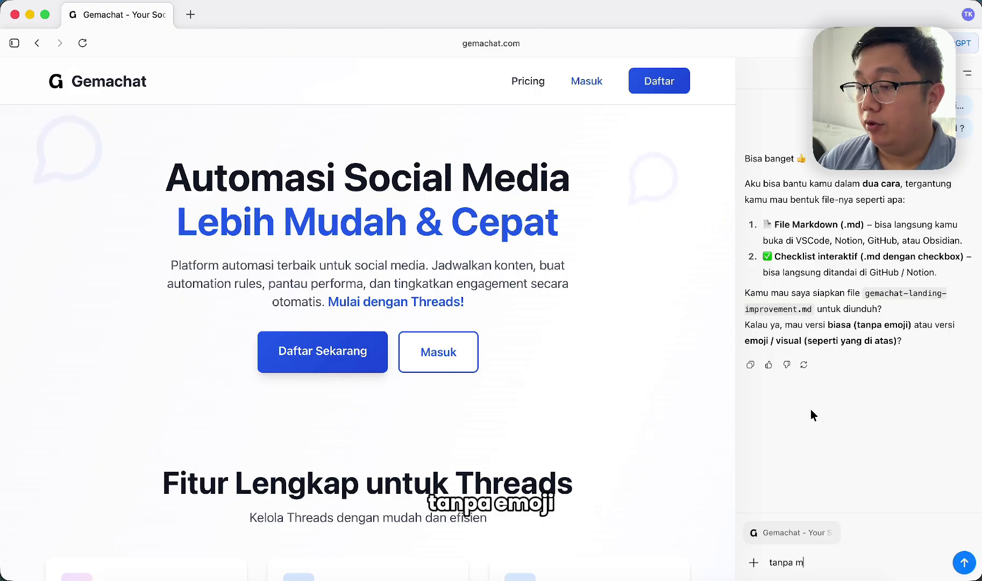
pyautogui.press('BackSpace')
pyautogui.write('emo')
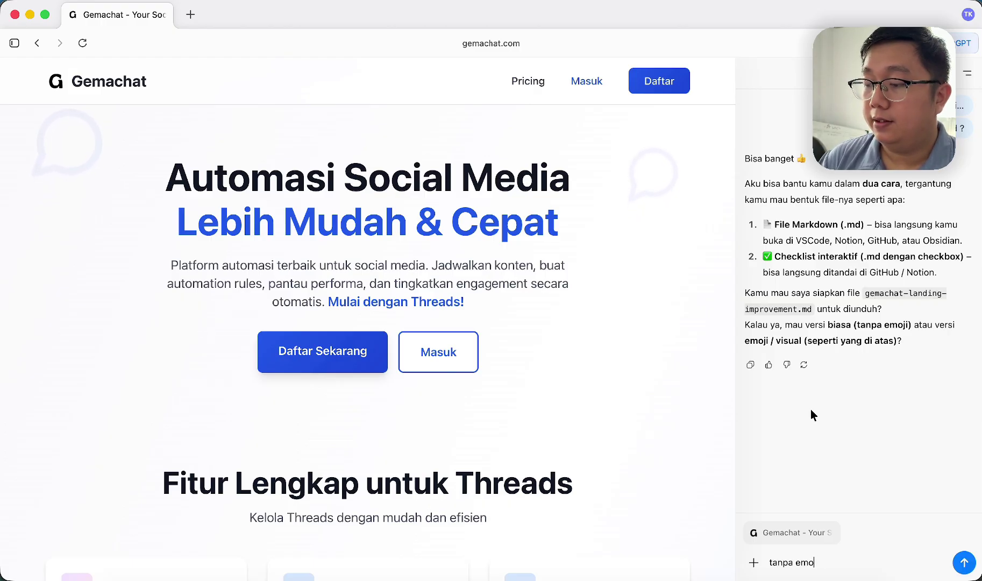
pyautogui.write('ji .md bisa ?')
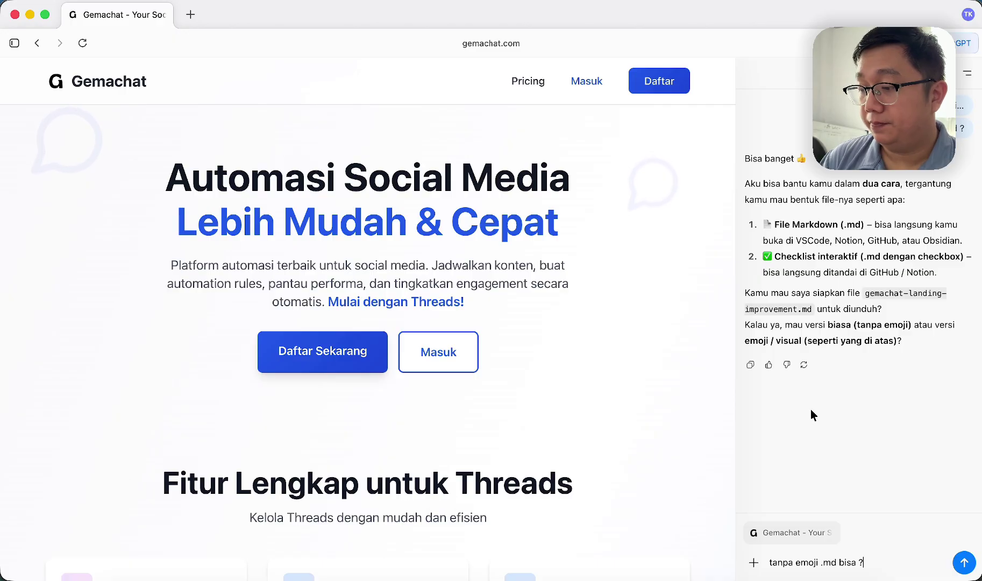
pyautogui.press('Return')
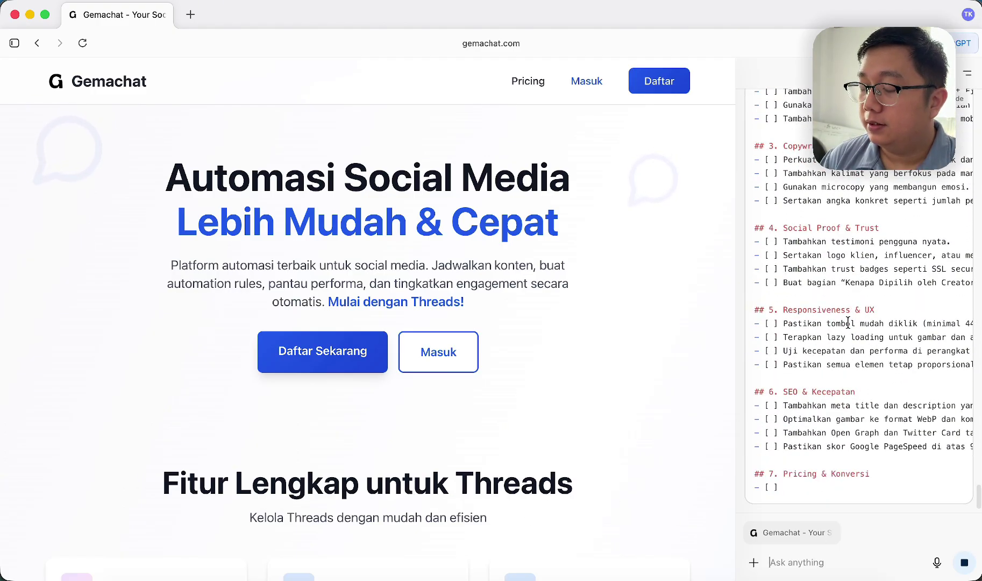
# Review the generated Markdown improvement checklist, from Visual & Branding through to the implementation priorities
pyautogui.scroll(15, 844, 350)
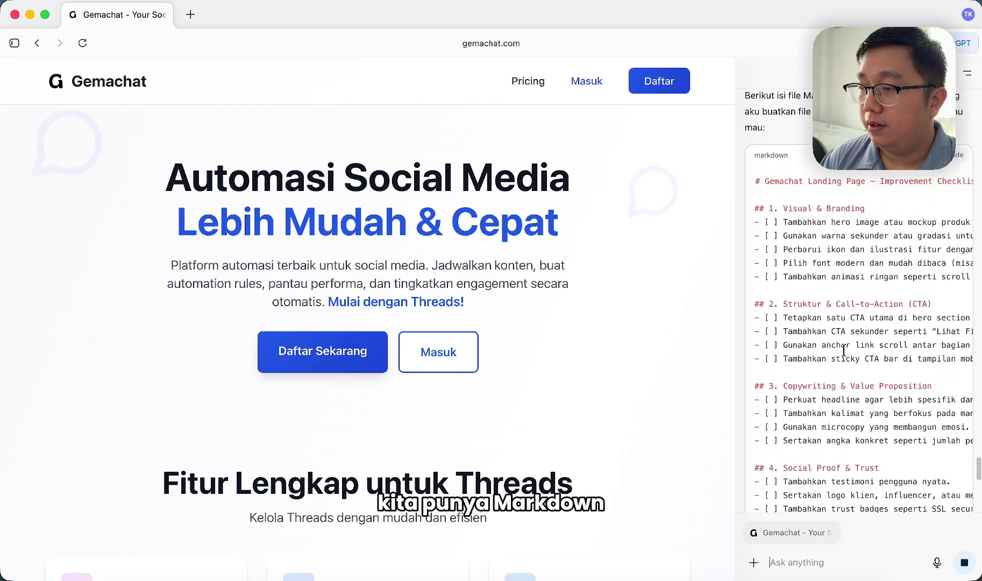
pyautogui.scroll(-12, 843, 350)
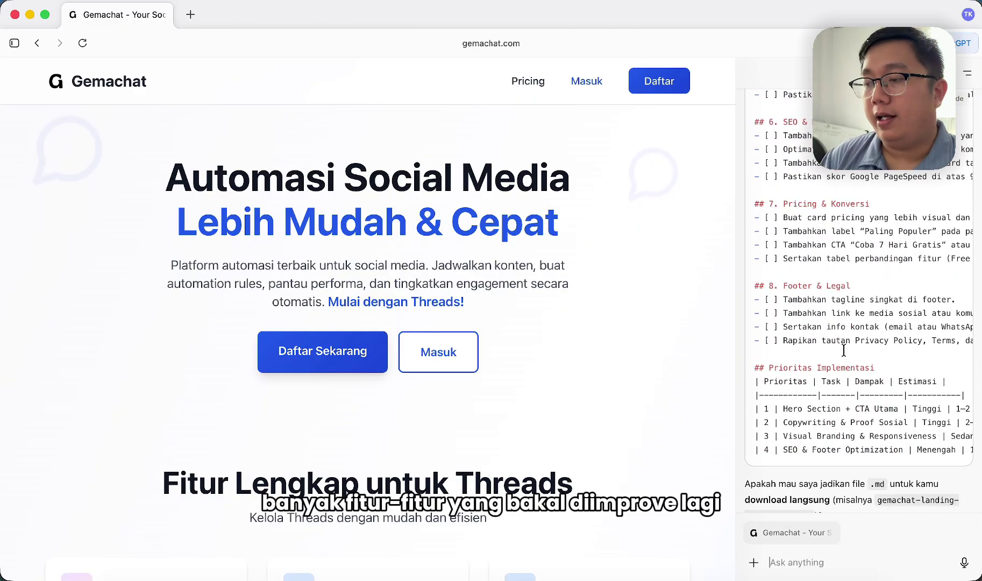
pyautogui.scroll(-4, 844, 351)
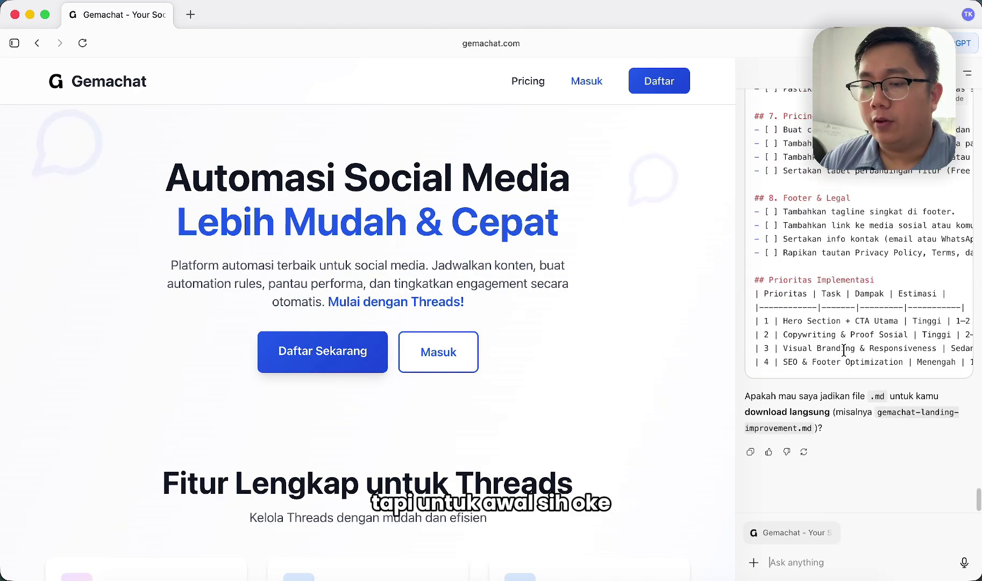
pyautogui.scroll(15, 843, 350)
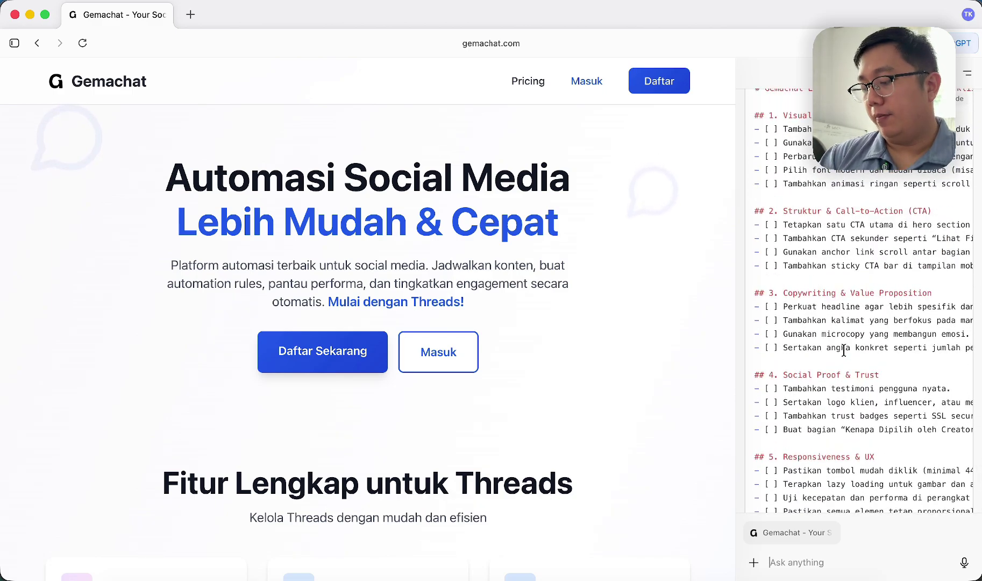
pyautogui.scroll(-20, 843, 350)
pyautogui.scroll(10, 843, 350)
pyautogui.scroll(-15, 844, 350)
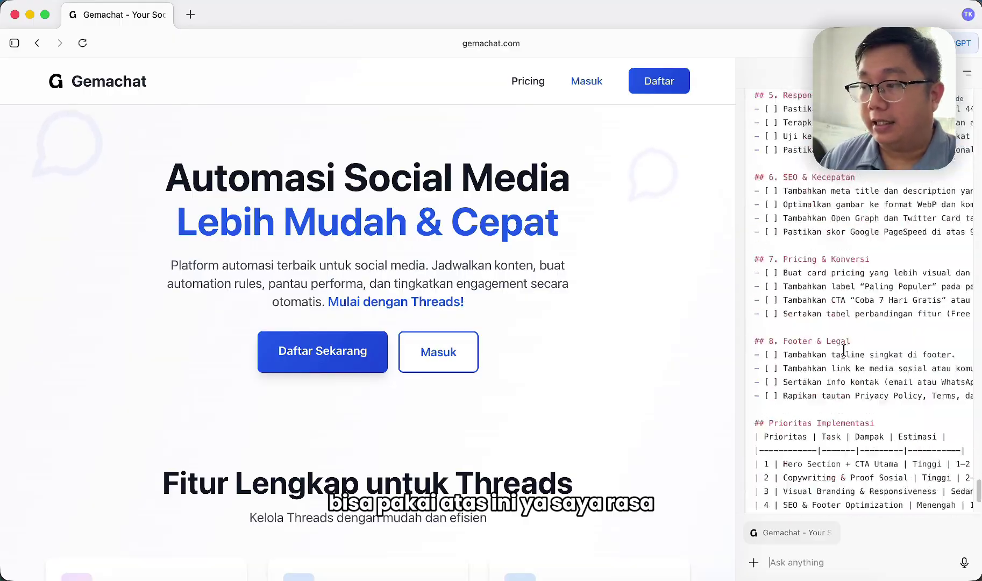
pyautogui.scroll(10, 843, 349)
pyautogui.scroll(15, 844, 350)
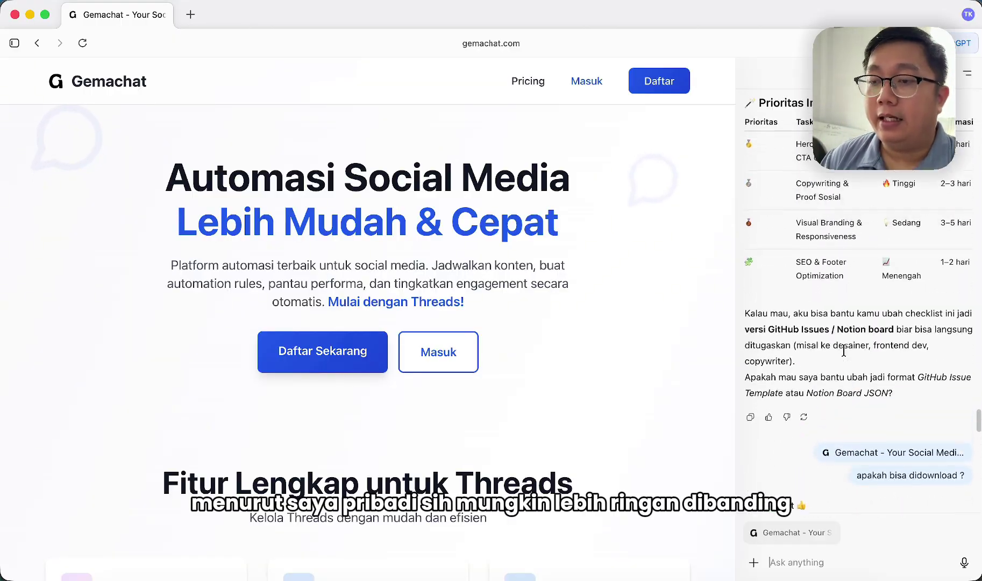
pyautogui.scroll(-15, 844, 350)
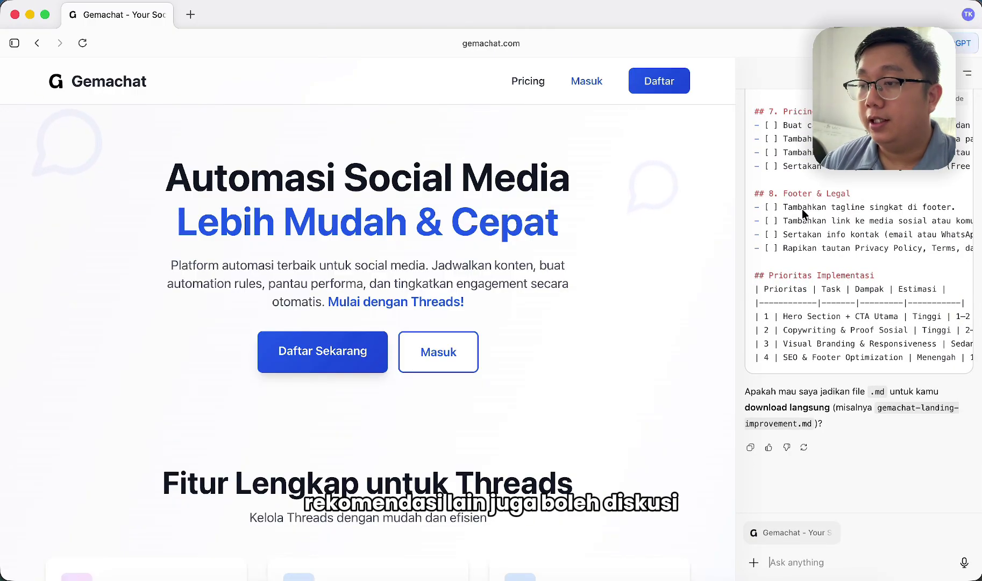
# Open a new ChatGPT tab and close the Gemachat tab
pyautogui.click(512, 48)
pyautogui.press('Escape')
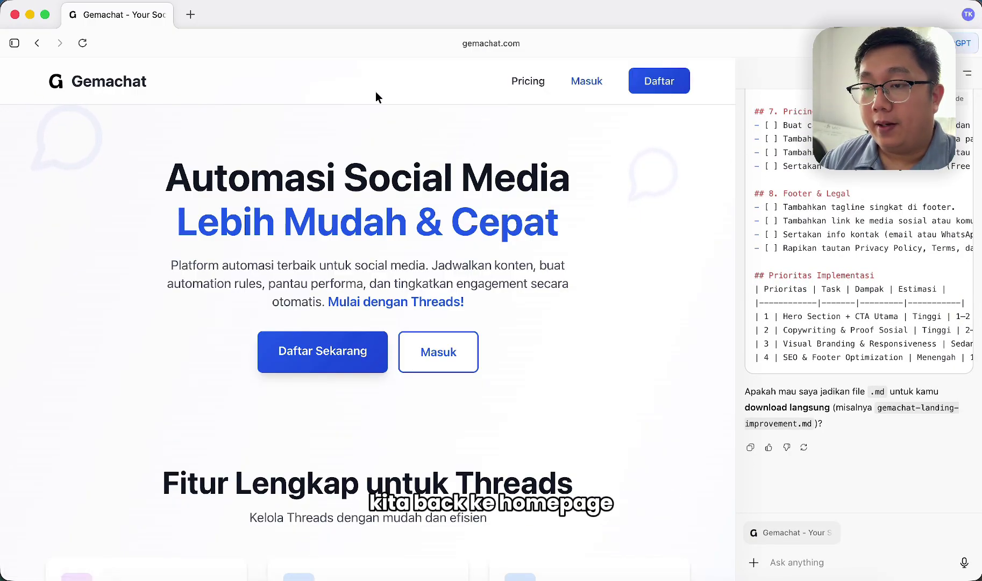
pyautogui.click(191, 15)
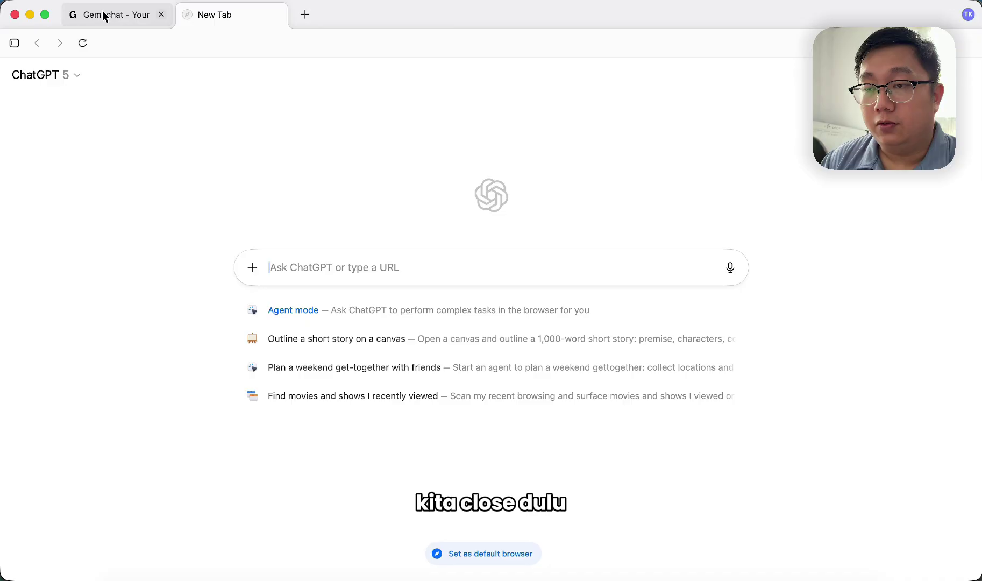
pyautogui.click(156, 15)
pyautogui.click(161, 16)
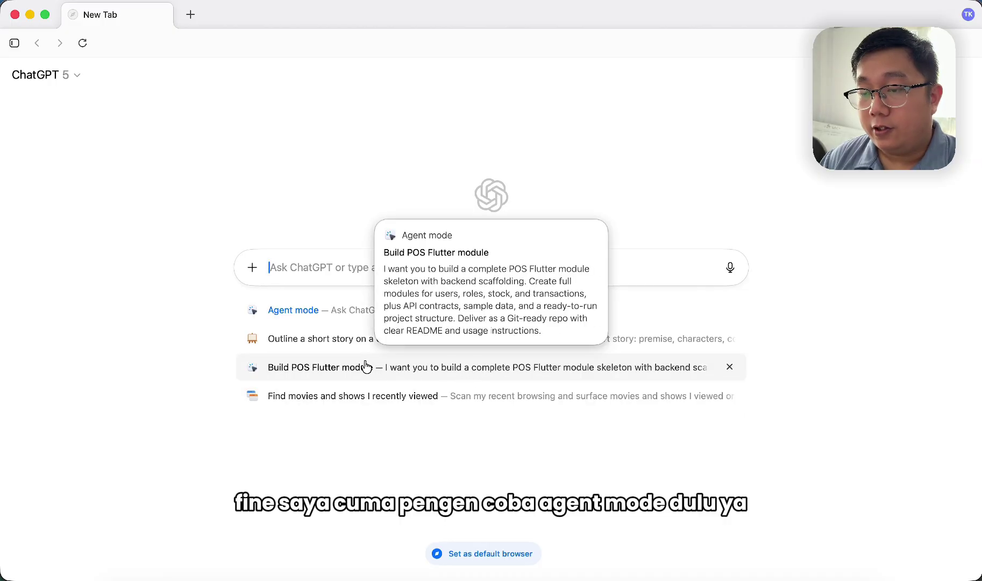
# Submit an Agent mode task reading "Buatkan saya untuk mengambil data restoran atau rumah makan yang ada disekitar kota jambi"
pyautogui.click(336, 303)
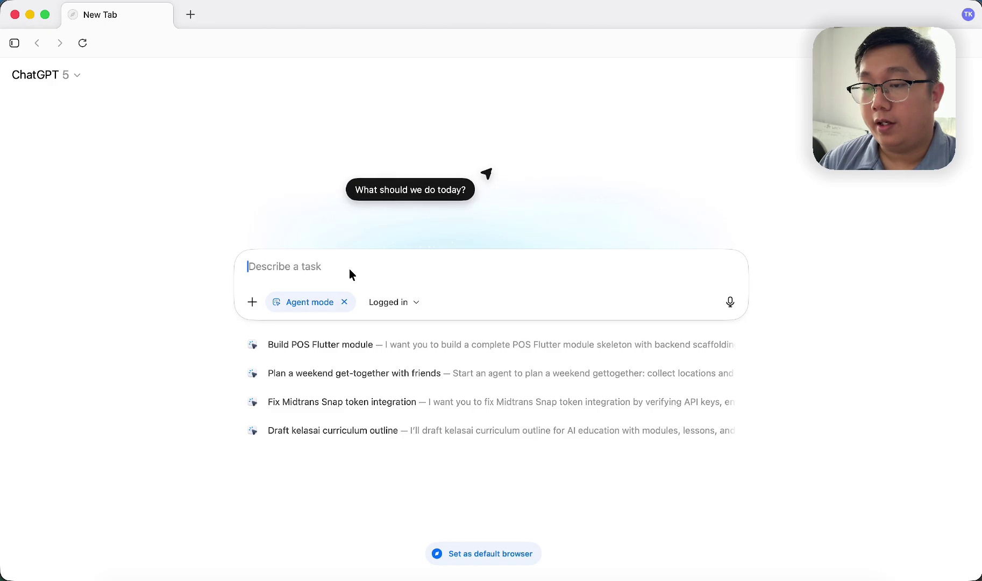
pyautogui.write('Buatkan saya untuk mengambil data restor')
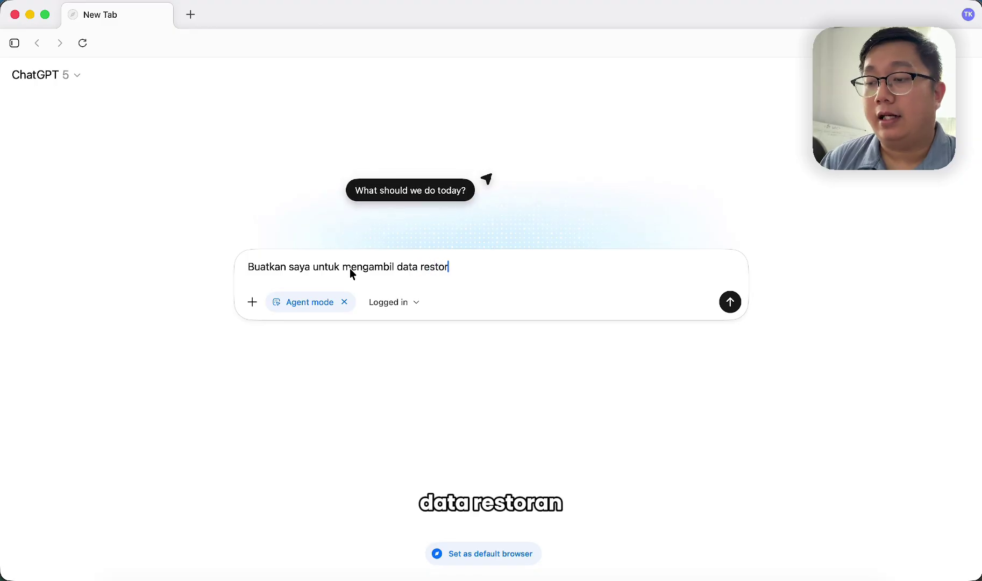
pyautogui.write('an ata')
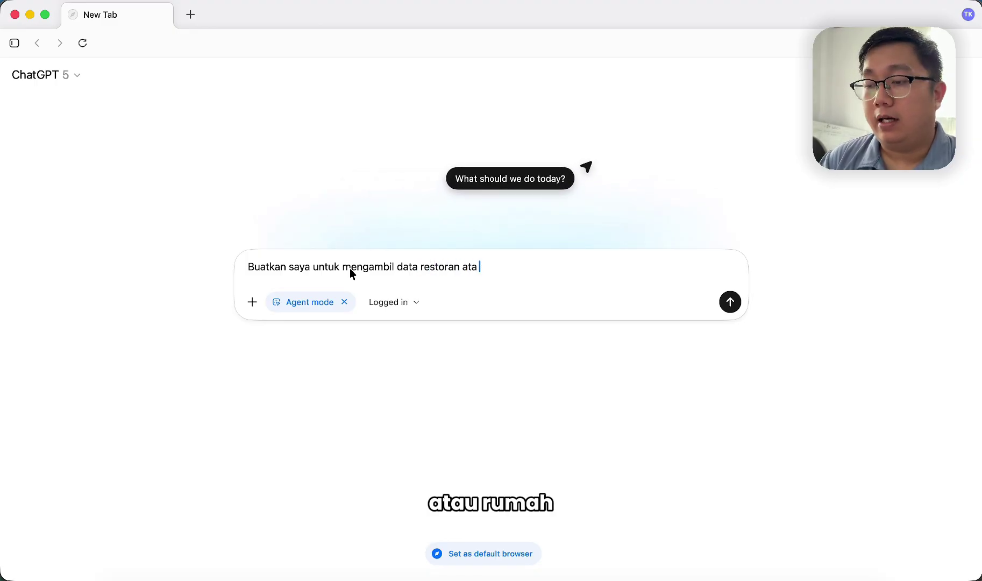
pyautogui.write('u rumah makan yang ada disekitar aya')
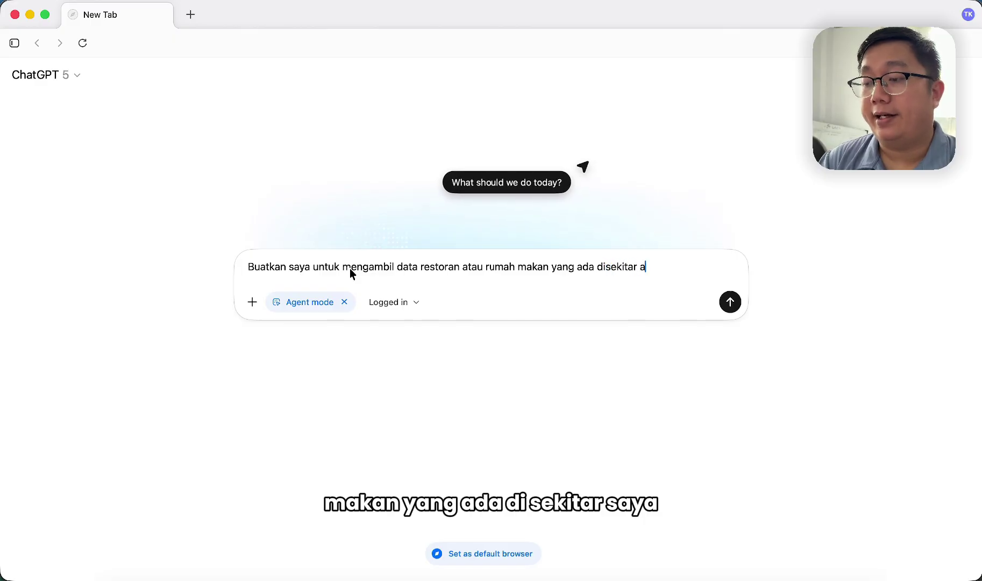
pyautogui.press('BackSpace')
pyautogui.press('BackSpace')
pyautogui.press('BackSpace')
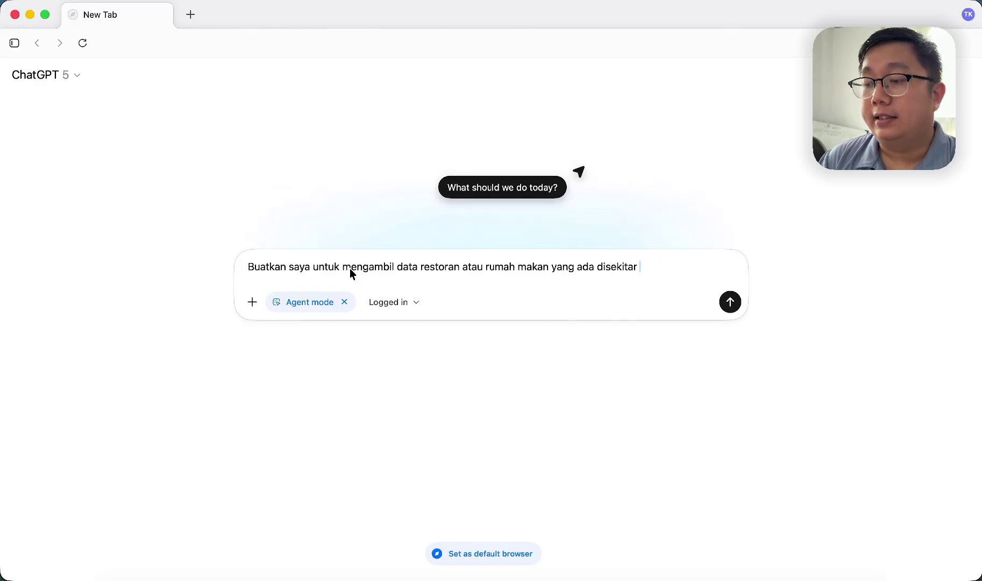
pyautogui.write('jambi')
pyautogui.press('BackSpace')
pyautogui.press('BackSpace')
pyautogui.press('BackSpace')
pyautogui.press('BackSpace')
pyautogui.press('BackSpace')
pyautogui.write('kota jam')
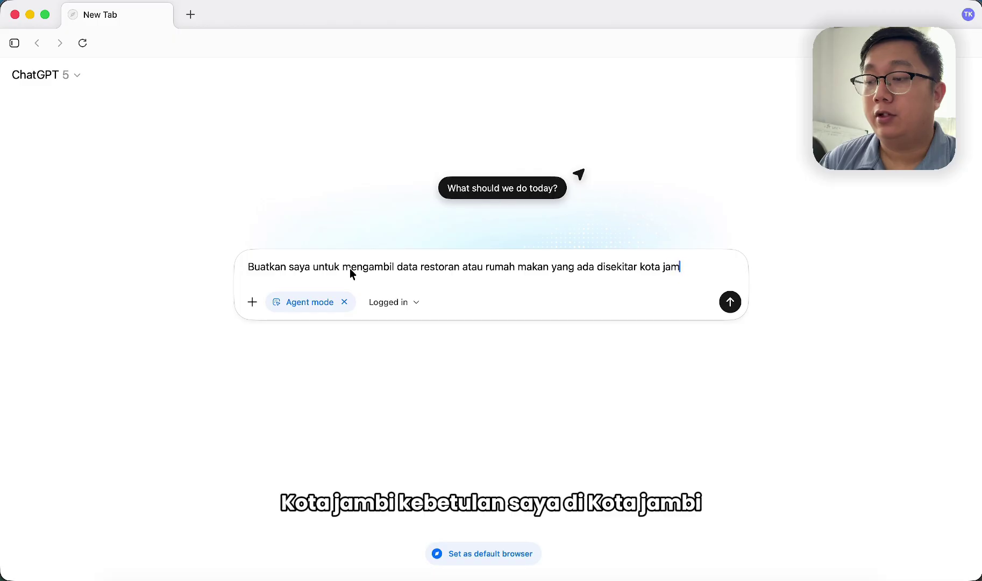
pyautogui.write('bi')
pyautogui.press('Return')
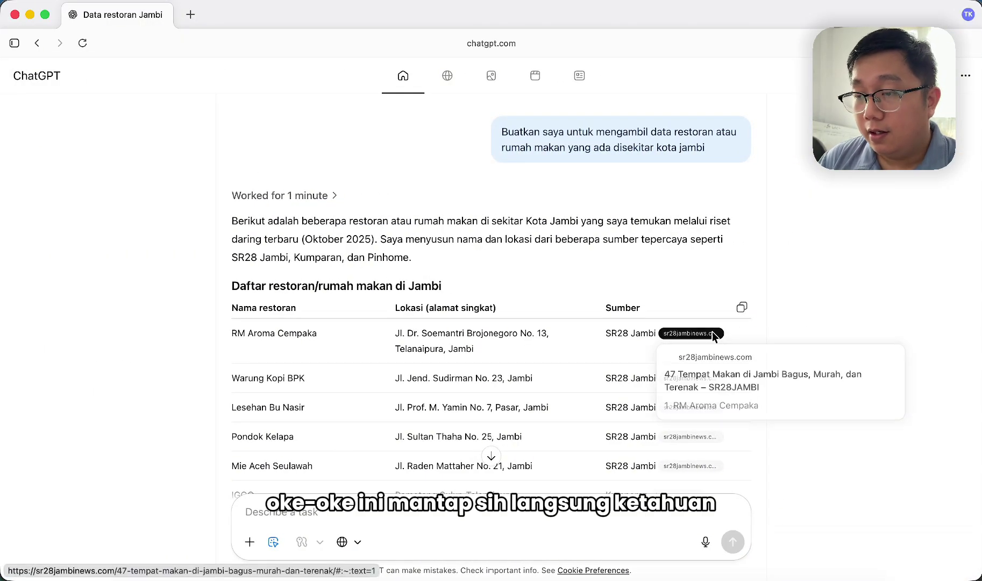
# Check the first restaurants in the Jambi table, open the SR28 Jambi source for RM Aroma Cempaka, and return to the chat
pyautogui.scroll(-2, 661, 356)
pyautogui.scroll(-4, 704, 304)
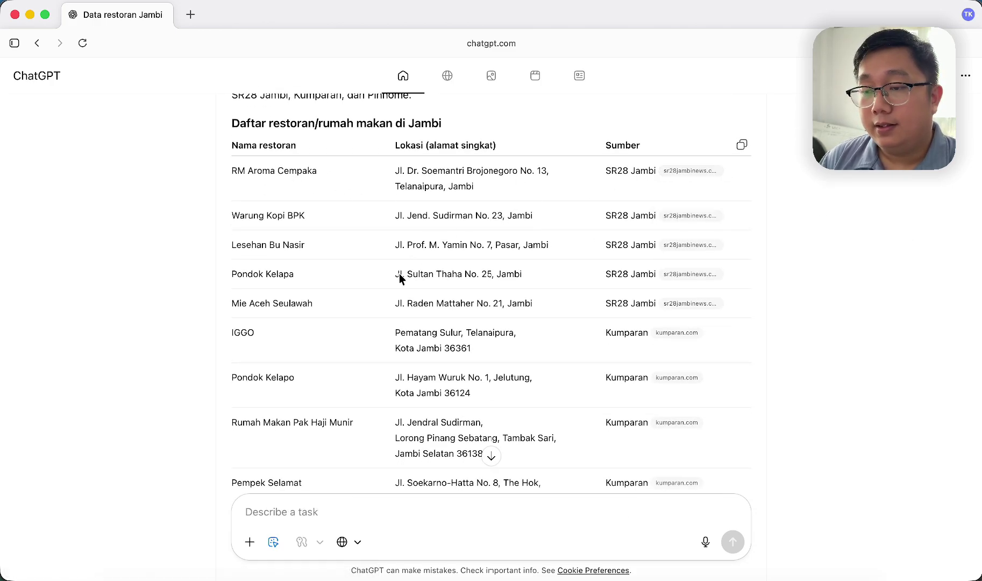
pyautogui.scroll(-2, 371, 253)
pyautogui.scroll(1, 398, 210)
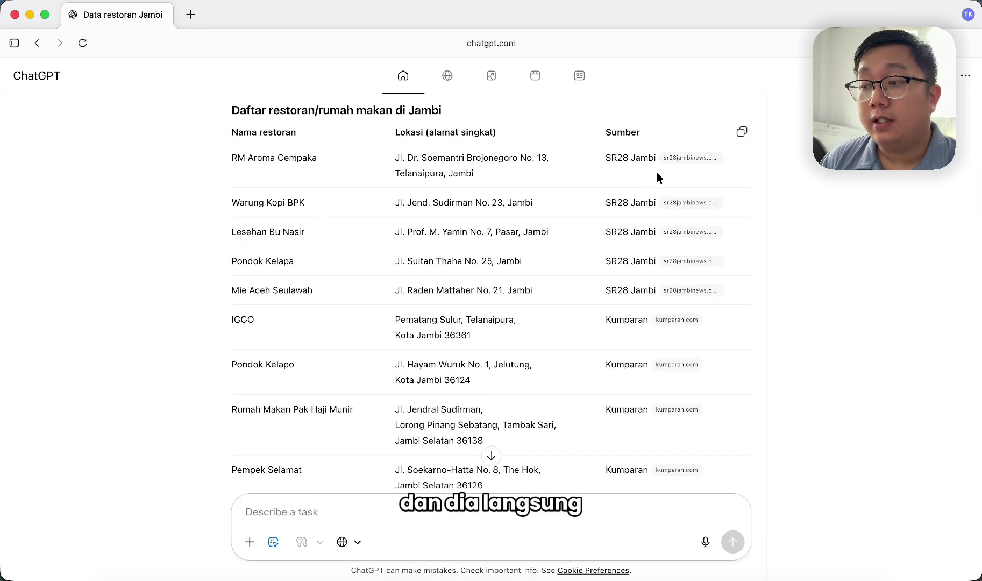
pyautogui.moveTo(682, 166)
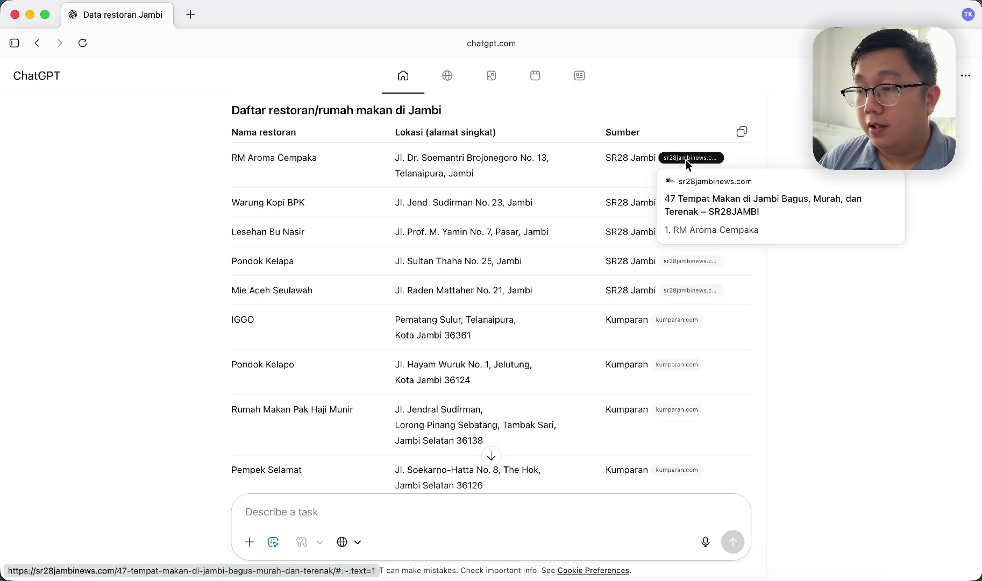
pyautogui.click(679, 159)
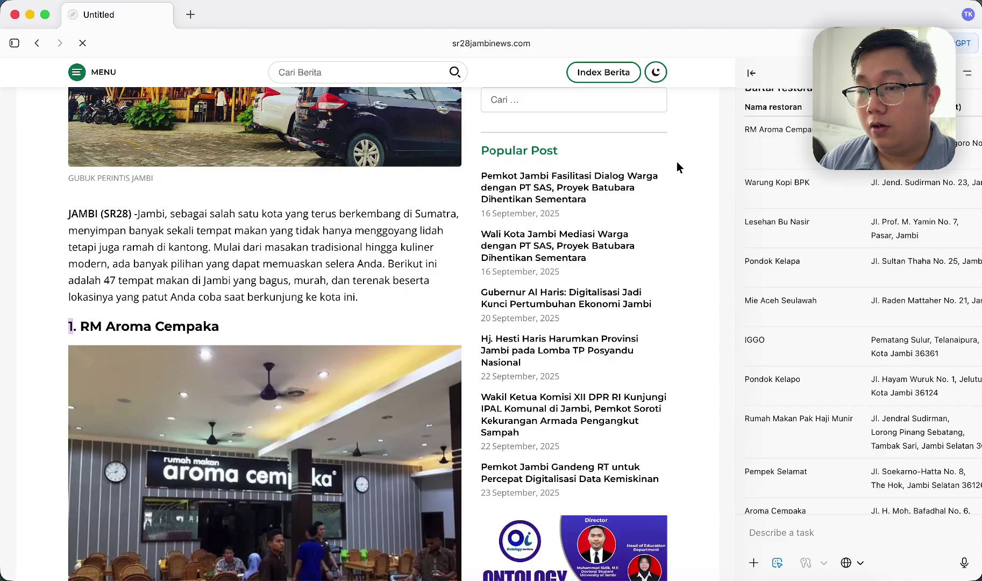
pyautogui.click(760, 85)
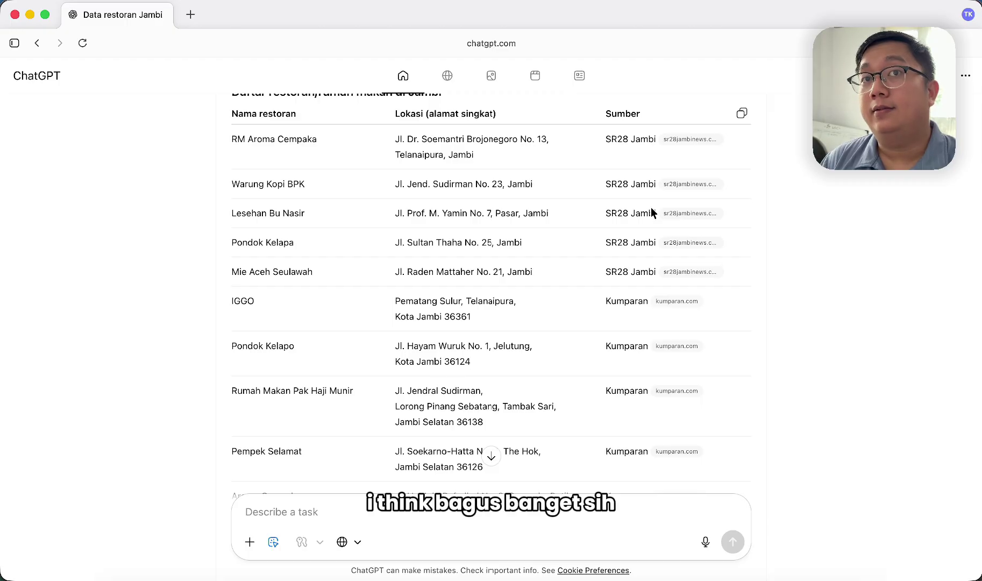
# Review the remaining restaurants, addresses and sources in the table through to the closing note
pyautogui.scroll(-3, 594, 272)
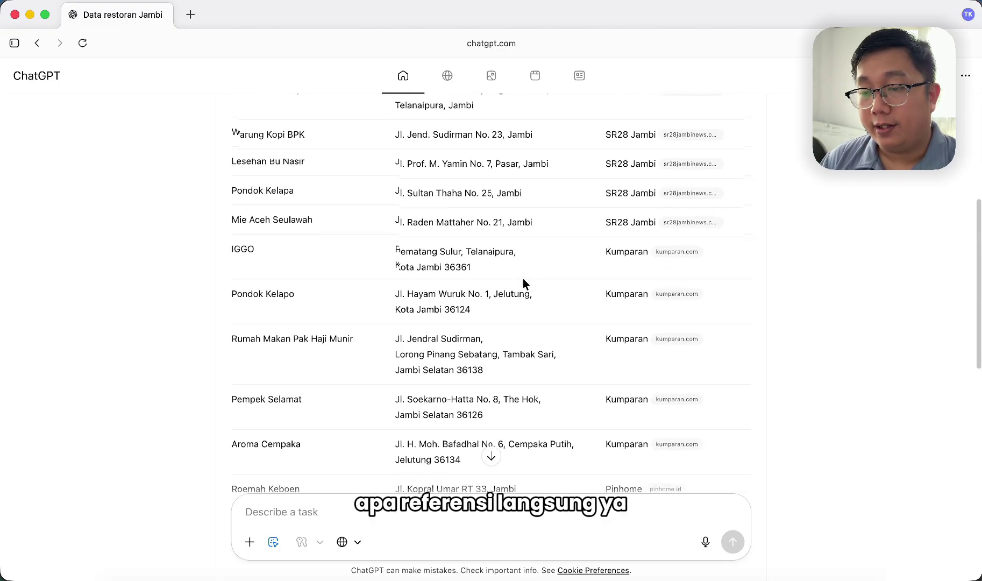
pyautogui.scroll(-3, 417, 190)
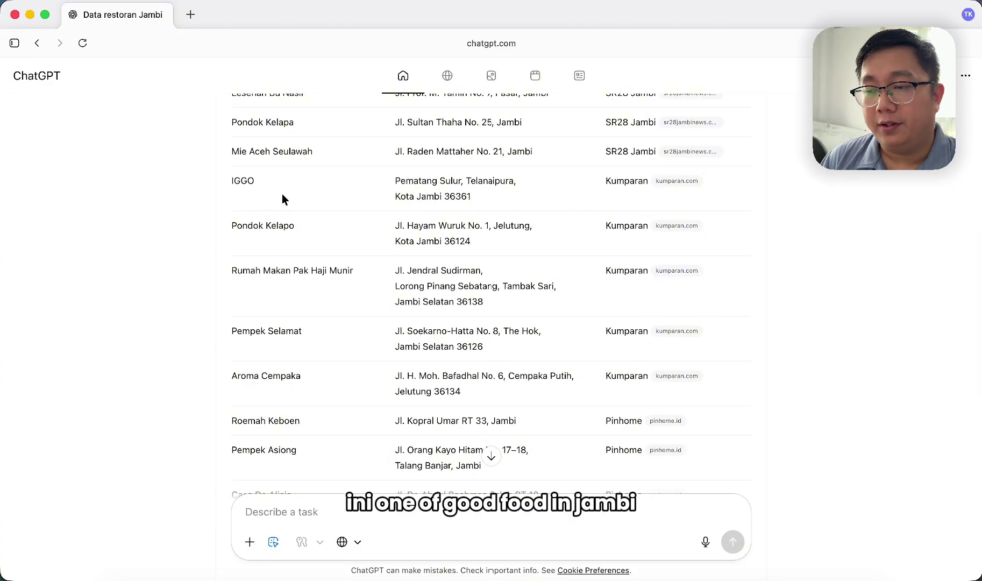
pyautogui.scroll(-3, 345, 284)
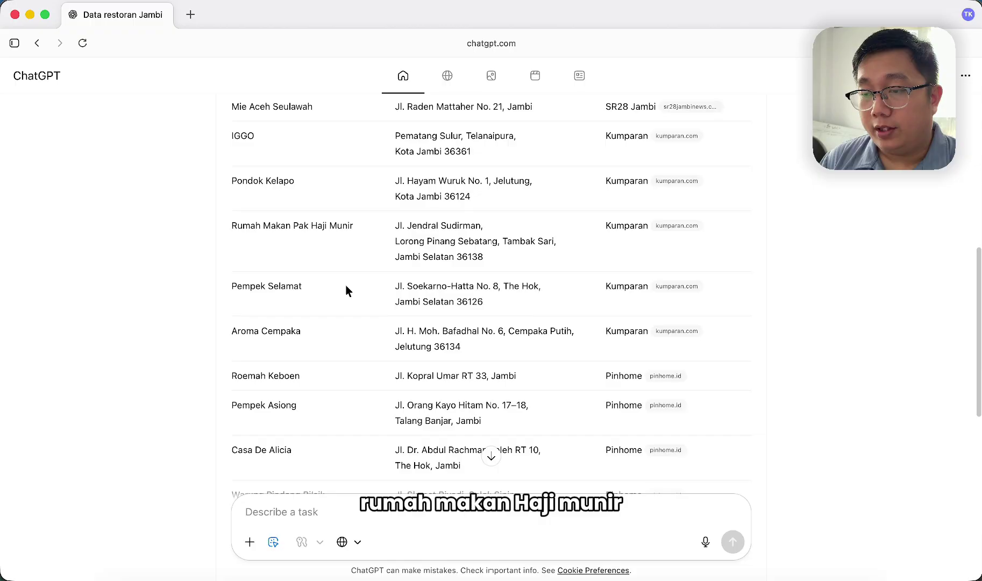
pyautogui.scroll(-3, 347, 291)
pyautogui.scroll(-2, 345, 285)
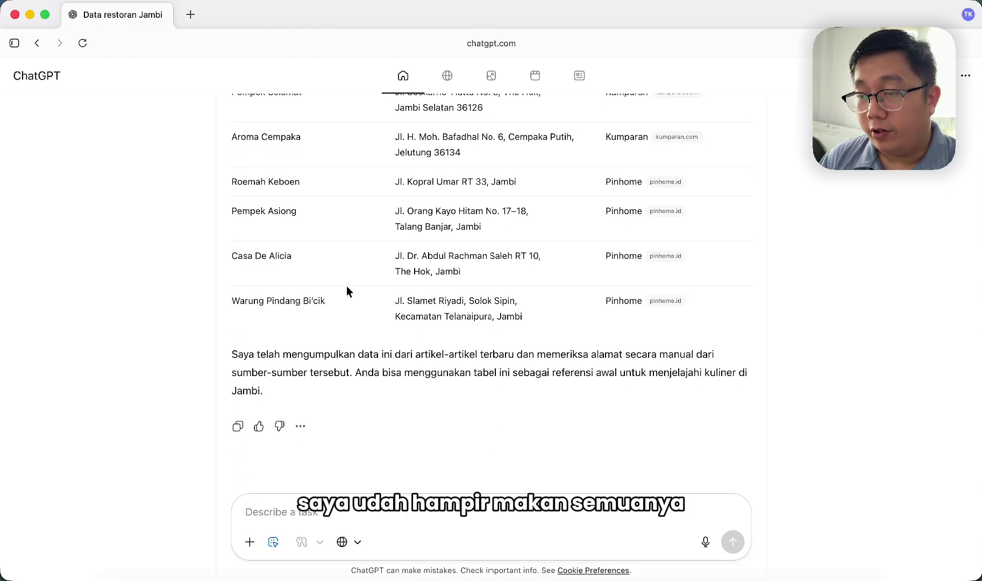
pyautogui.scroll(3, 346, 287)
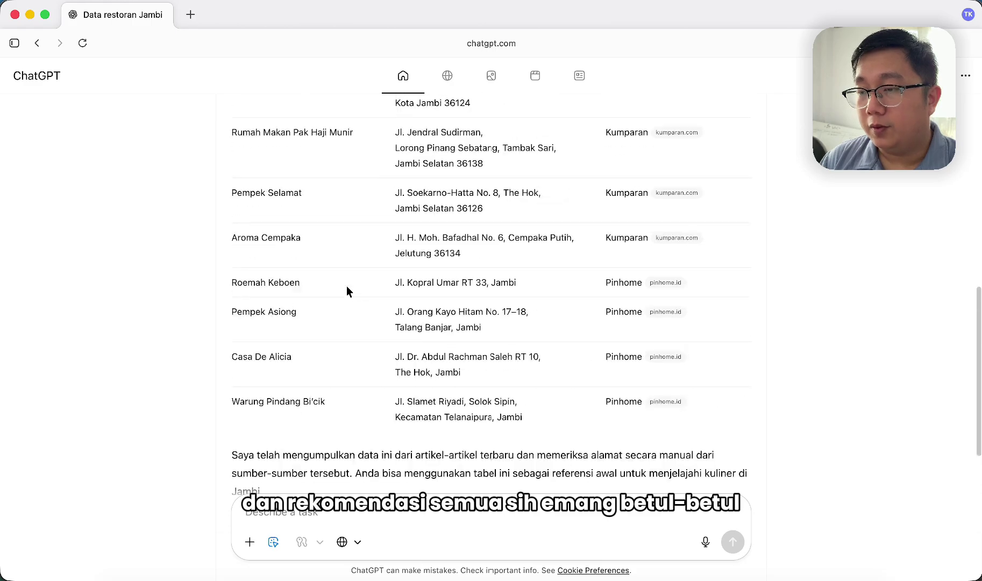
pyautogui.scroll(10, 346, 286)
pyautogui.scroll(-15, 340, 311)
# Draft a follow-up task beginning "Kalau saya di kota jambi, dengan membawa keluarga"
pyautogui.click(319, 512)
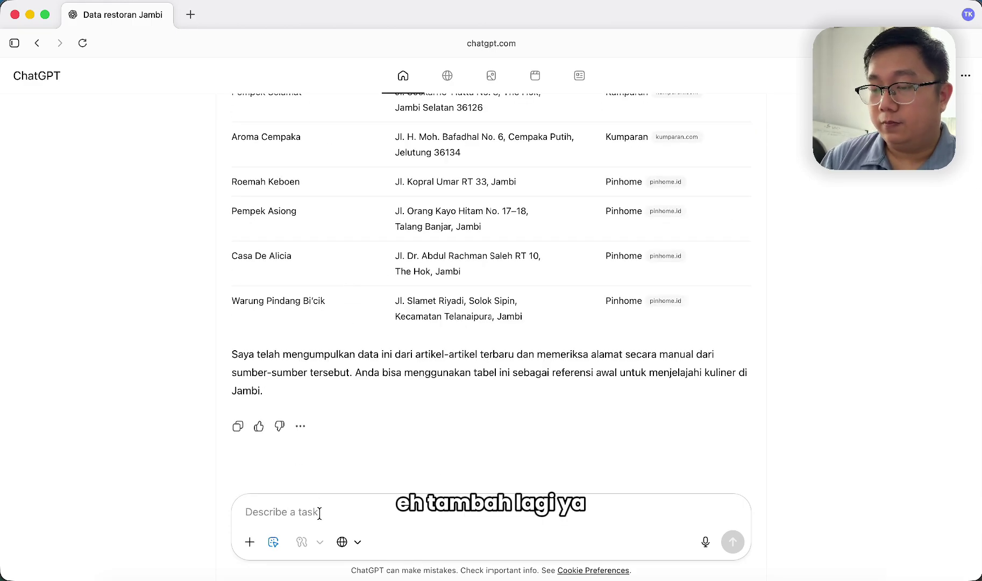
pyautogui.write('KAlau saya')
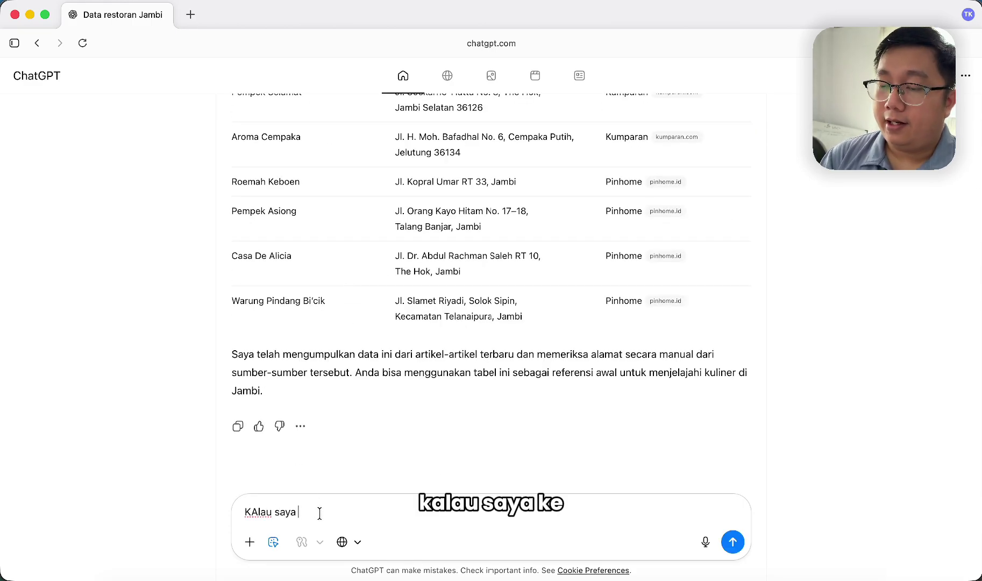
pyautogui.write(' k')
pyautogui.press('super+BackSpace')
pyautogui.write('Kalau saya ke jambi, dengan membawa')
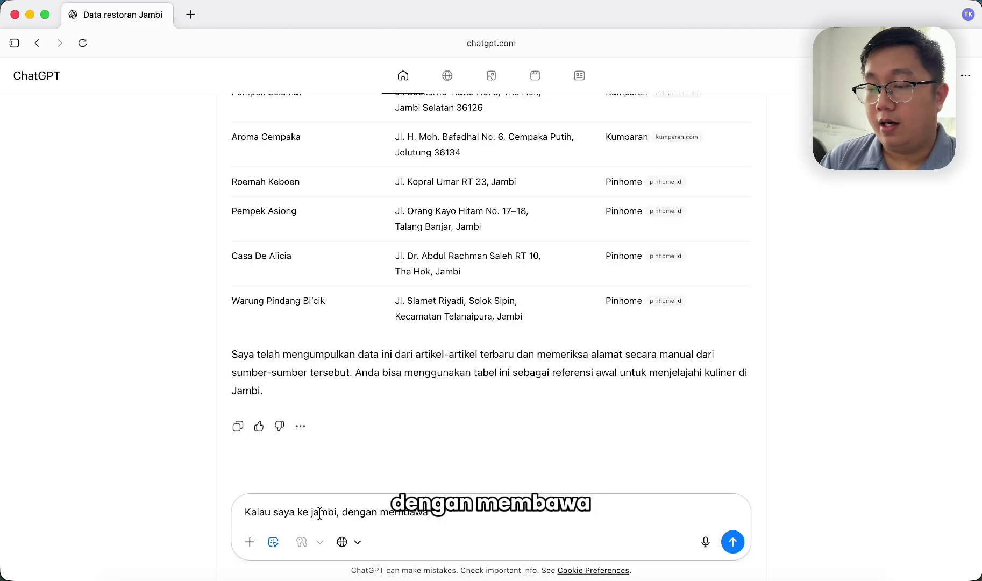
pyautogui.write(' keluarga')
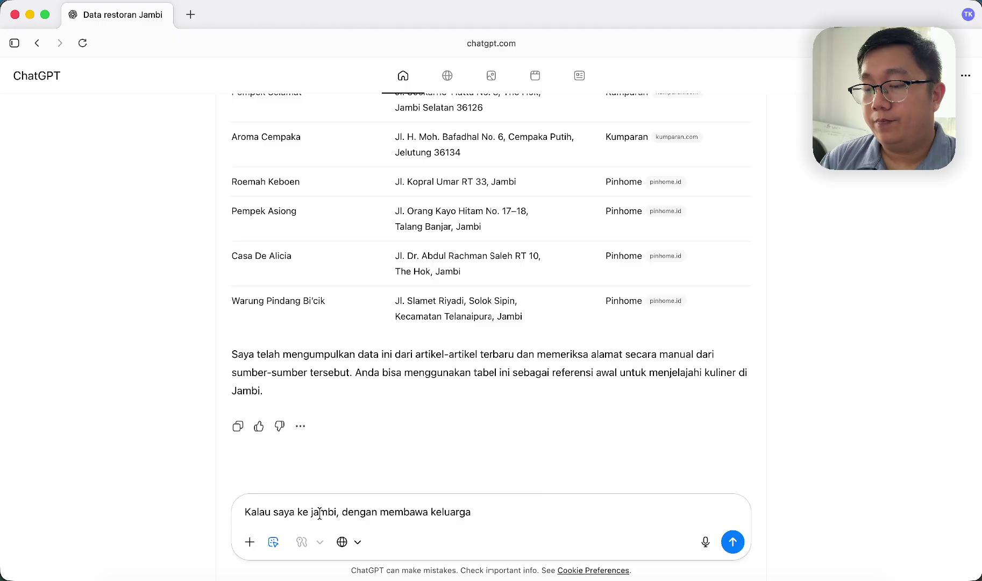
pyautogui.click(298, 511)
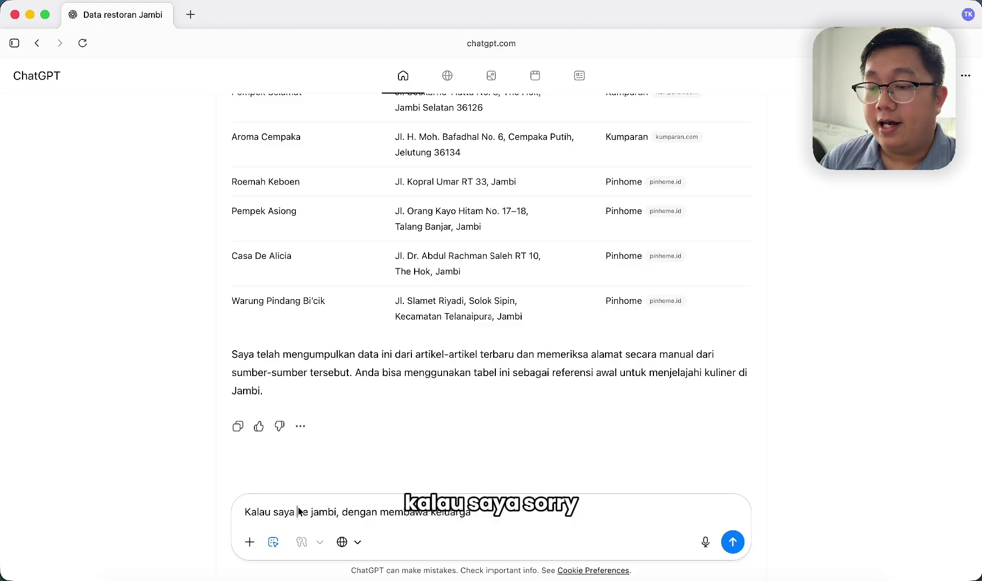
pyautogui.doubleClick(301, 511)
pyautogui.write('di kota')
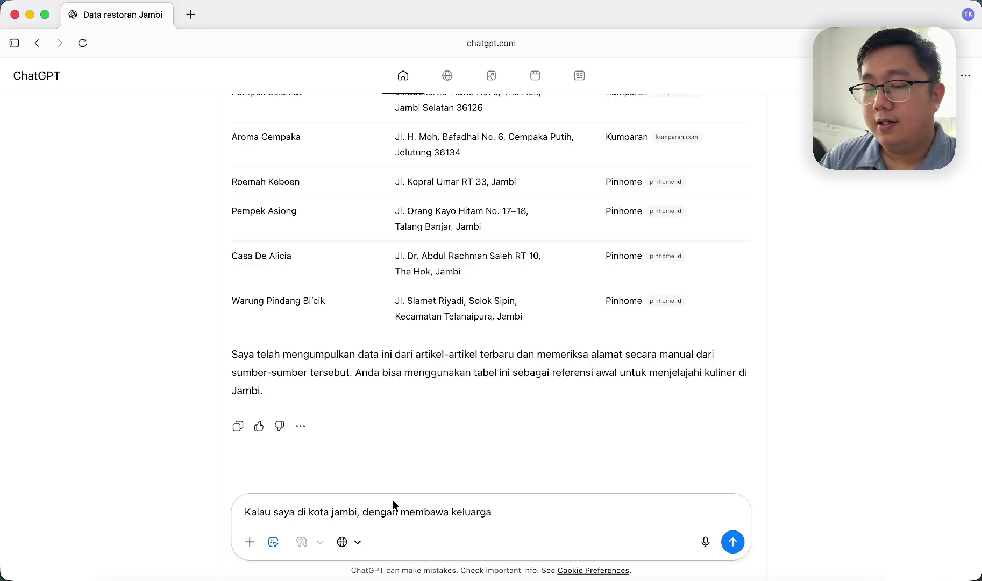
# Complete the follow-up with "4 orang dewasa, enaknya nginap dimana yah ?" and send it
pyautogui.write(' 4 orang ')
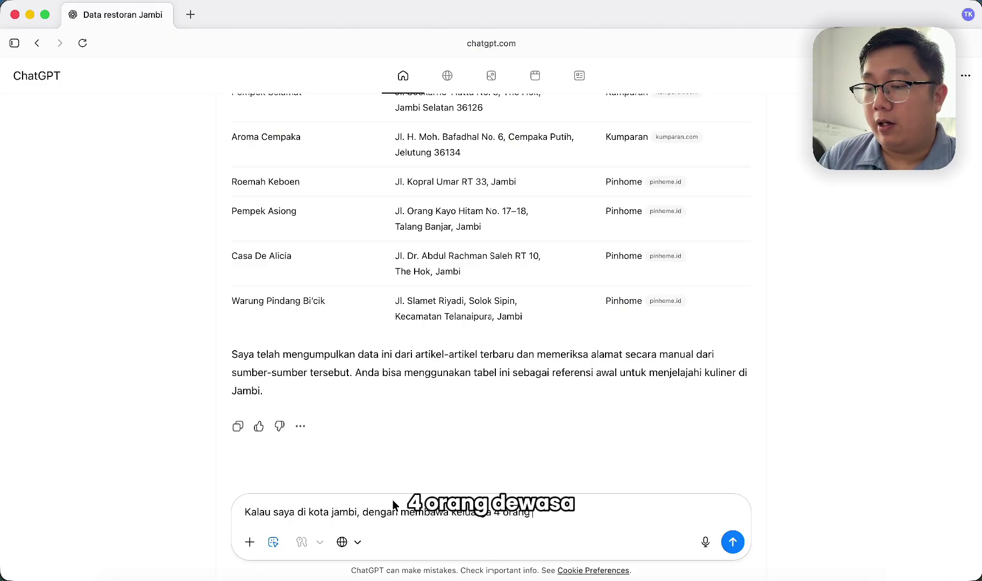
pyautogui.write('dewasa, enaknya ginap di')
pyautogui.press('BackSpace')
pyautogui.press('BackSpace')
pyautogui.press('BackSpace')
pyautogui.press('BackSpace')
pyautogui.press('BackSpace')
pyautogui.press('BackSpace')
pyautogui.press('BackSpace')
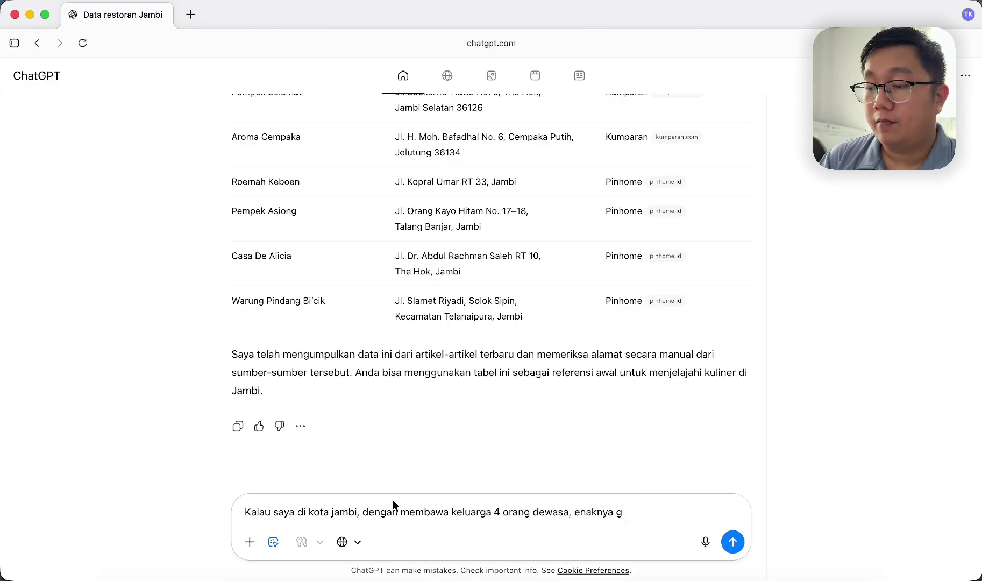
pyautogui.write('inap dimana yah ?')
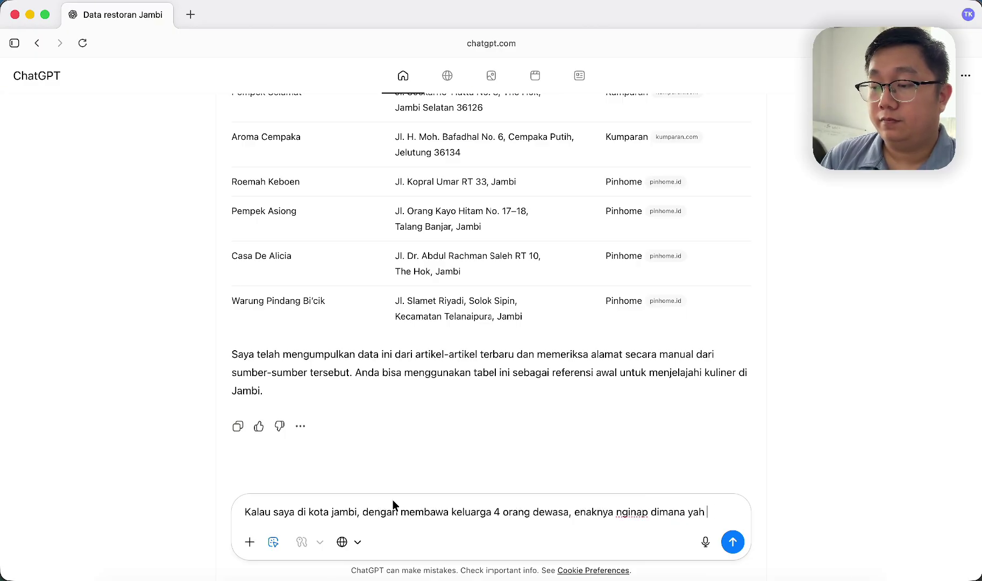
pyautogui.press('Return')
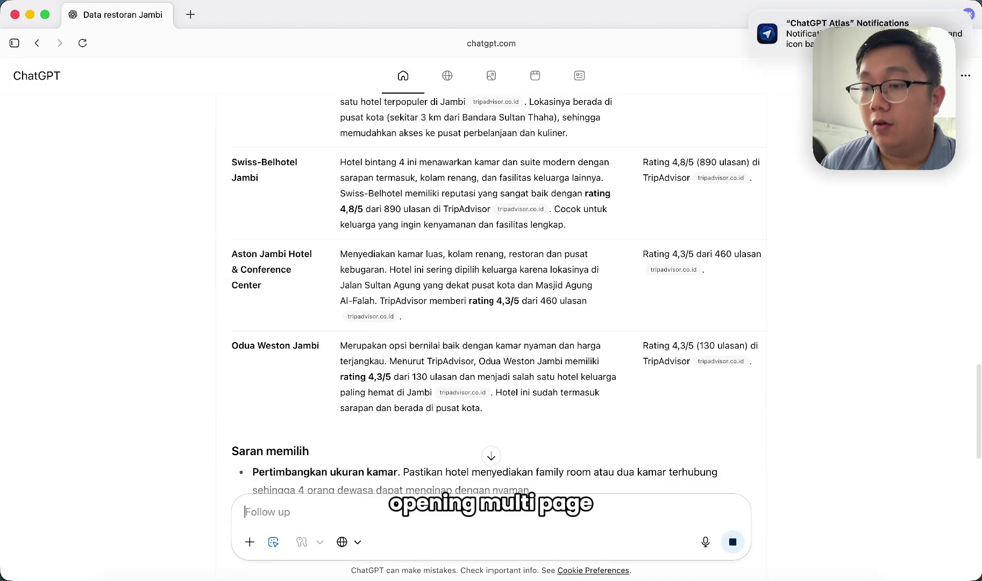
# Review the family hotel recommendations for Jambi, including their features, TripAdvisor ratings and the selection advice
pyautogui.scroll(6, 385, 344)
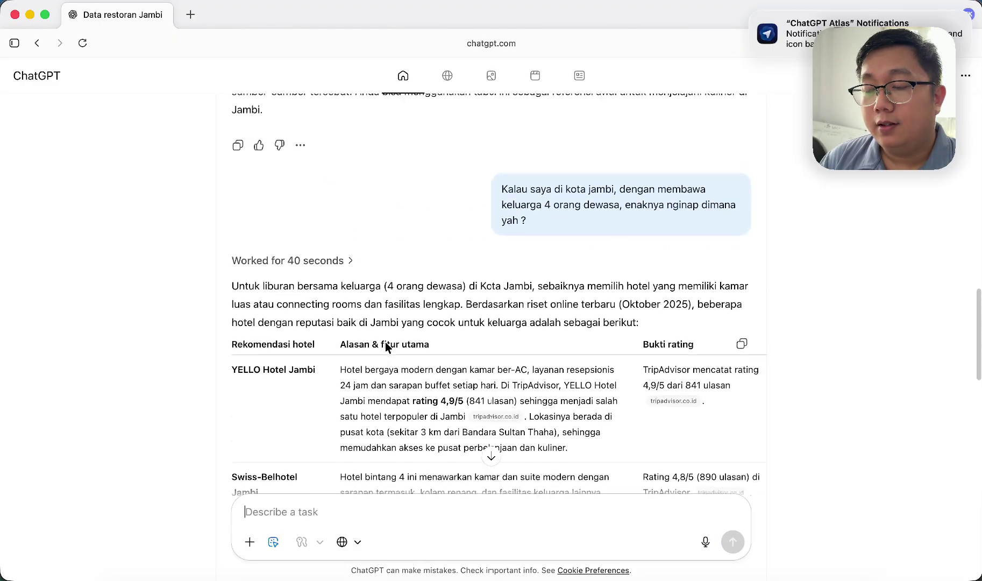
pyautogui.scroll(-2, 385, 341)
pyautogui.scroll(-1, 385, 345)
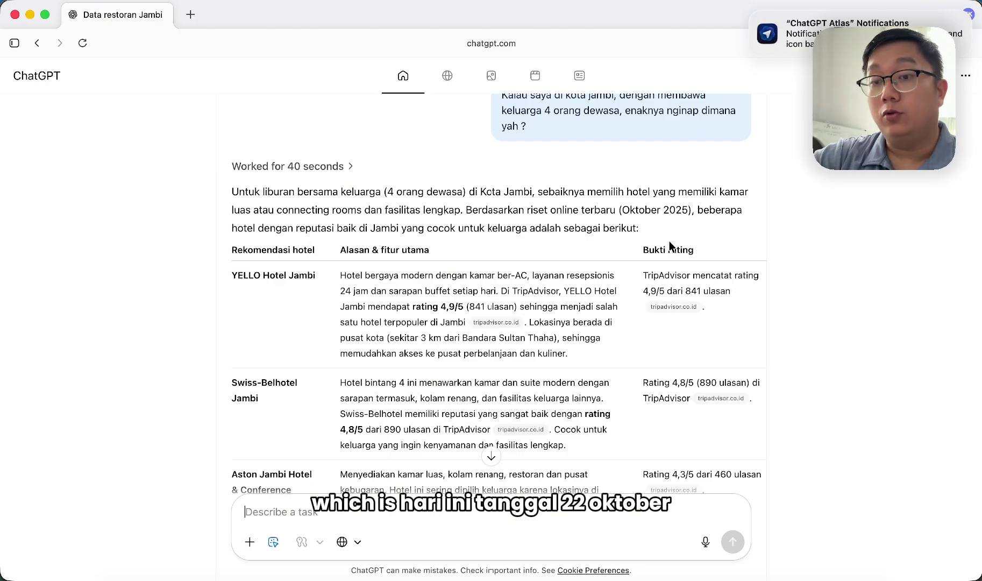
pyautogui.scroll(-3, 667, 263)
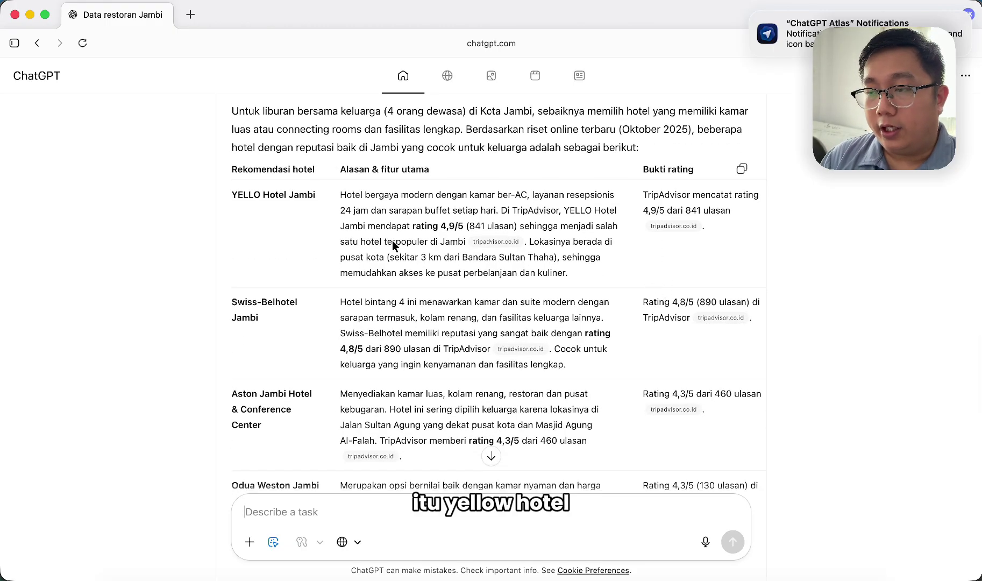
pyautogui.scroll(-3, 301, 234)
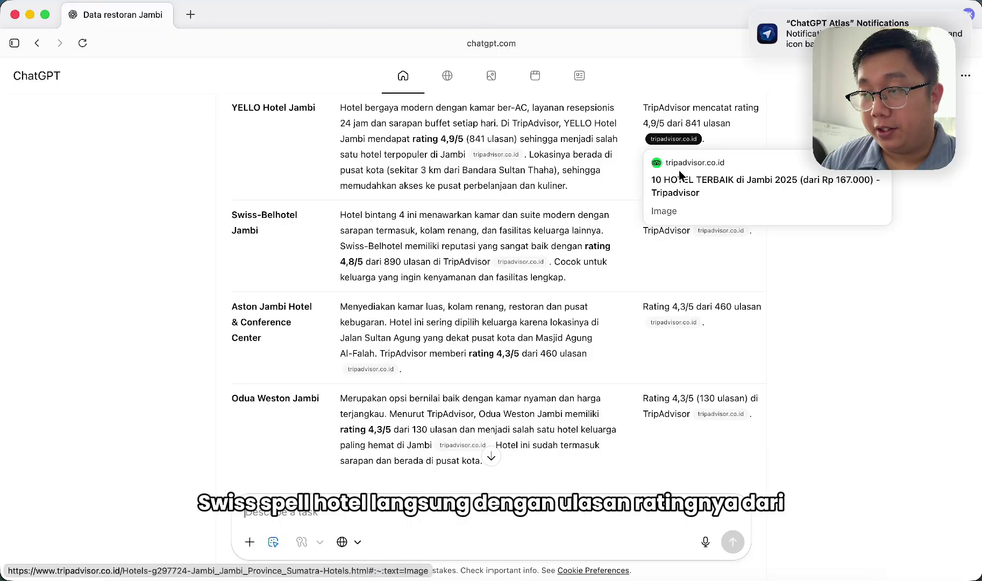
pyautogui.scroll(-2, 665, 258)
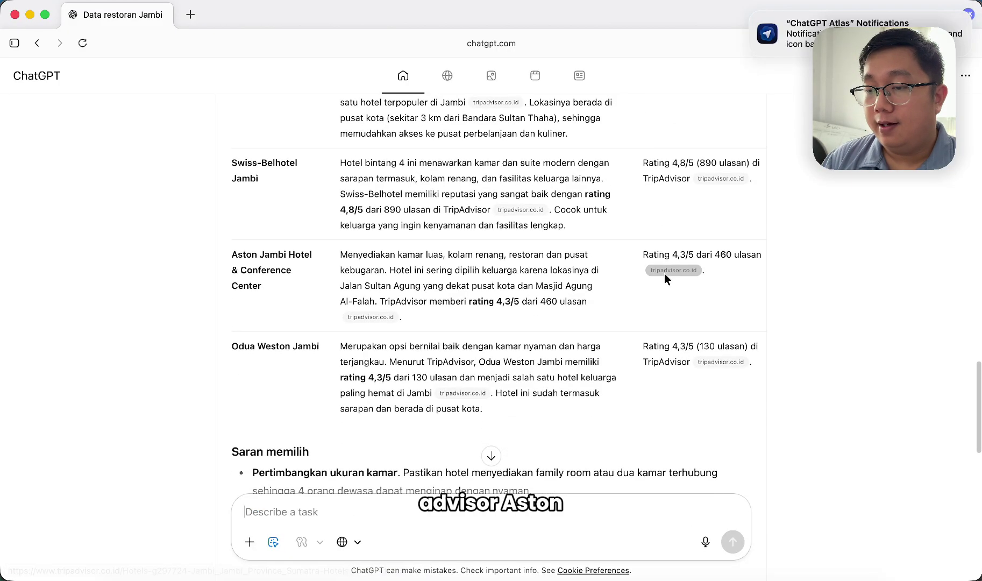
pyautogui.scroll(-3, 313, 375)
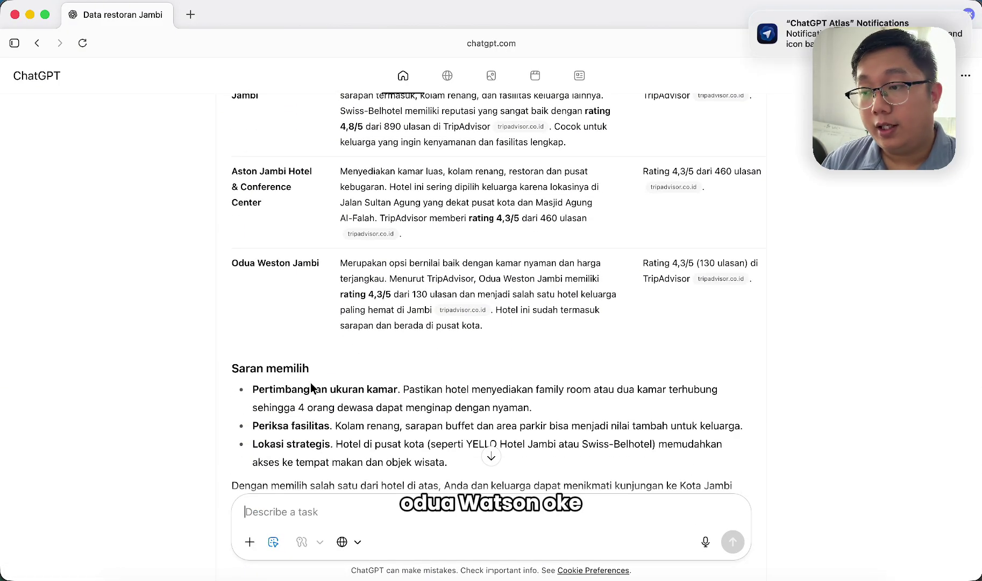
pyautogui.scroll(-2, 310, 382)
# Send the follow-up task "Saya mau nginap dengan budget tidak sampai 1,5 juta rupiah"
pyautogui.click(295, 507)
pyautogui.write('Sa')
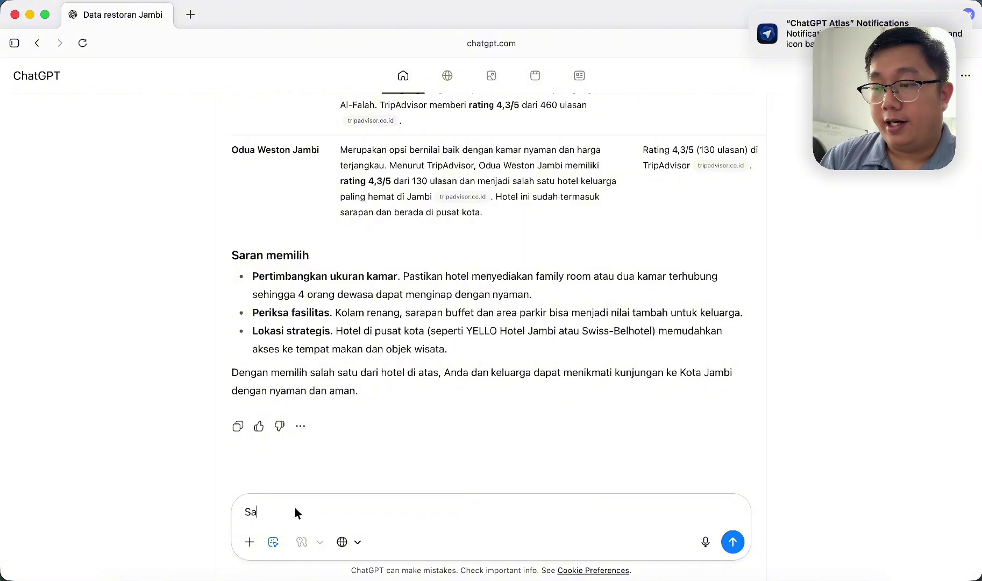
pyautogui.write('ya mau nginap dengan budeget')
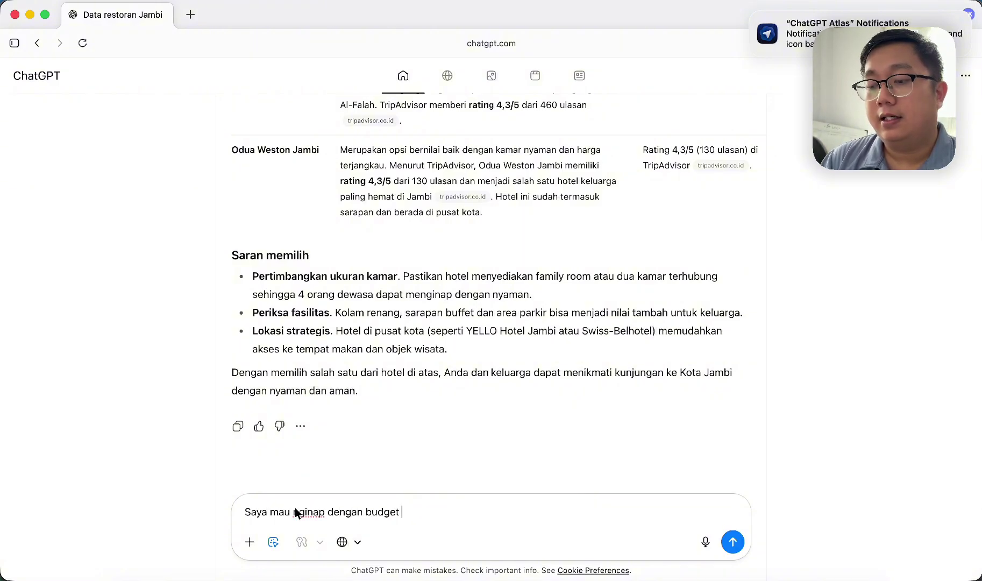
pyautogui.write('gakpai ')
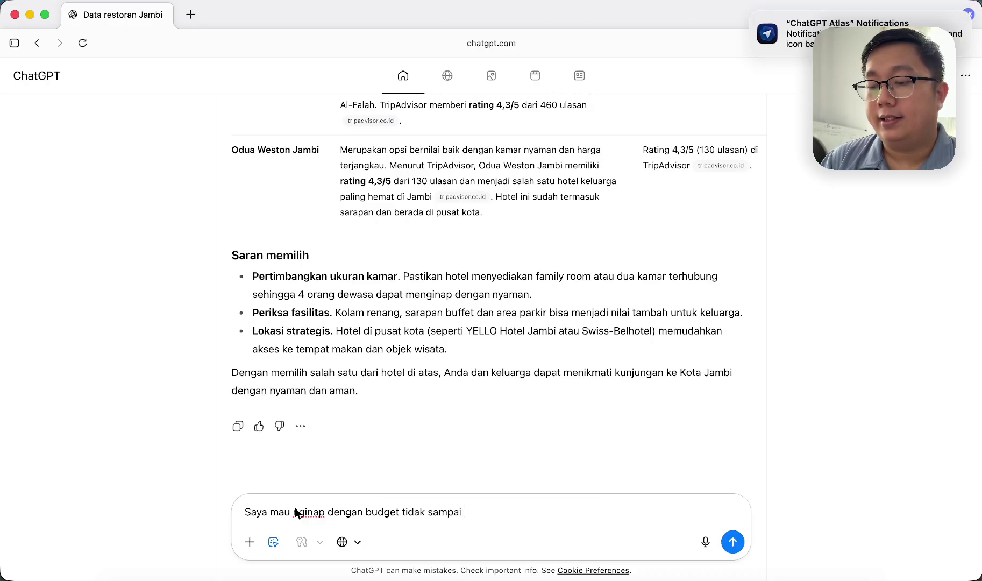
pyautogui.write('1,5 juta rupiah')
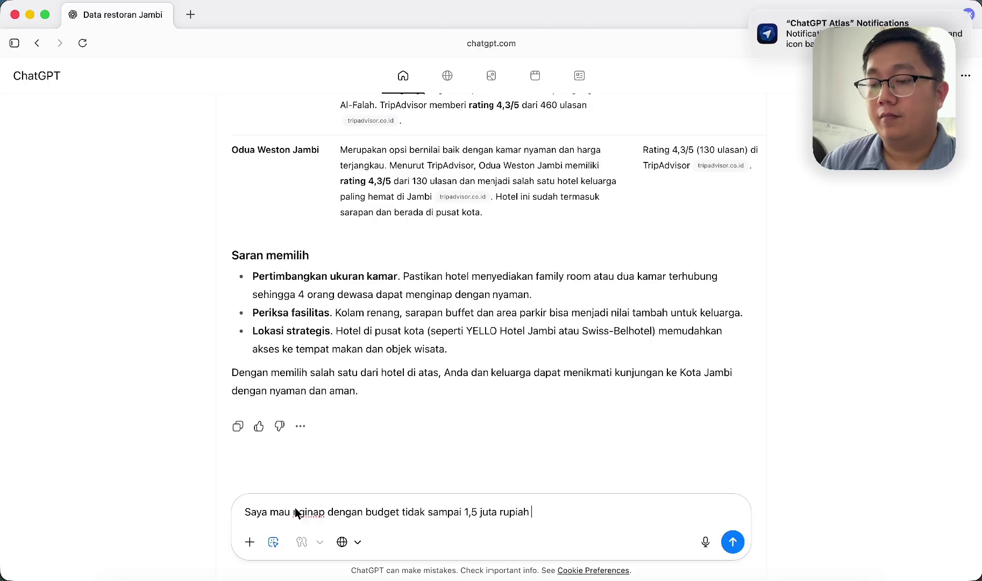
pyautogui.press('Return')
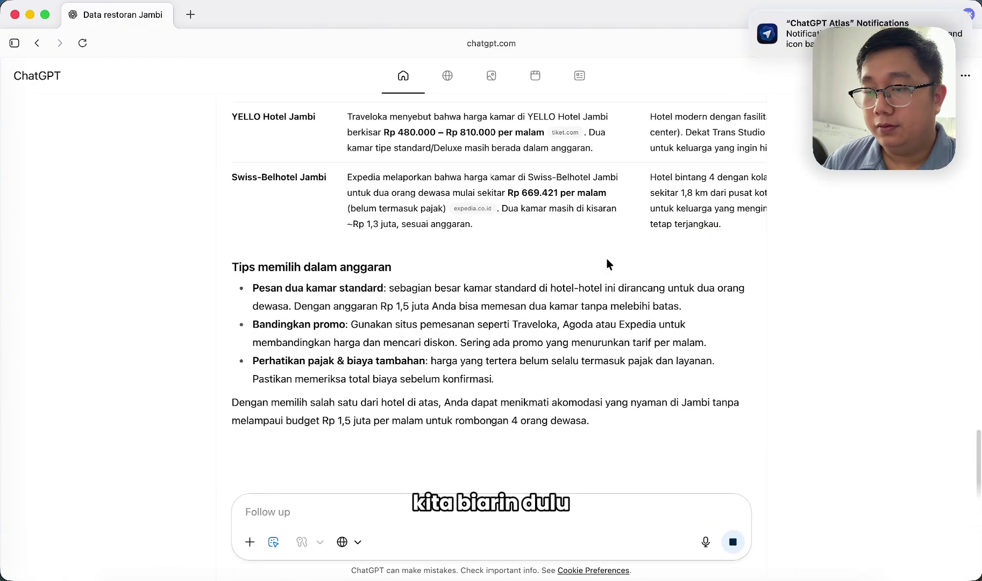
# Review the budget hotel options for Jambi against the earlier recommendations, including their price ranges, sources and the tips for staying within budget
pyautogui.scroll(5, 607, 260)
pyautogui.scroll(3, 606, 260)
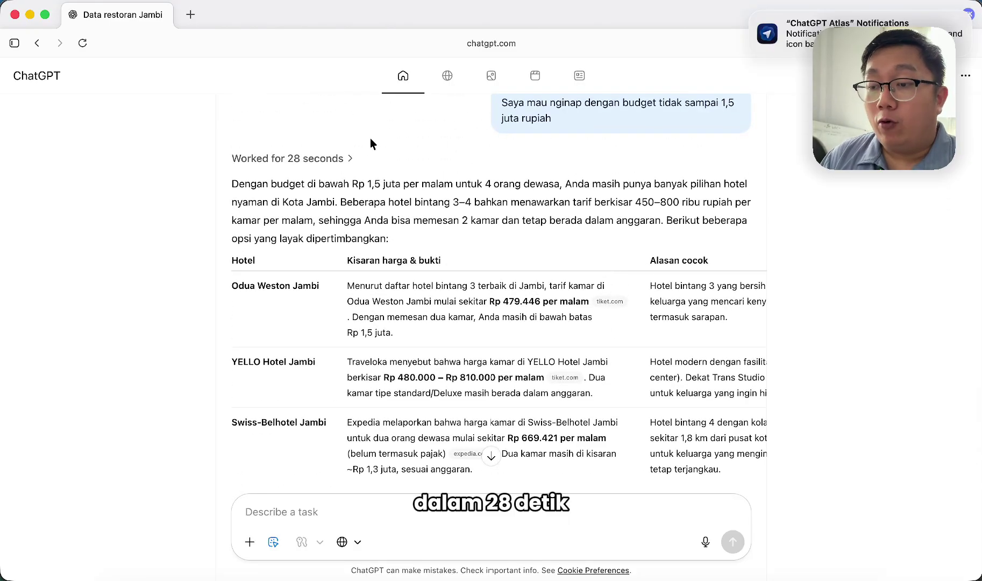
pyautogui.scroll(1, 371, 164)
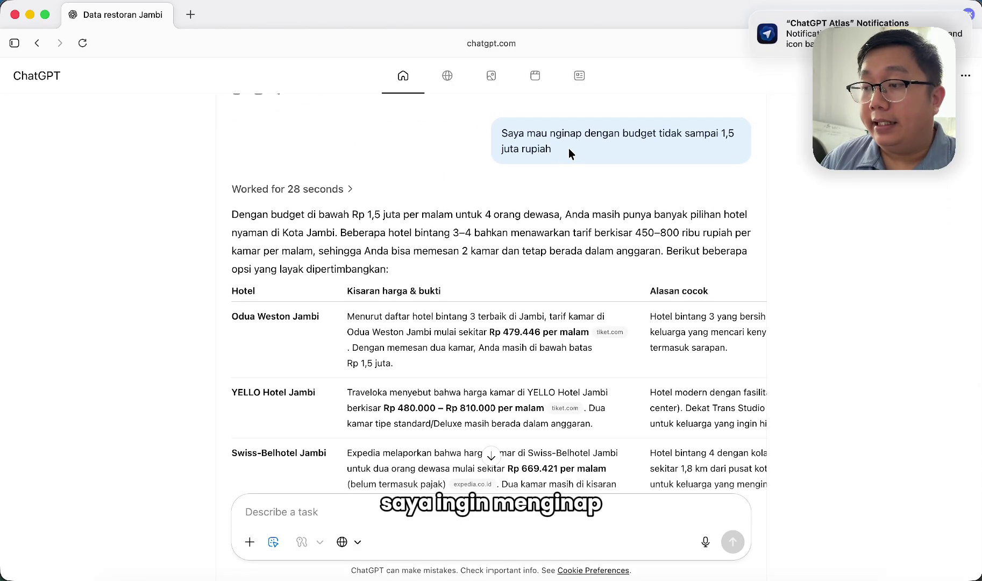
pyautogui.scroll(18, 592, 143)
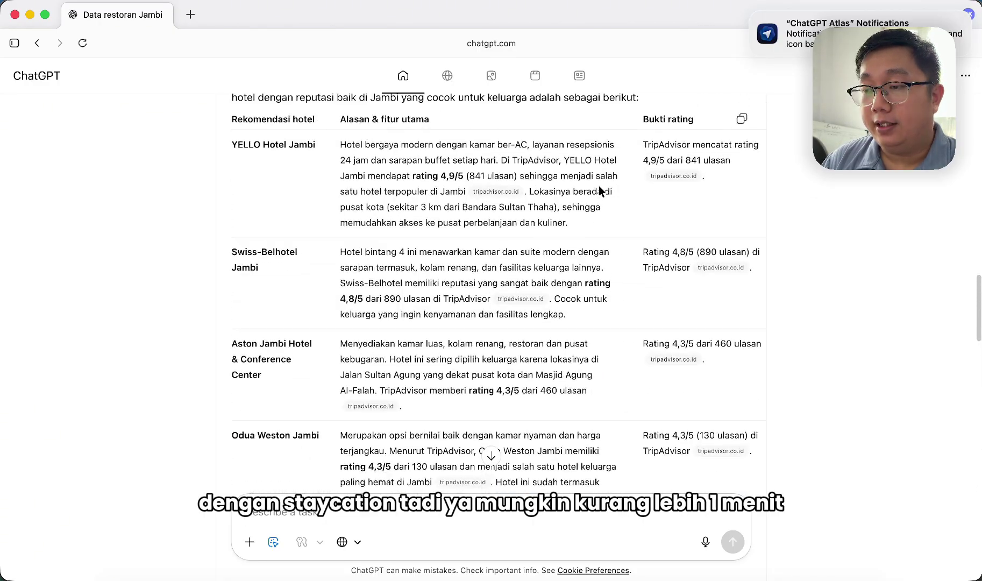
pyautogui.scroll(4, 599, 186)
pyautogui.scroll(-10, 599, 188)
pyautogui.scroll(-8, 599, 185)
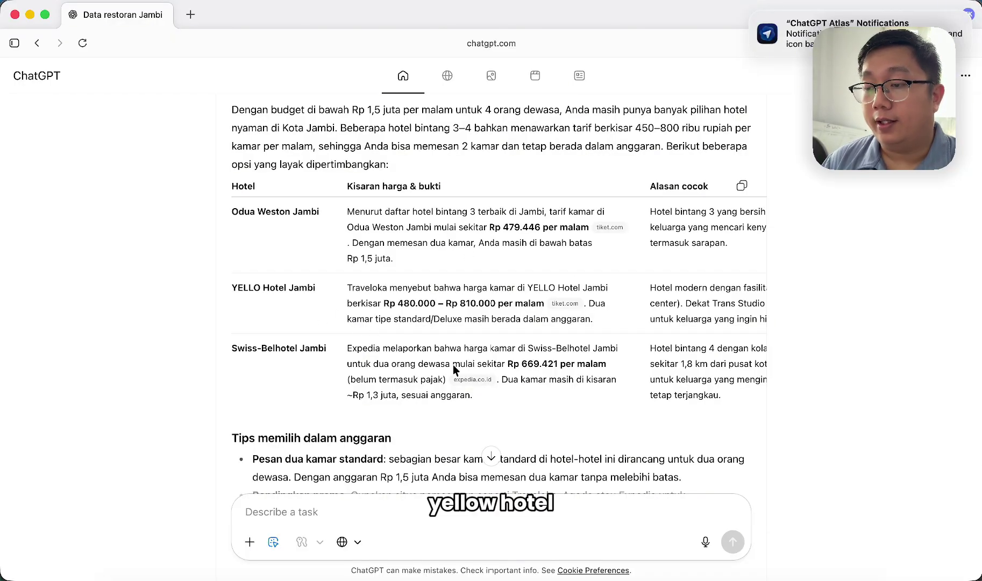
pyautogui.scroll(-1, 452, 364)
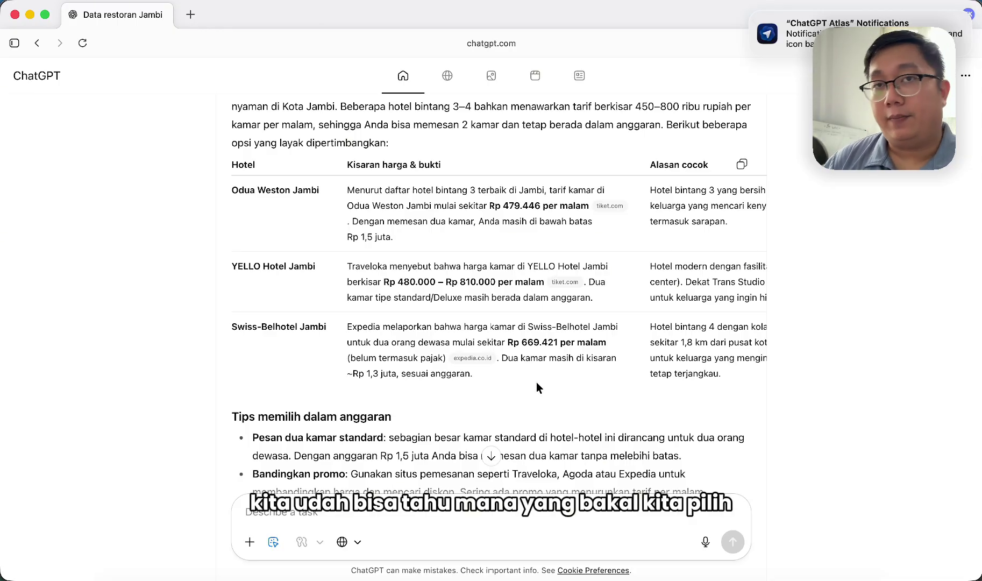
pyautogui.scroll(-4, 536, 387)
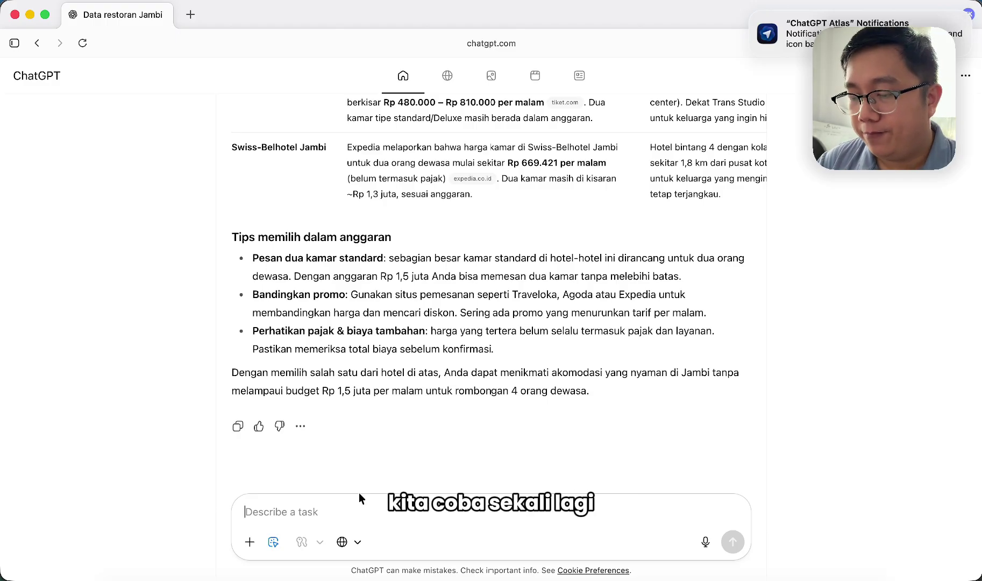
# Draft a new task beginning "Saya , istri saya dan orang tua serta mertua, ingin melakukan trip ke palembang, kota palembang"
pyautogui.write('Saya bers')
pyautogui.press('BackSpace')
pyautogui.press('BackSpace')
pyautogui.press('BackSpace')
pyautogui.press('BackSpace')
pyautogui.write(', istri saya dan ke')
pyautogui.press('BackSpace')
pyautogui.press('BackSpace')
pyautogui.write('orang tua ser')
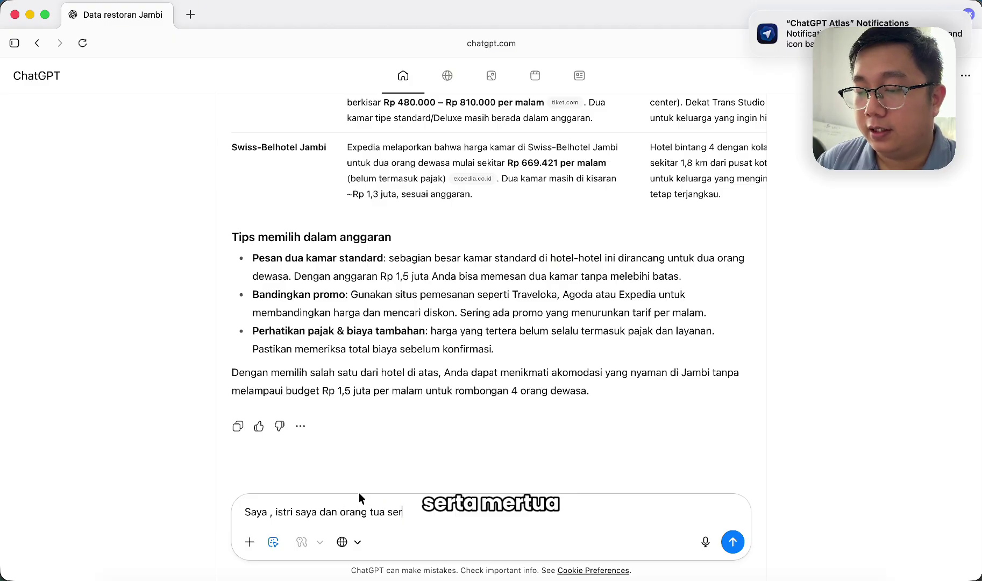
pyautogui.write('ta mertua, ingi')
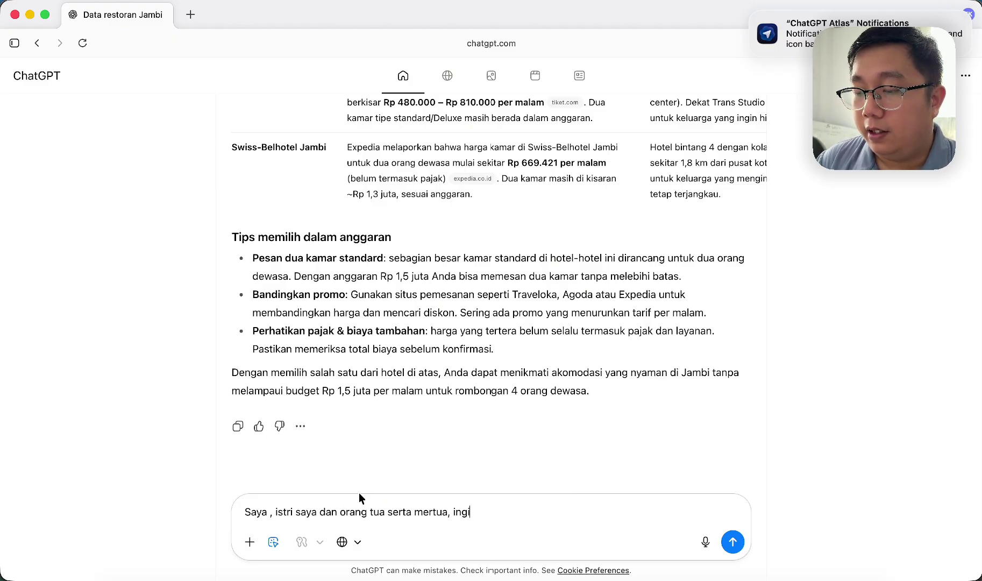
pyautogui.write('n melauukan trip ke palemb')
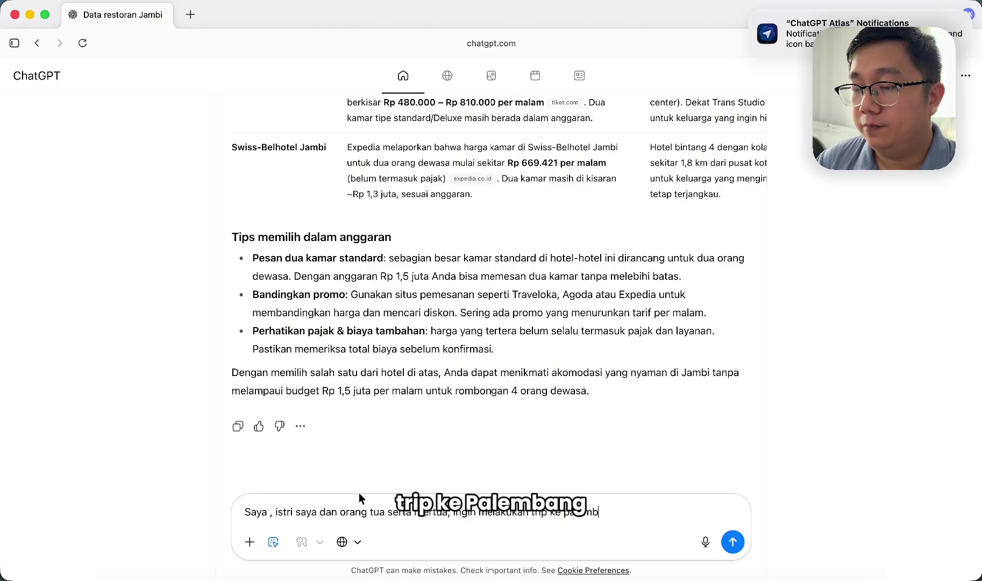
pyautogui.write('ang, kota palembang')
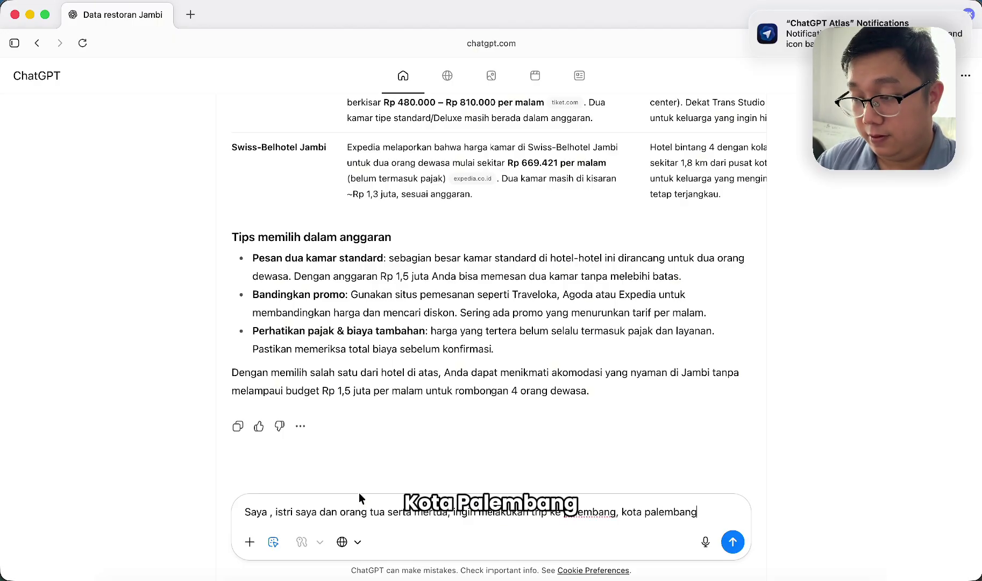
# Add a second line, "3-4 hari, bisa buatkan budget dan tempat makanan rekomendasi, non halal juga dimasukan", and send the task
pyautogui.hotkey('shift', 'Return')
pyautogui.write('3-4 h')
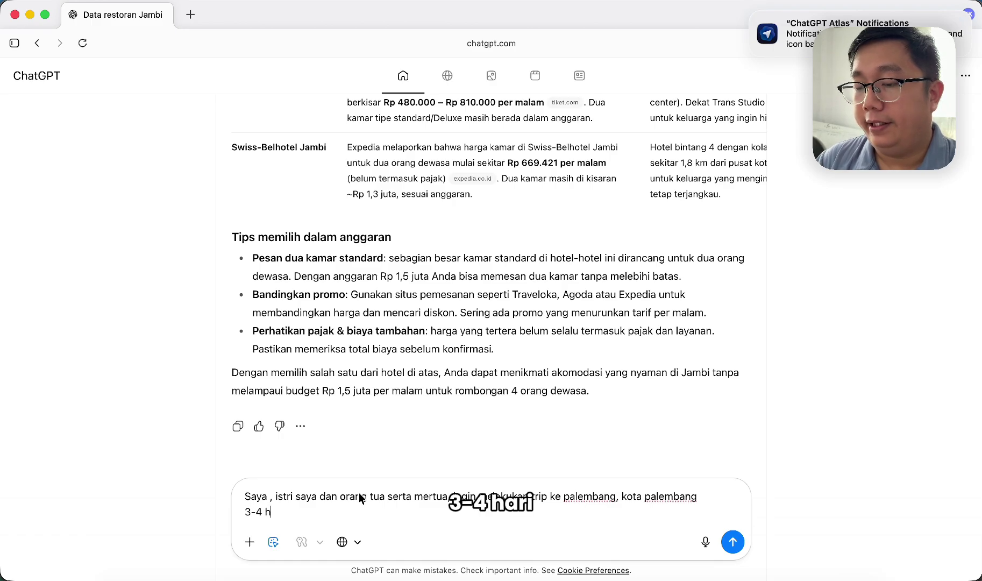
pyautogui.write('ari, bisa buatkan budge')
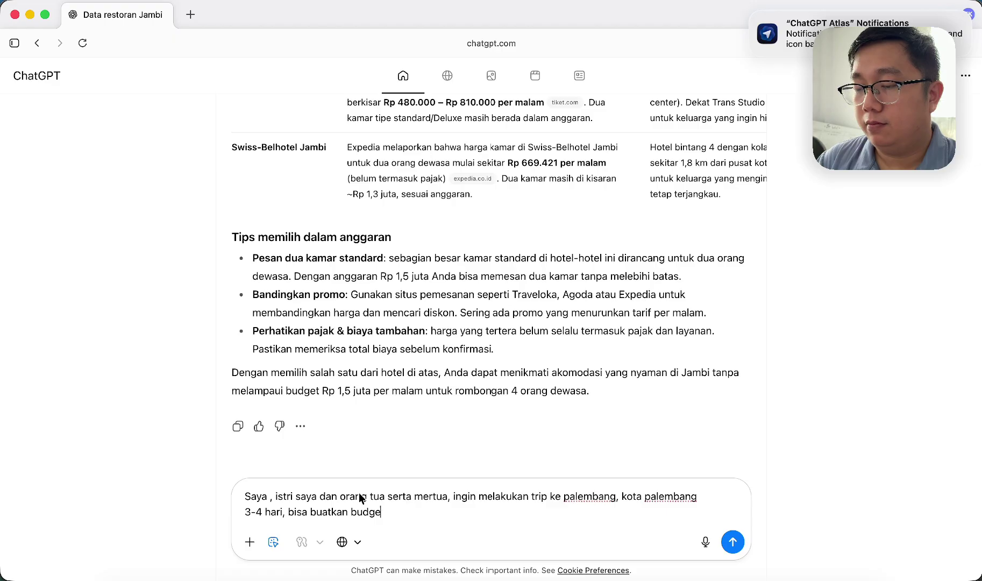
pyautogui.write('t te')
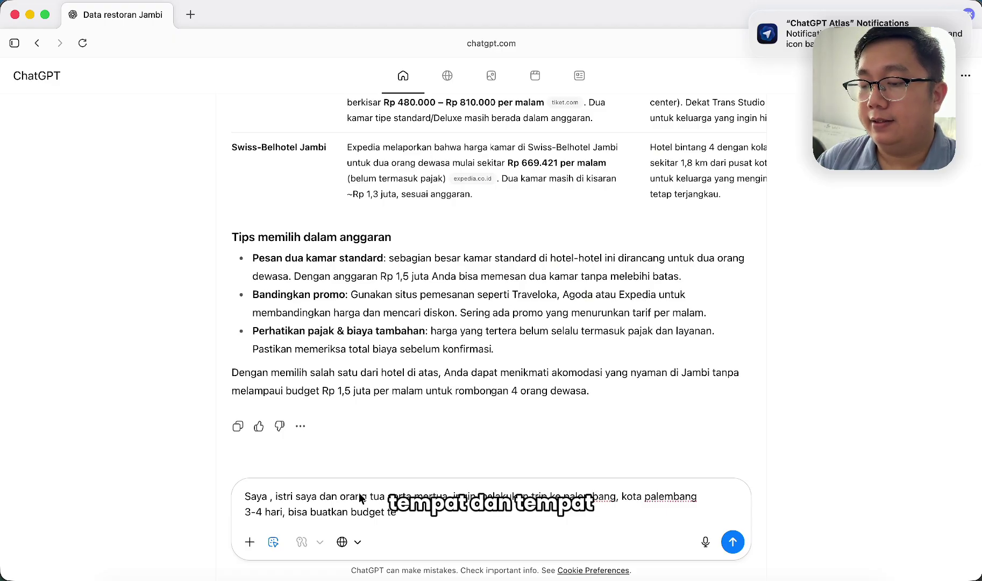
pyautogui.press('BackSpace')
pyautogui.press('BackSpace')
pyautogui.write('dan tempat makanan rek')
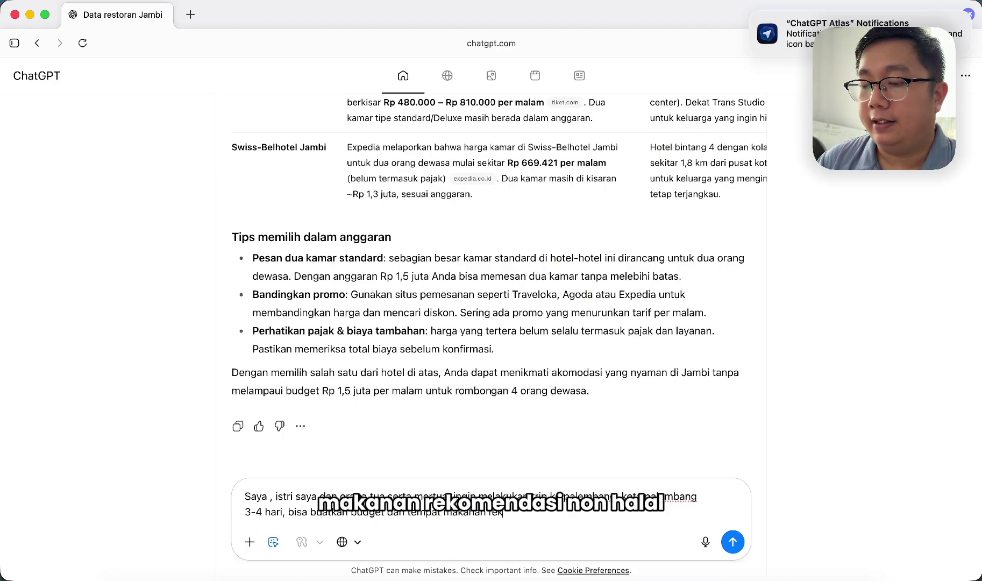
pyautogui.write('omendasi, non halana ')
pyautogui.write('jug')
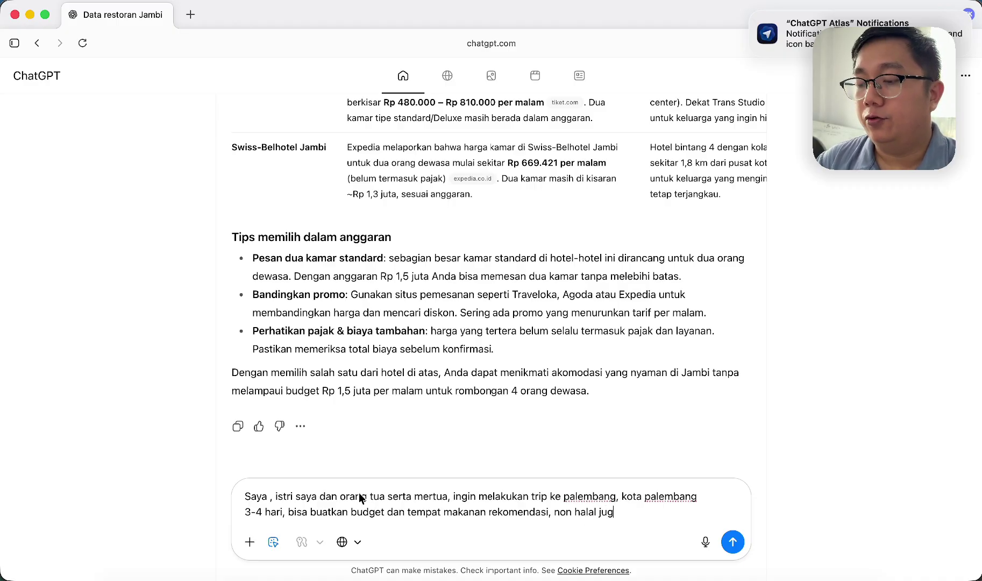
pyautogui.write('a dimasukan')
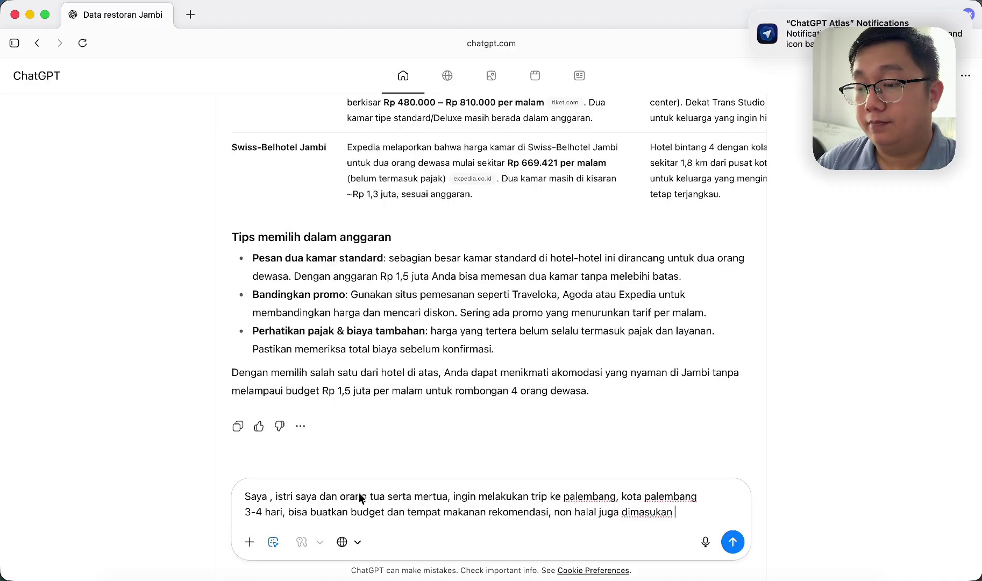
pyautogui.press('Return')
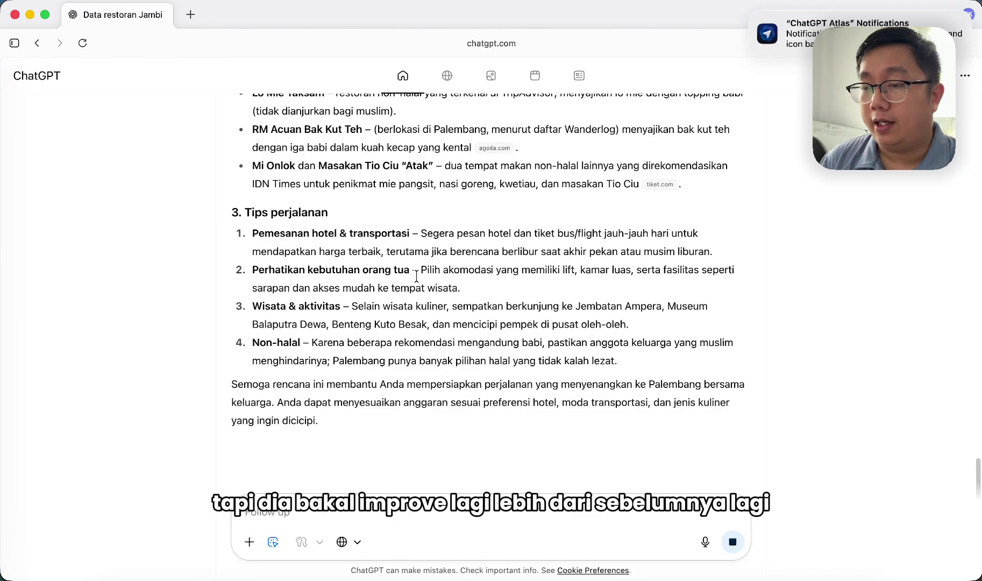
# Examine the Palembang trip budget table, covering transport, accommodation, meals, local travel, reserve funds and the estimated total
pyautogui.scroll(10, 416, 276)
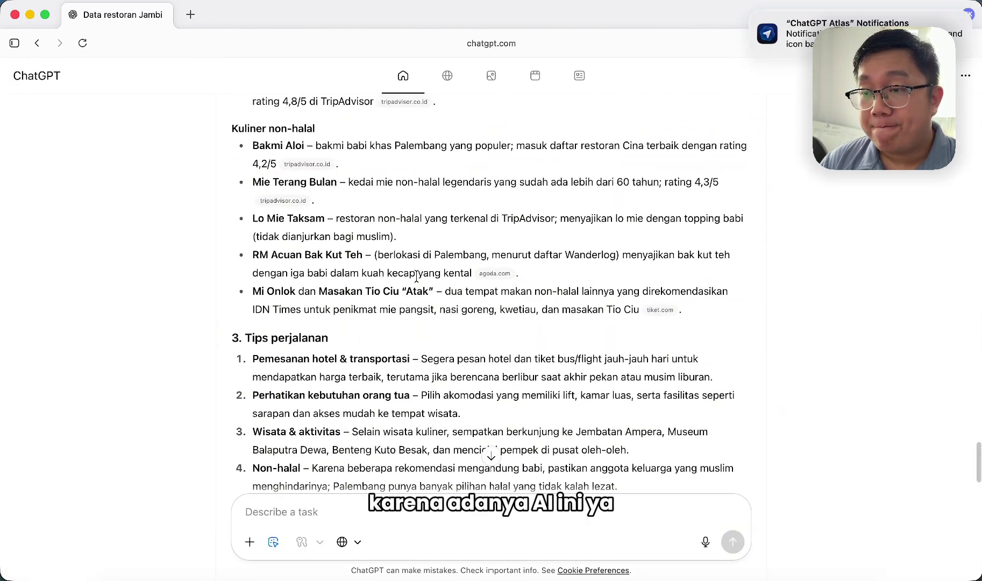
pyautogui.scroll(12, 416, 276)
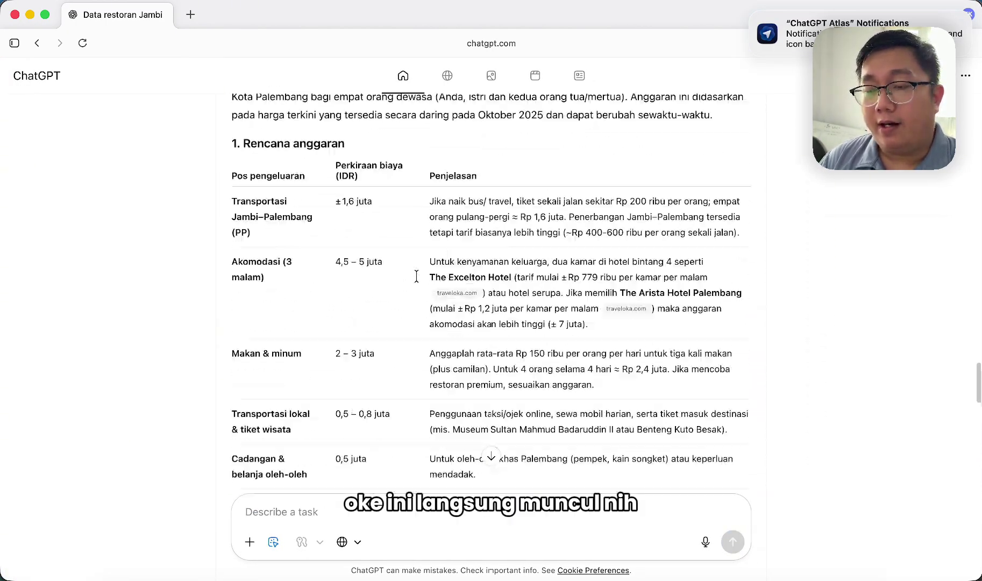
pyautogui.scroll(-7, 416, 277)
pyautogui.scroll(3, 416, 277)
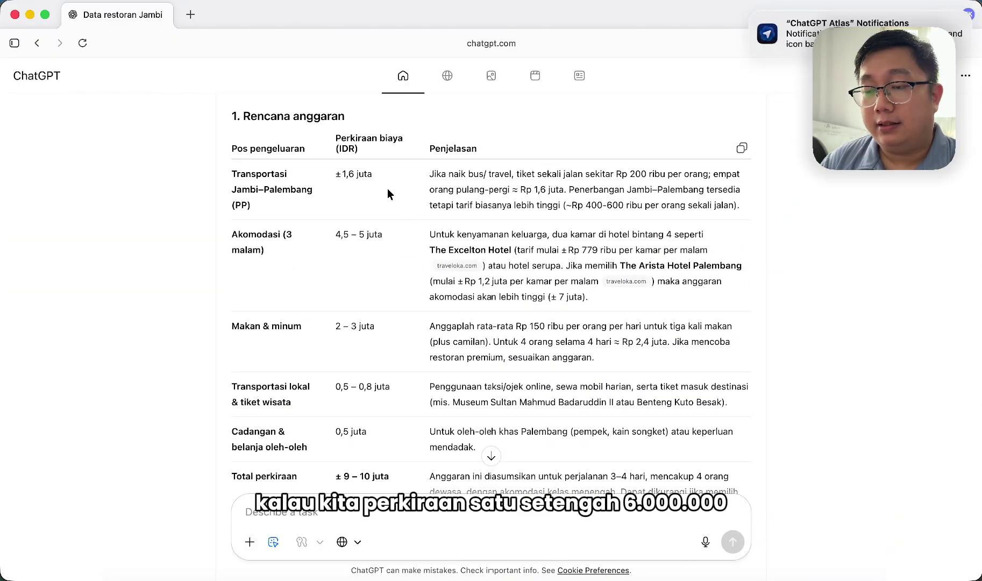
pyautogui.scroll(-5, 371, 219)
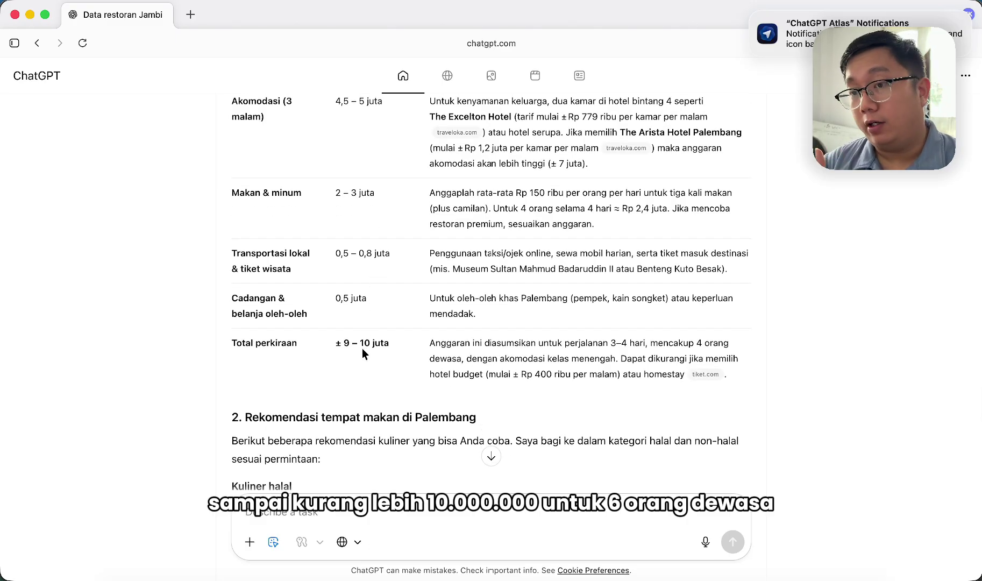
pyautogui.scroll(4, 362, 349)
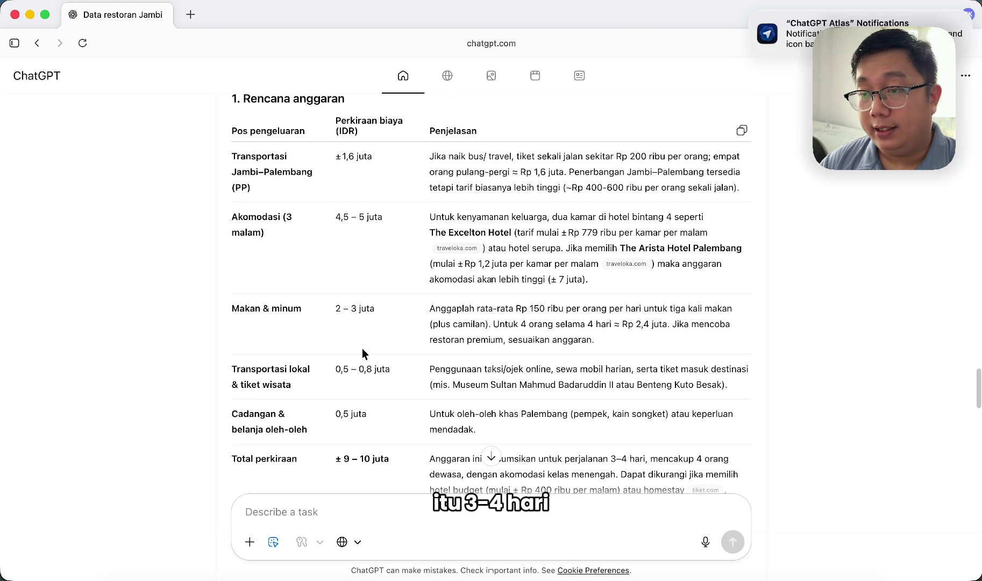
pyautogui.scroll(-4, 358, 248)
pyautogui.scroll(2, 503, 237)
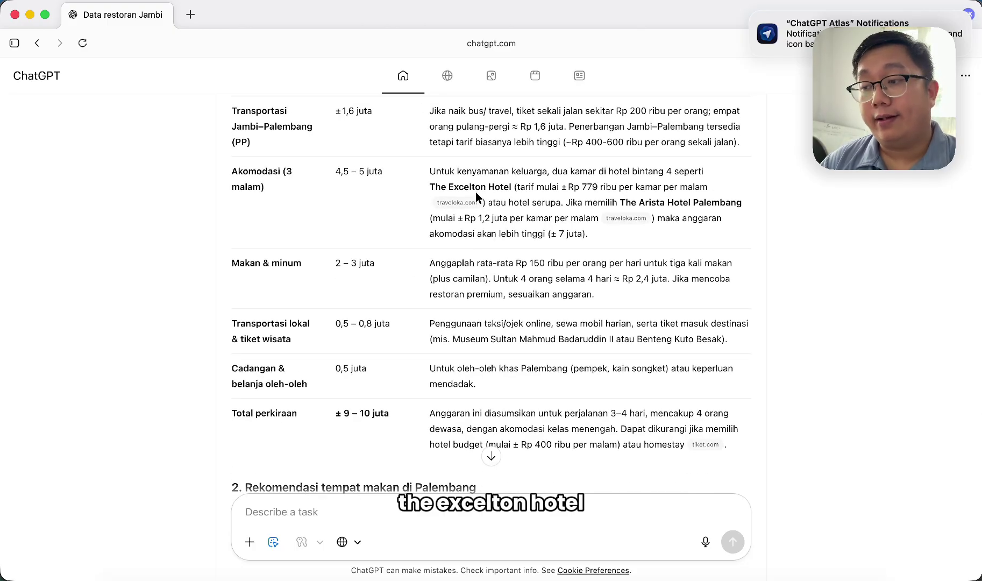
pyautogui.scroll(-5, 545, 381)
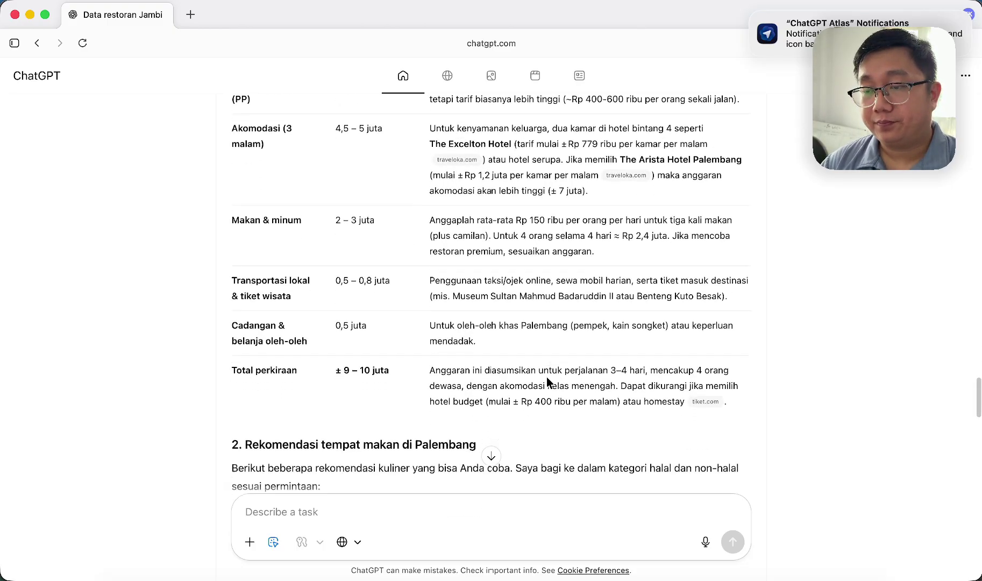
pyautogui.scroll(5, 539, 397)
pyautogui.scroll(-4, 540, 397)
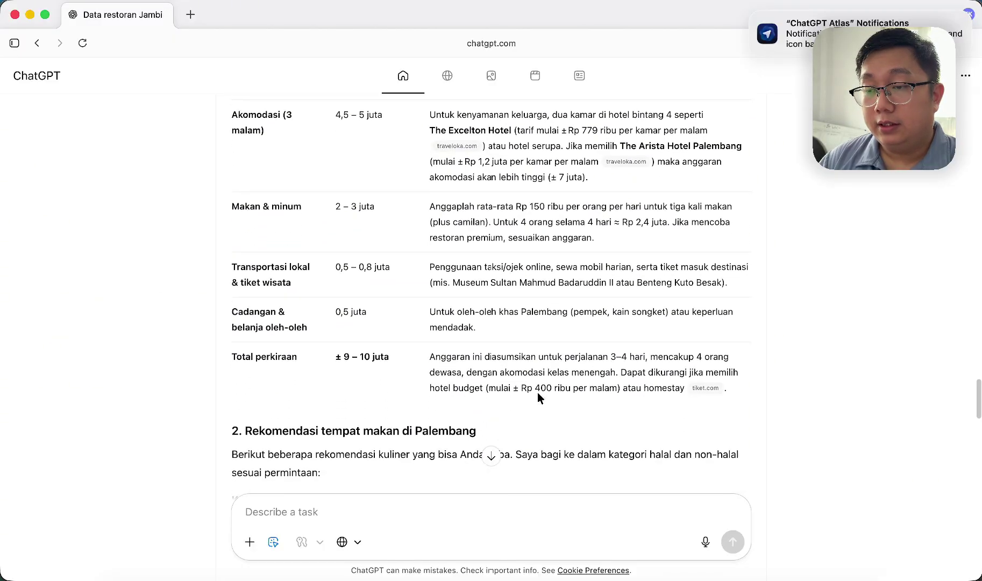
# Review the halal and non-halal restaurant recommendations for Palembang and the travel tips through to the closing note
pyautogui.scroll(-5, 539, 397)
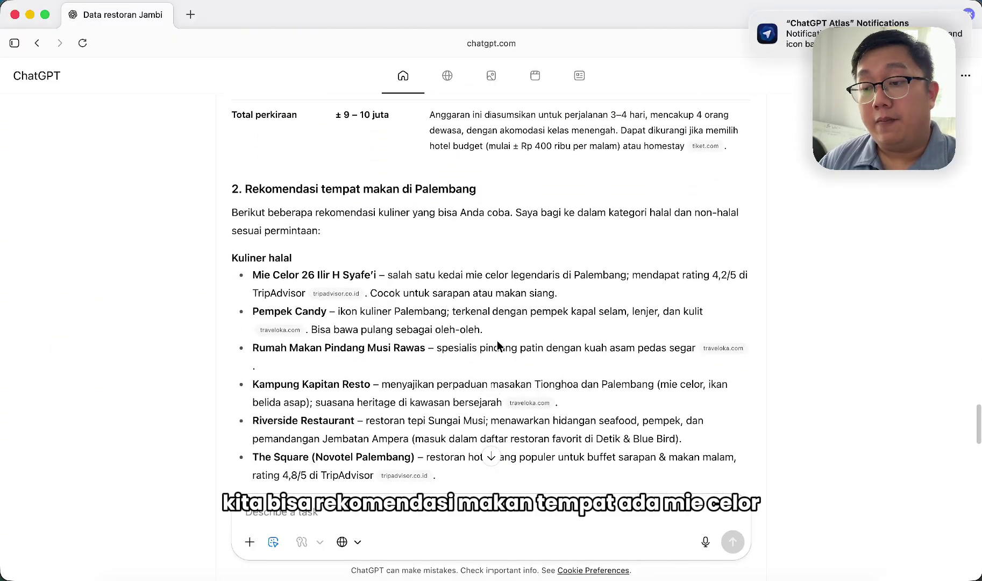
pyautogui.scroll(-4, 467, 363)
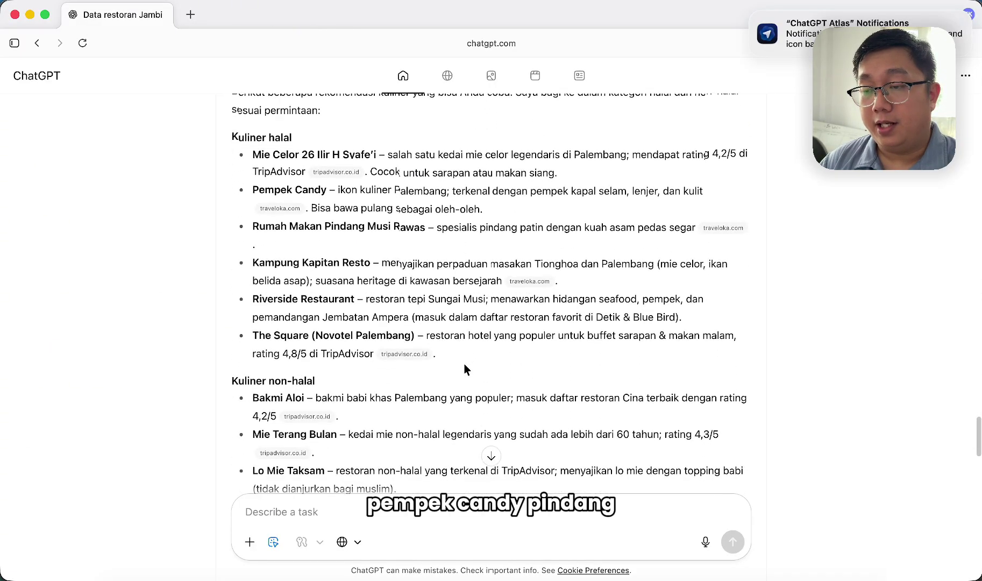
pyautogui.scroll(-5, 464, 363)
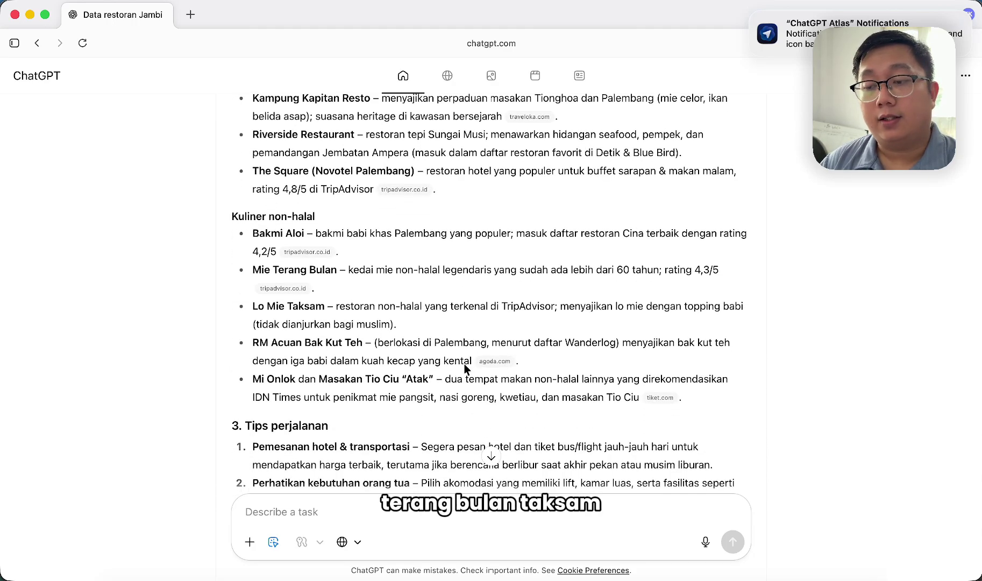
pyautogui.scroll(-2, 464, 363)
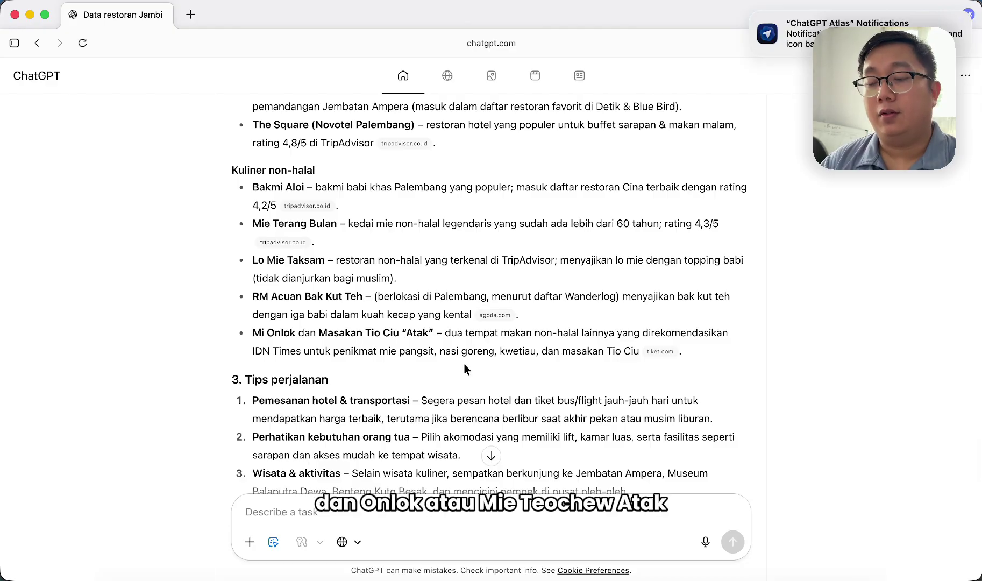
pyautogui.scroll(-5, 464, 364)
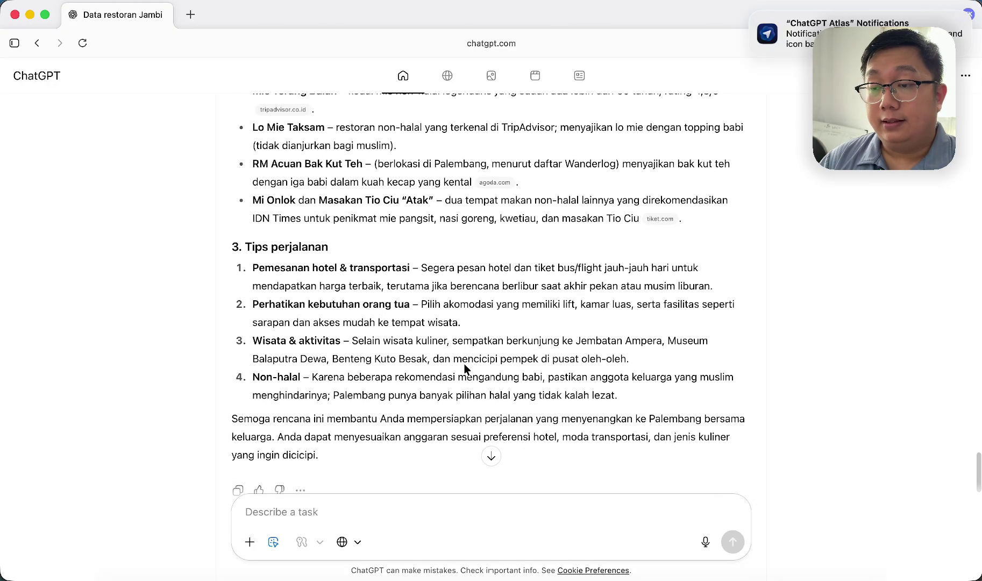
# Replace the Jambi chat with a new tab and send the suggested Agent mode task "Build POS Flutter module"
pyautogui.scroll(-1, 465, 369)
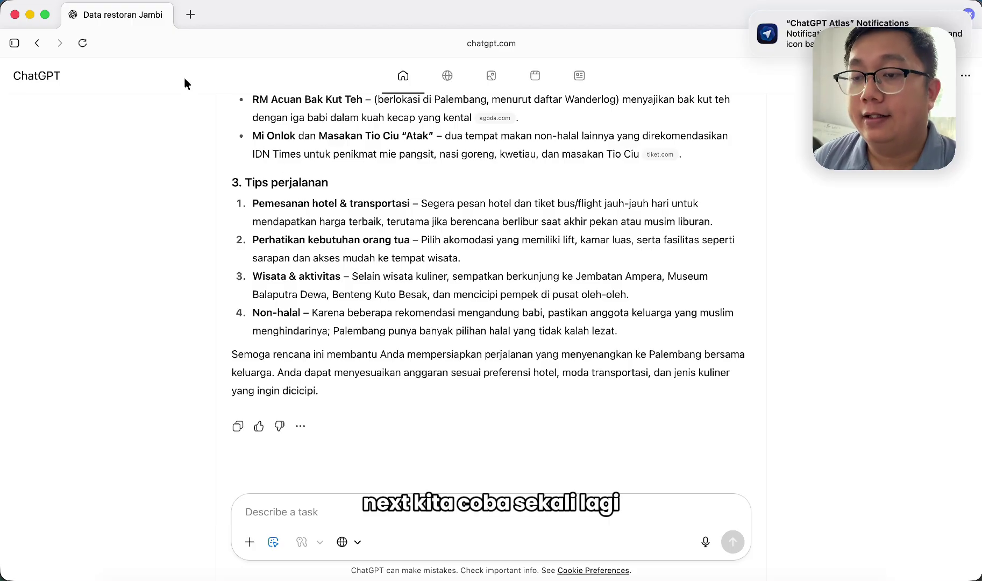
pyautogui.click(191, 16)
pyautogui.click(163, 16)
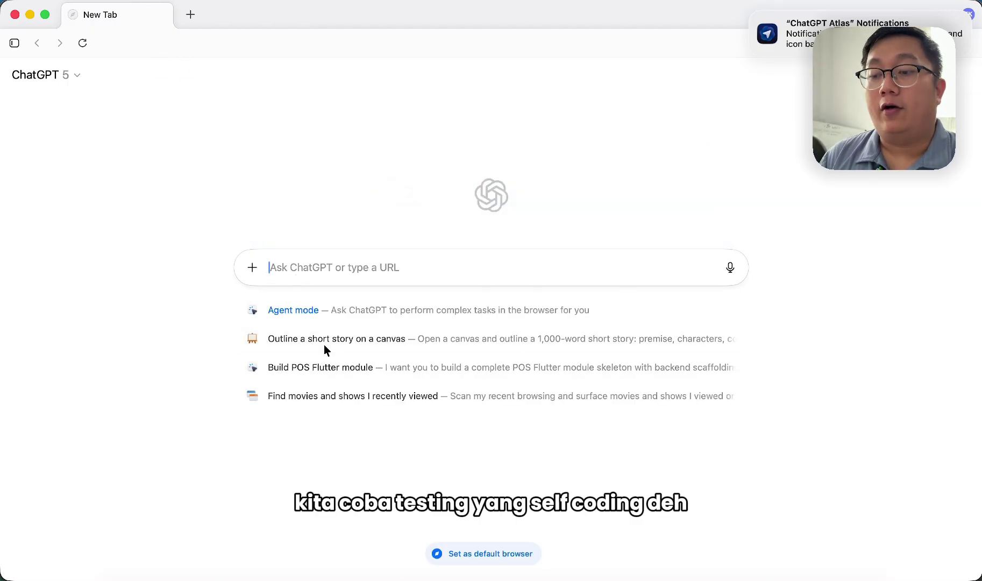
pyautogui.moveTo(318, 367)
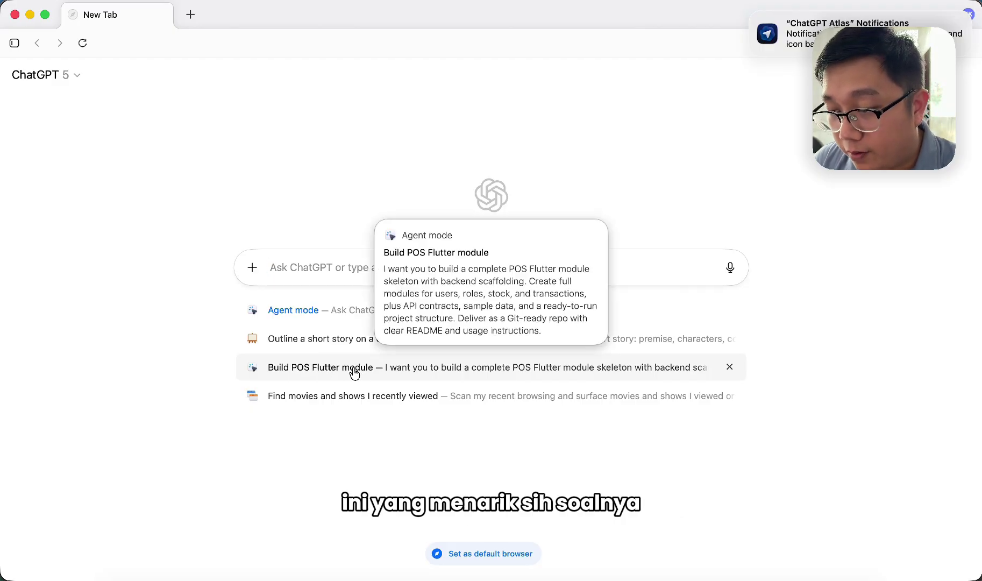
pyautogui.click(354, 372)
pyautogui.click(534, 317)
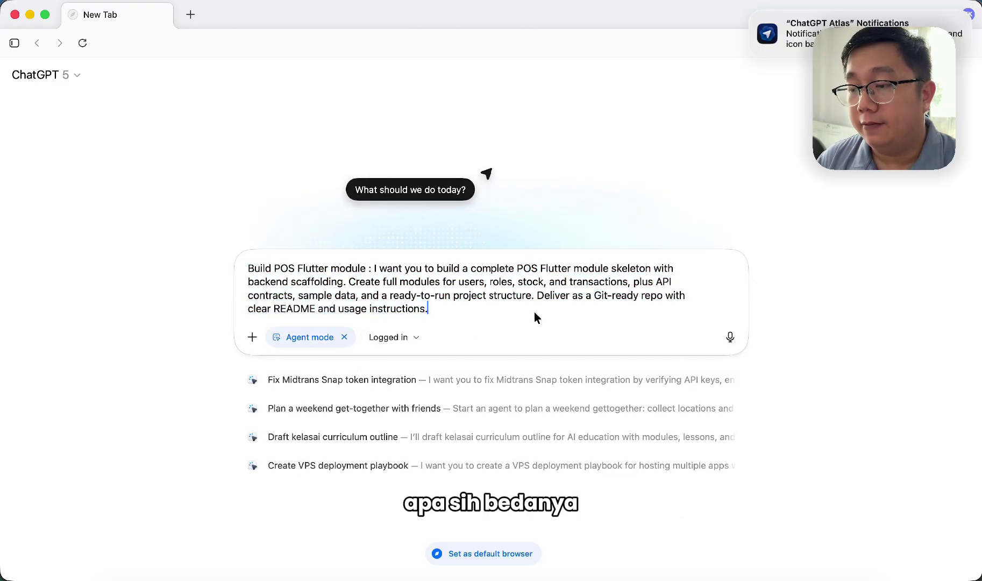
pyautogui.press('Return')
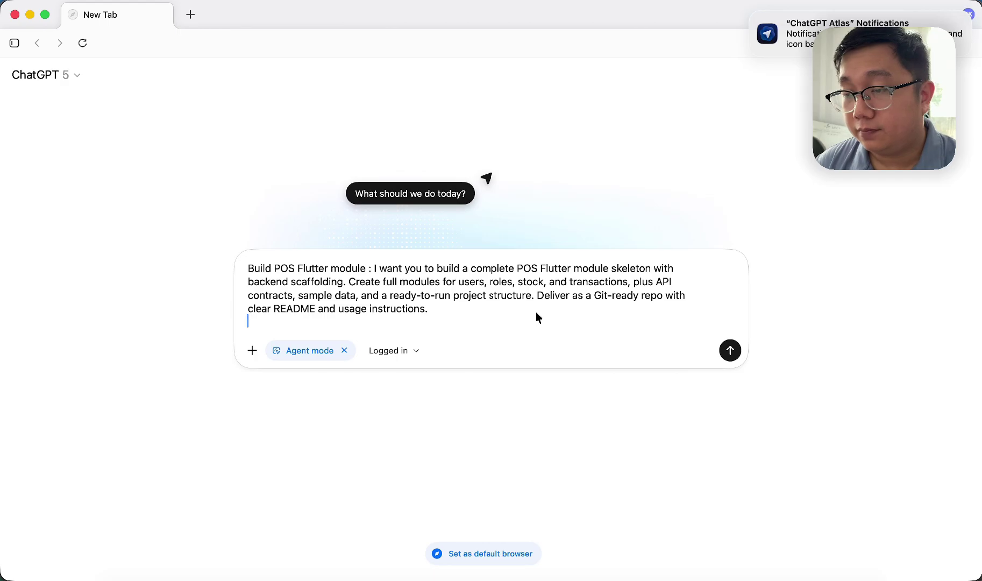
pyautogui.click(730, 351)
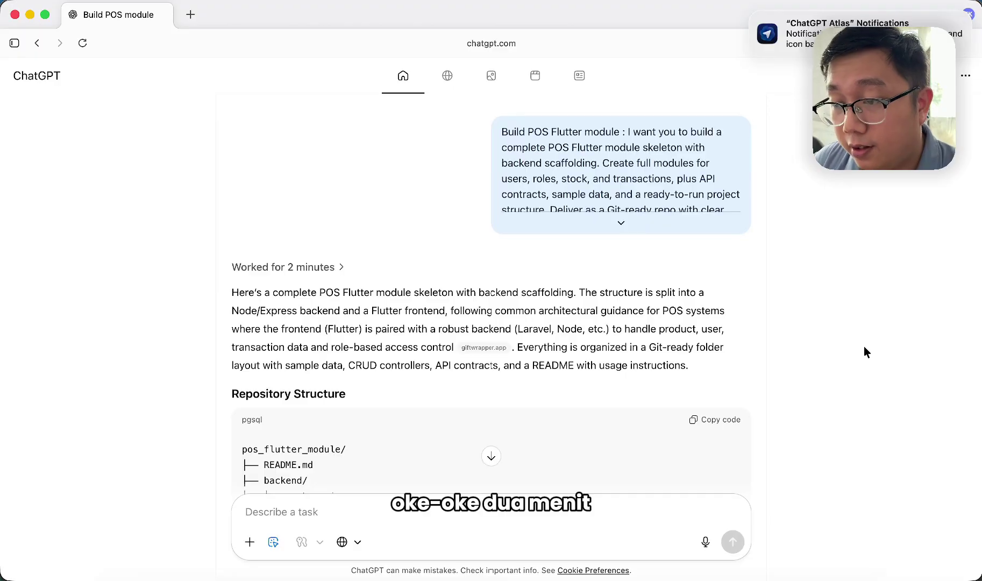
# Examine the POS module's repository structure, from the backend controllers, models and routes to the Flutter frontend files
pyautogui.scroll(-3, 638, 359)
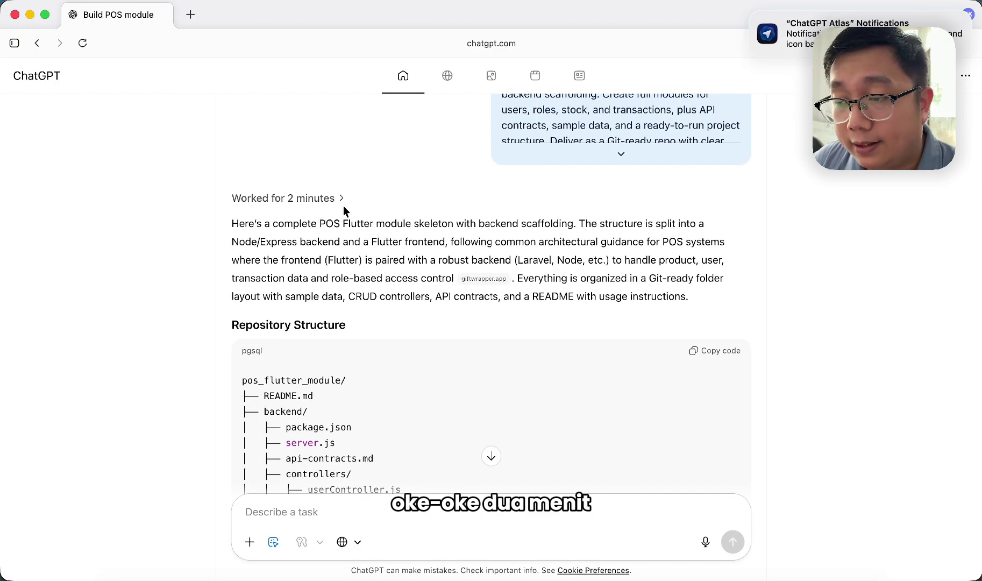
pyautogui.scroll(-5, 360, 287)
pyautogui.scroll(-4, 360, 294)
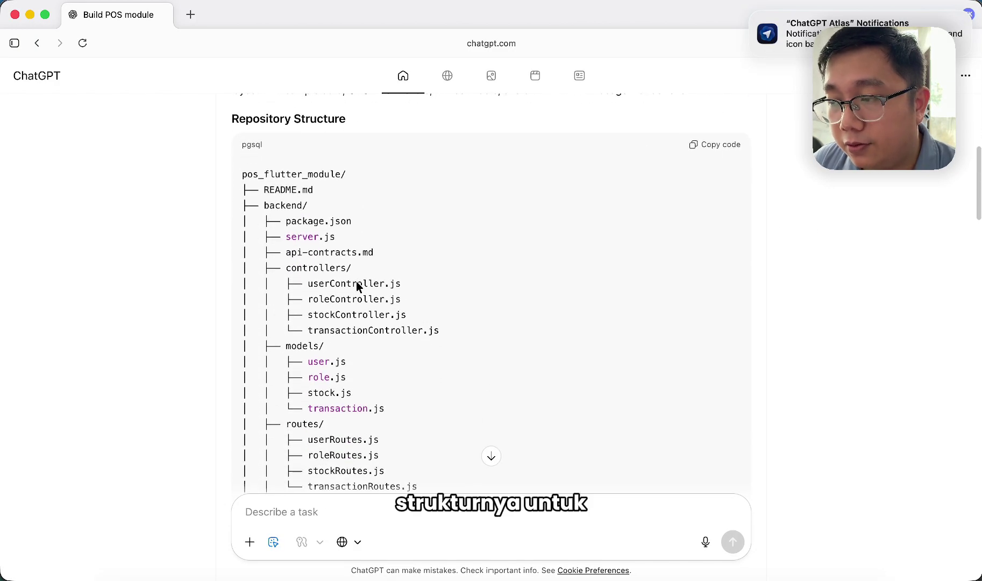
pyautogui.scroll(-18, 359, 289)
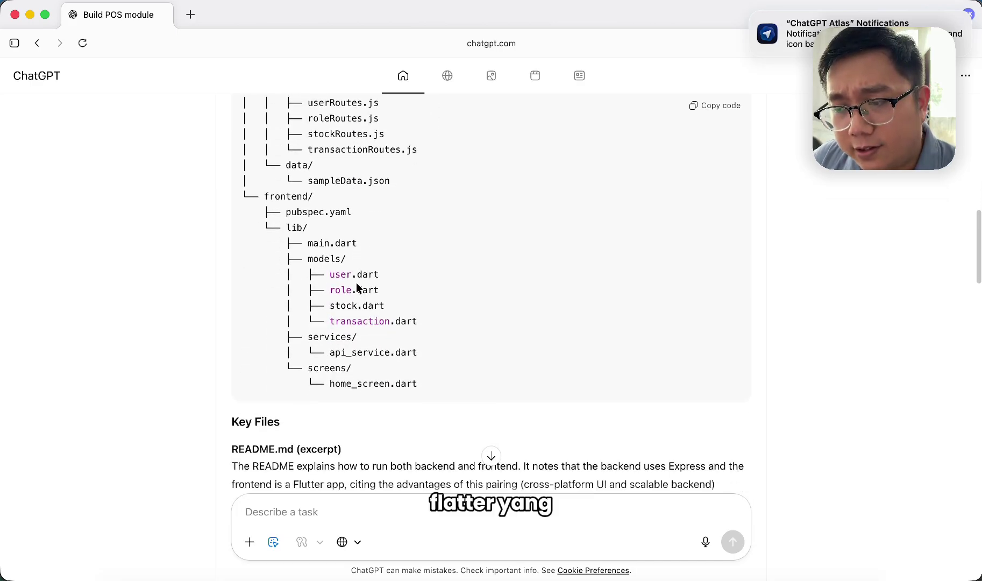
pyautogui.scroll(-2, 359, 289)
pyautogui.scroll(-9, 339, 219)
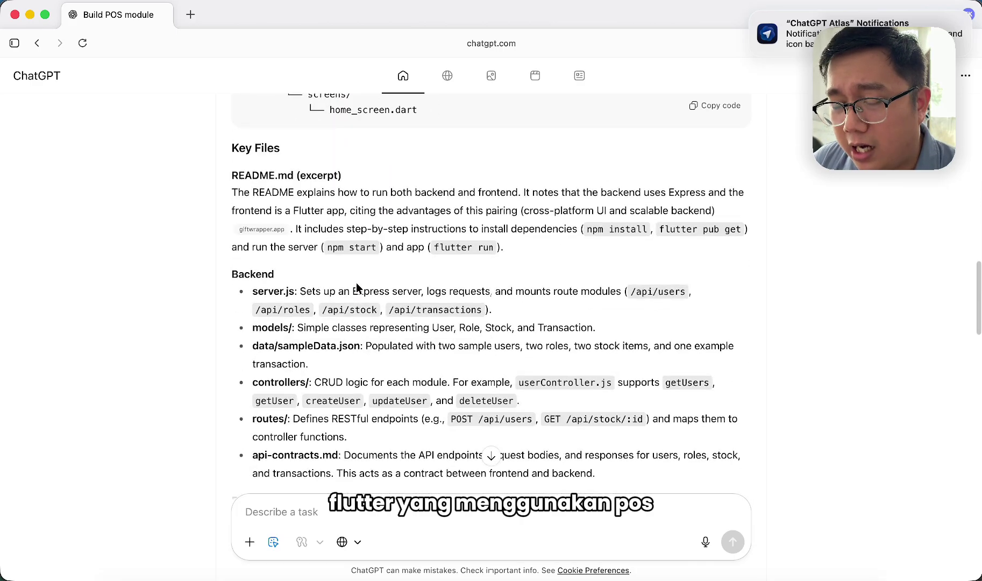
# Read the backend and frontend key file descriptions, the usage instructions and the notes on extending the module
pyautogui.scroll(-3, 359, 228)
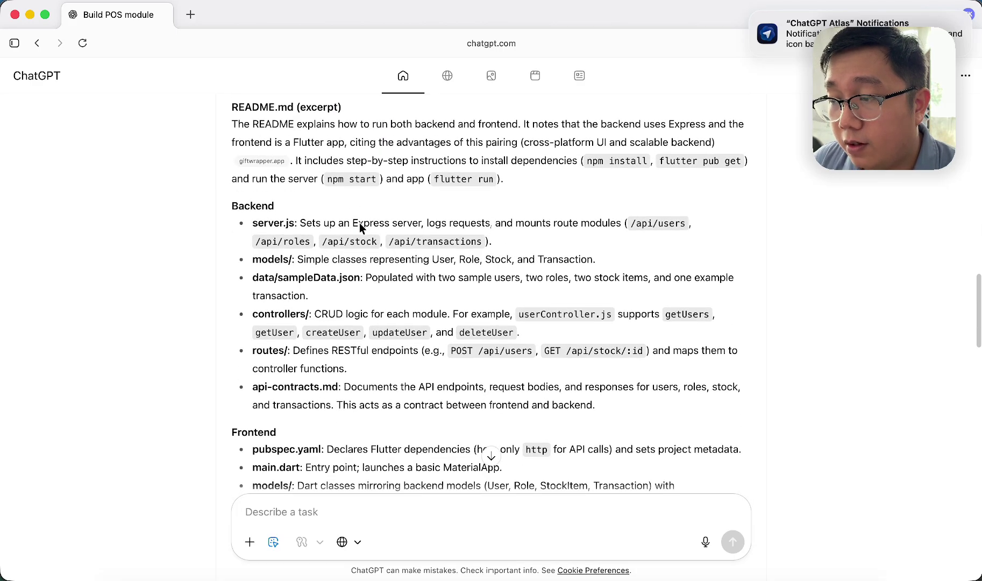
pyautogui.scroll(-3, 359, 228)
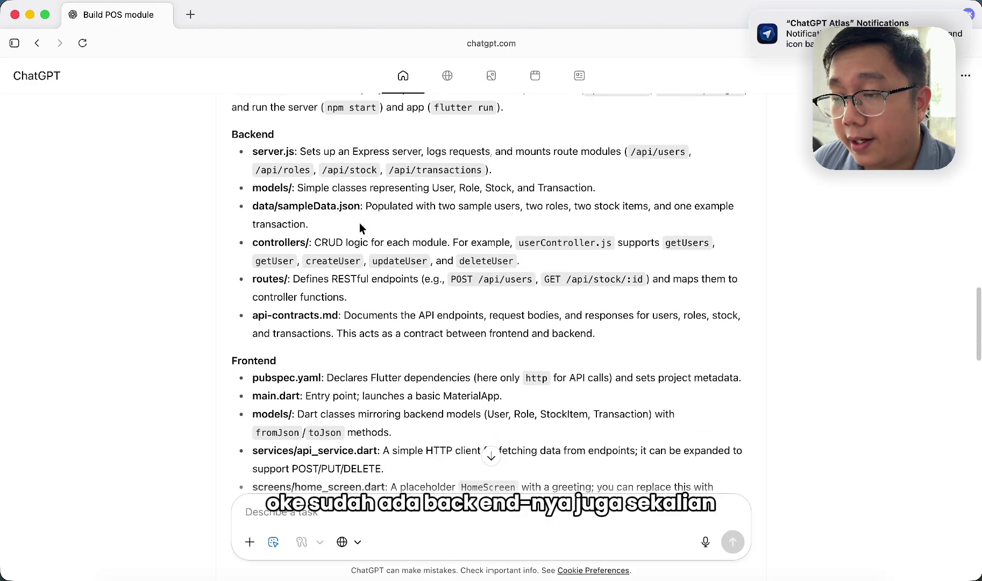
pyautogui.scroll(-4, 378, 263)
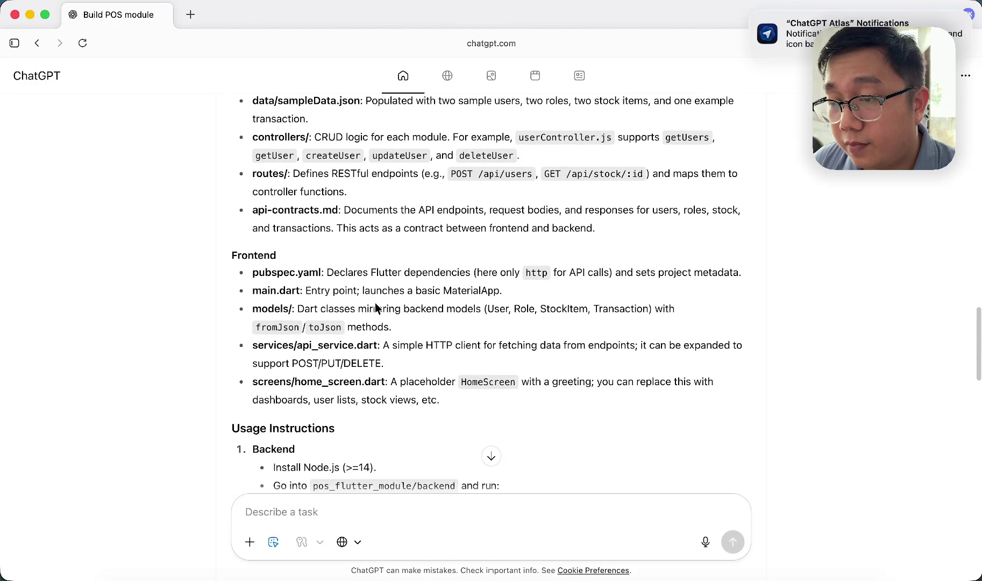
pyautogui.scroll(-10, 379, 263)
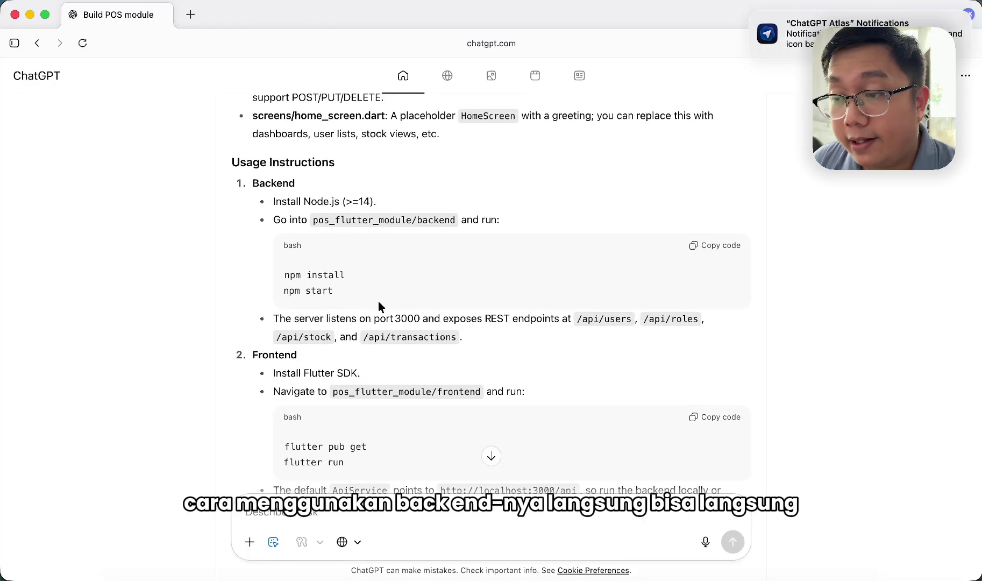
pyautogui.scroll(-1, 383, 312)
pyautogui.scroll(-5, 381, 296)
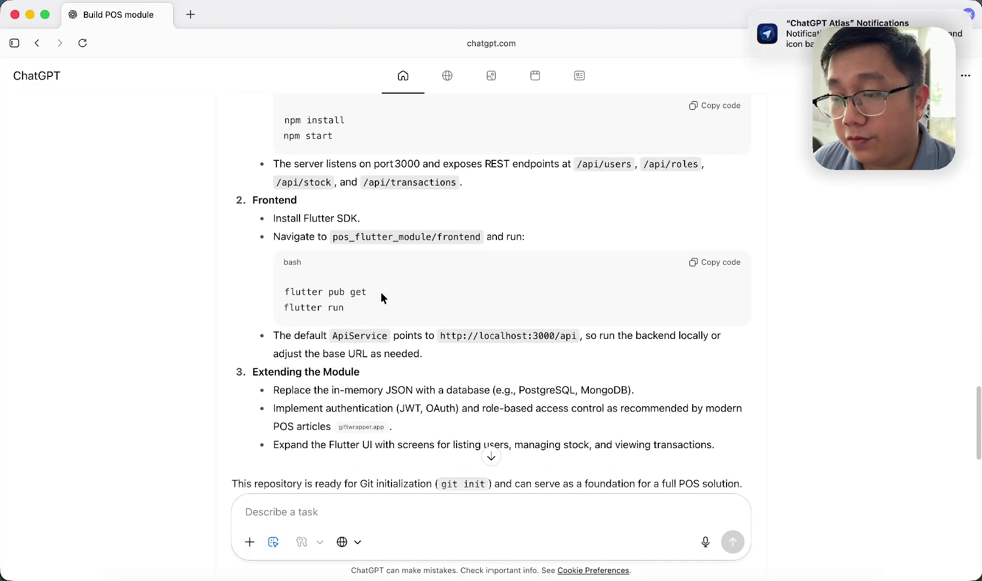
pyautogui.scroll(-8, 371, 310)
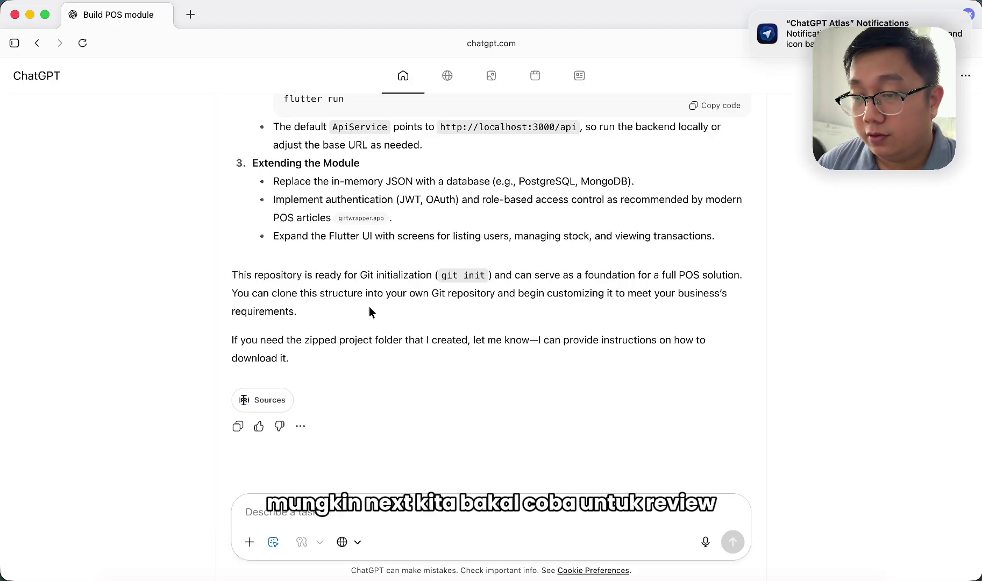
pyautogui.scroll(1, 369, 312)
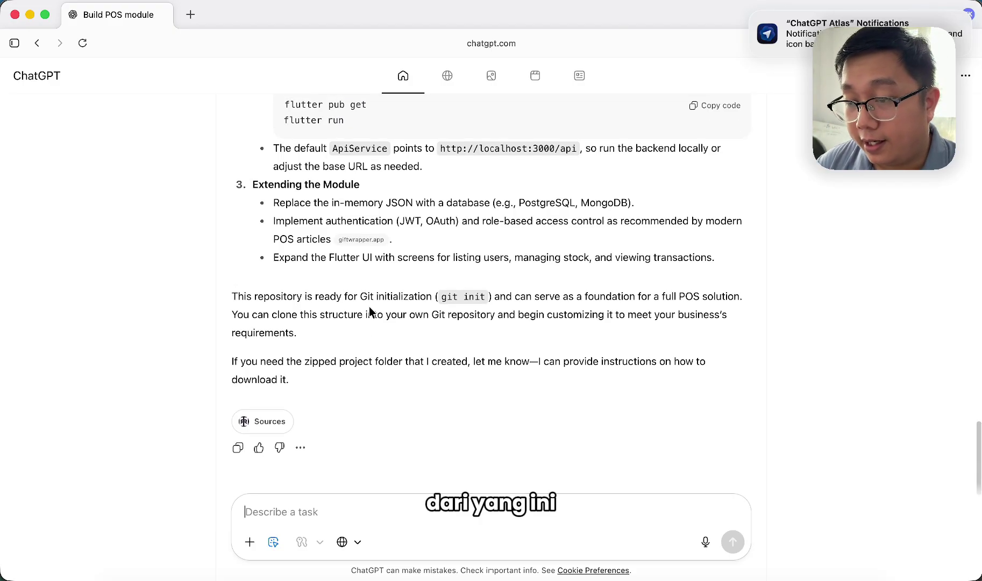
# View the sources cited for the POS module answer and close the citations
pyautogui.click(261, 421)
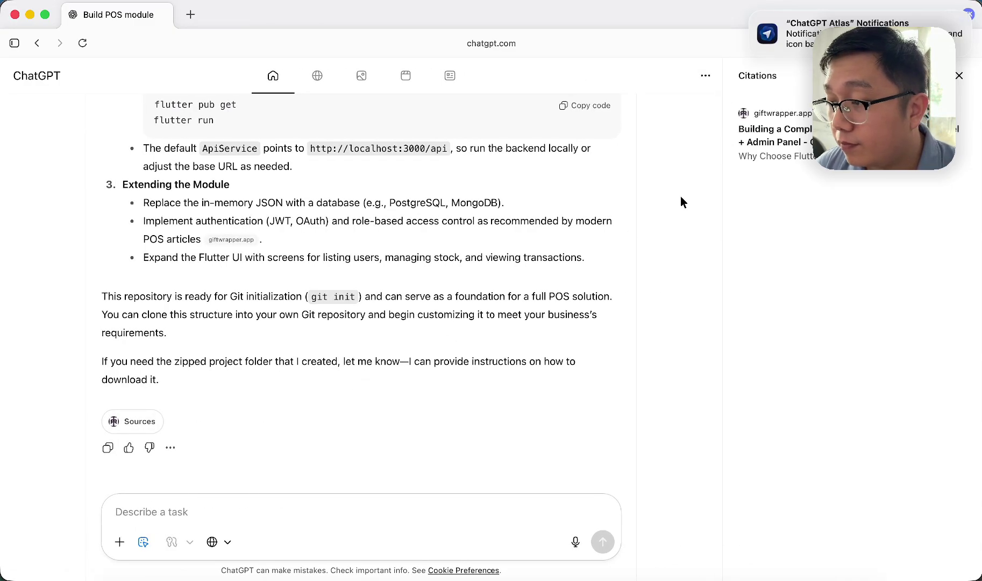
pyautogui.scroll(1, 546, 280)
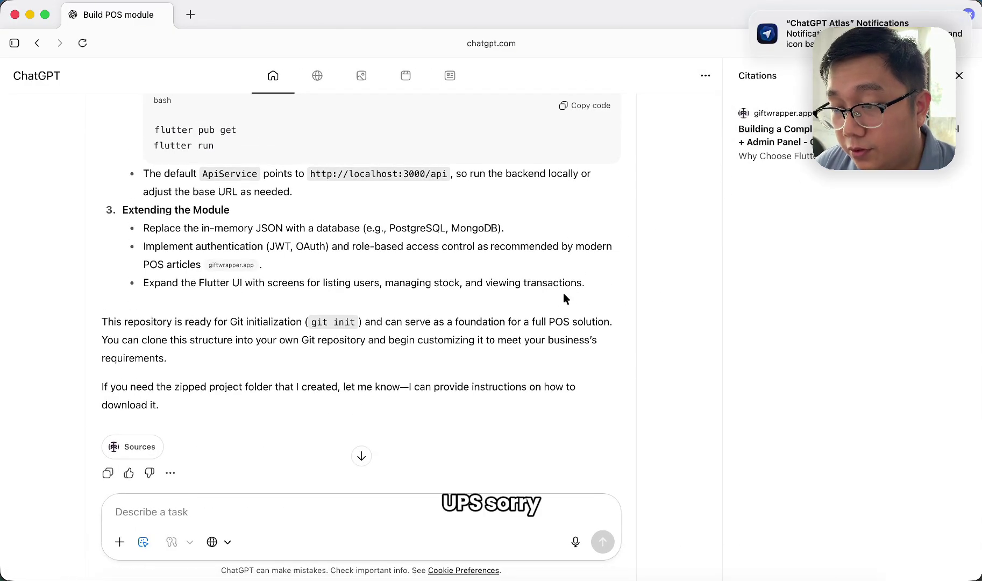
pyautogui.scroll(1, 550, 296)
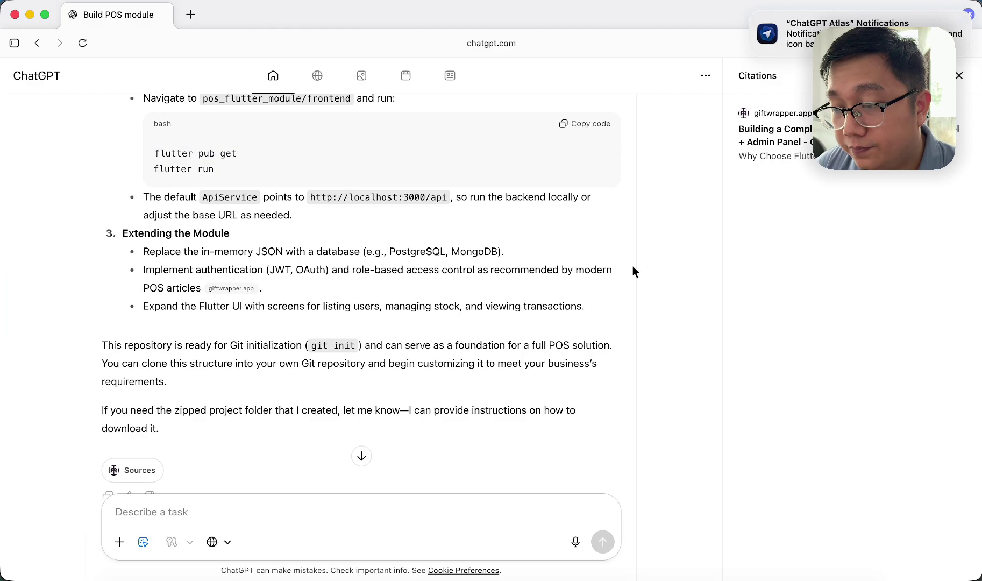
pyautogui.click(959, 75)
# Send the follow-up "bisakah kasih saya file .zip nya ?" in the POS module chat
pyautogui.scroll(20, 724, 199)
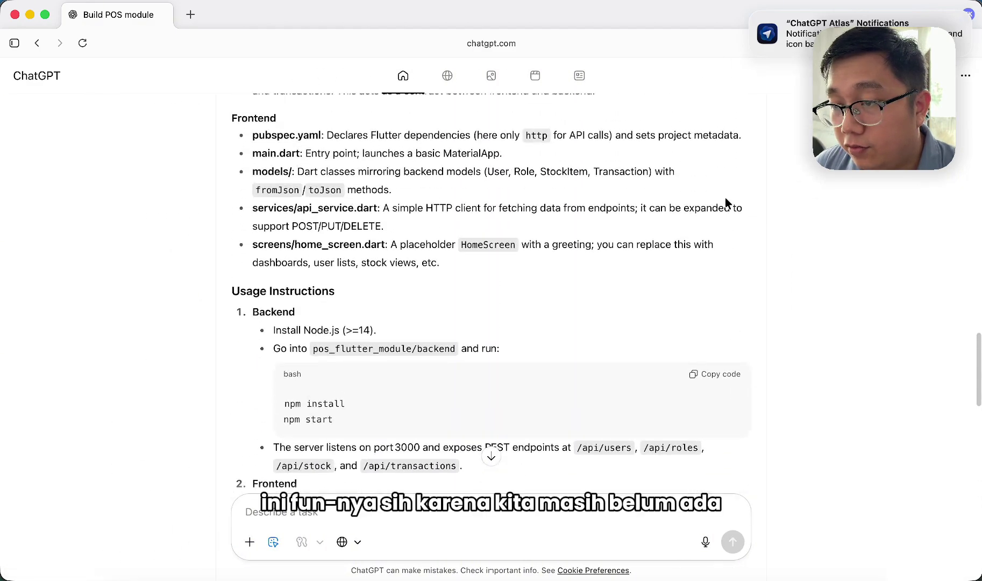
pyautogui.scroll(3, 723, 199)
pyautogui.scroll(-20, 636, 355)
pyautogui.click(347, 500)
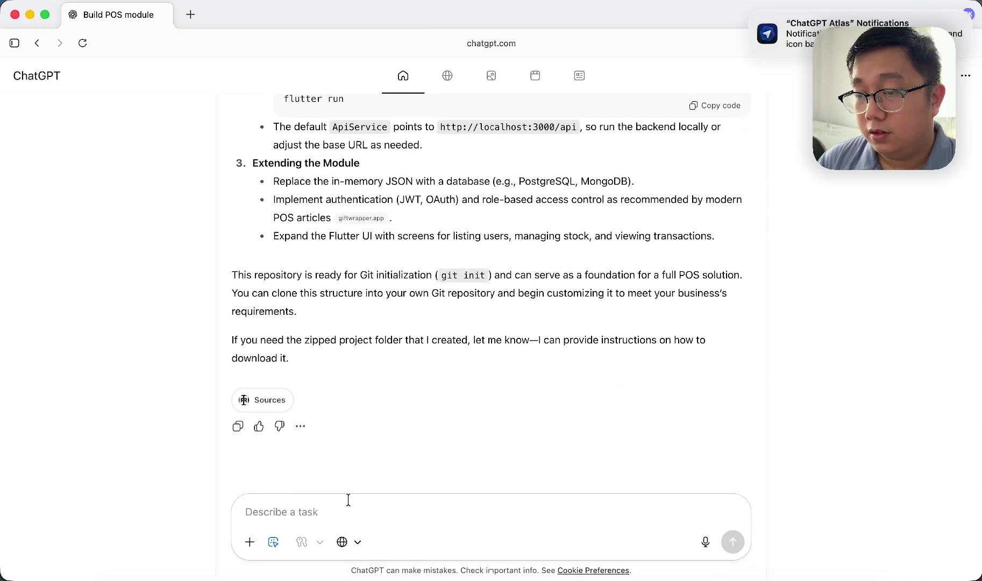
pyautogui.write('bisak')
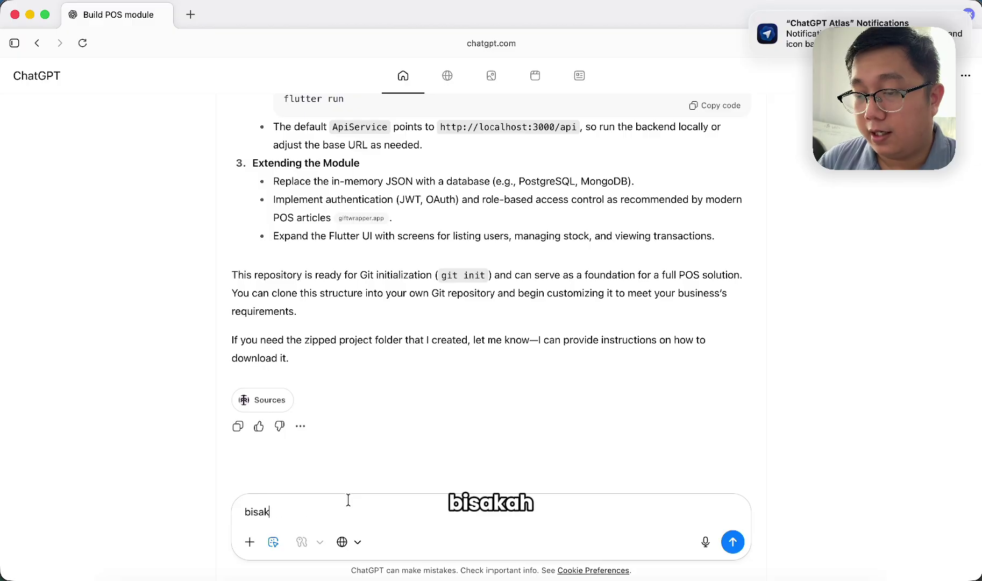
pyautogui.write('ah kasih sa')
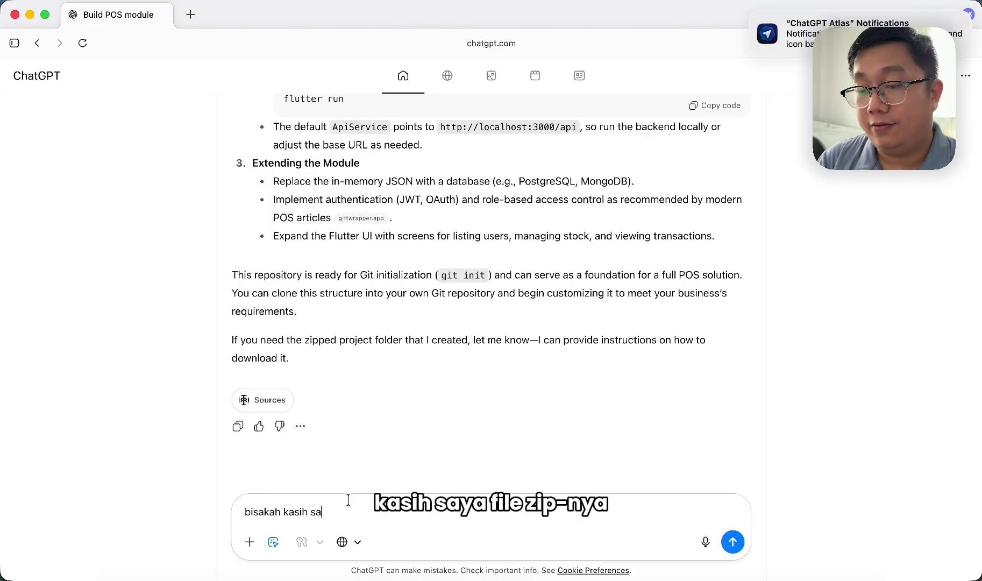
pyautogui.write('ya file .zop')
pyautogui.press('BackSpace')
pyautogui.press('BackSpace')
pyautogui.write('ip')
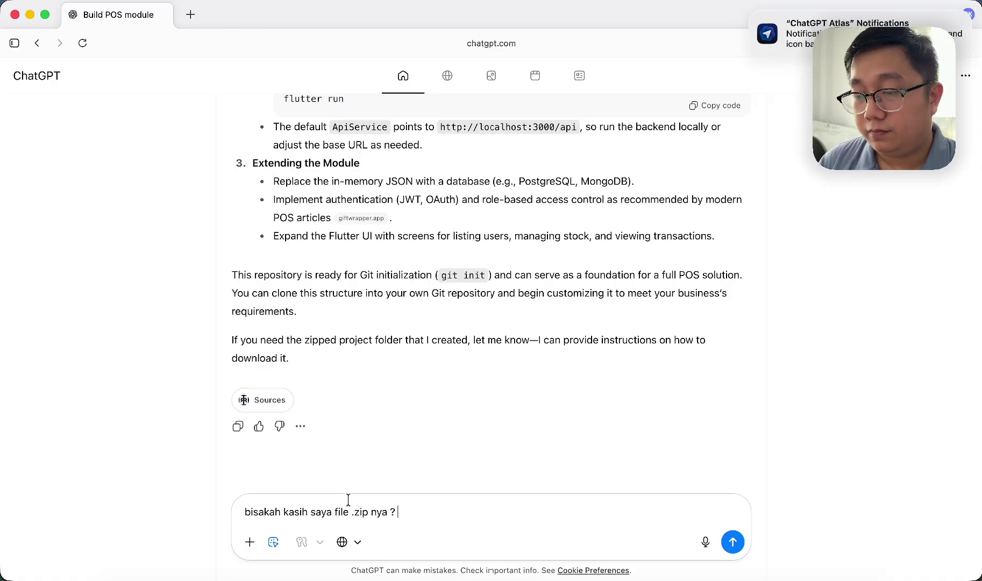
pyautogui.press('Return')
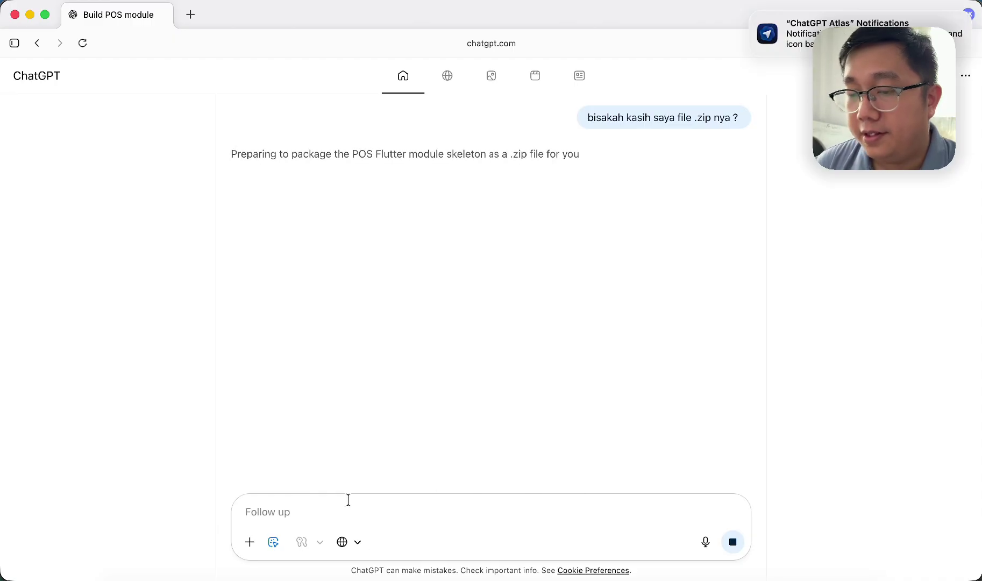
# Review the POS module answer again from the repository structure through to the reply about the .zip file
pyautogui.scroll(10, 373, 296)
pyautogui.scroll(10, 374, 296)
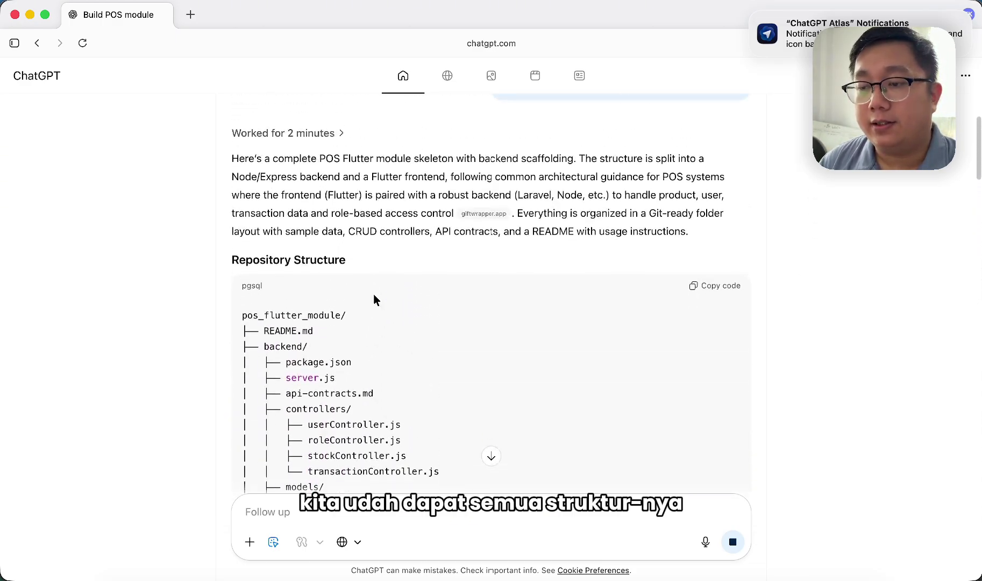
pyautogui.scroll(-15, 373, 295)
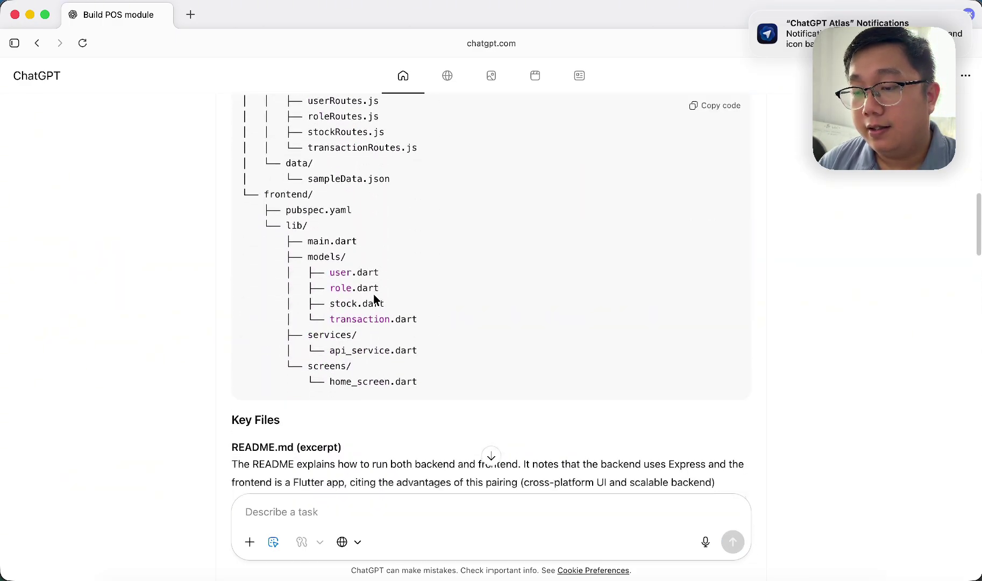
pyautogui.scroll(-10, 375, 299)
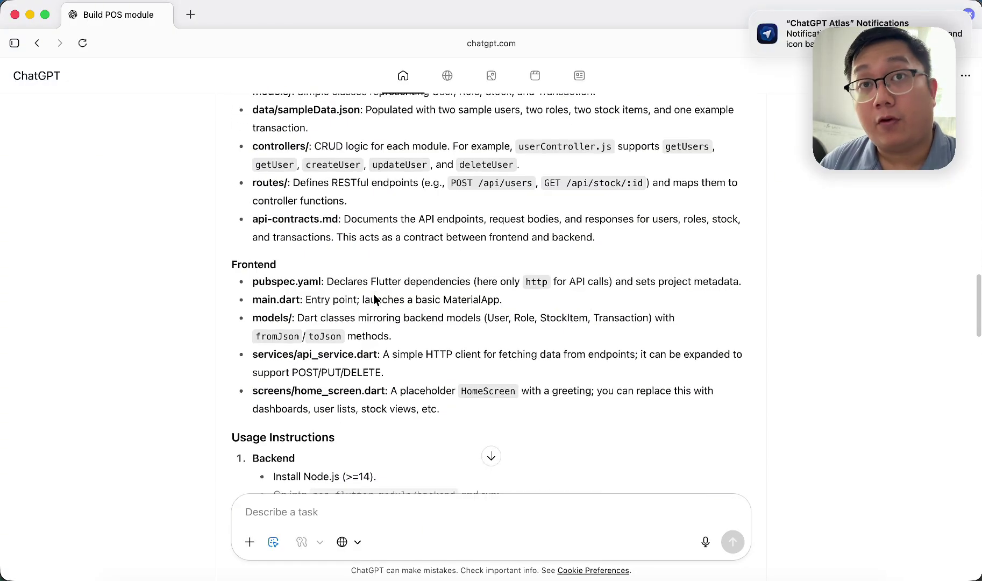
pyautogui.scroll(-2, 374, 300)
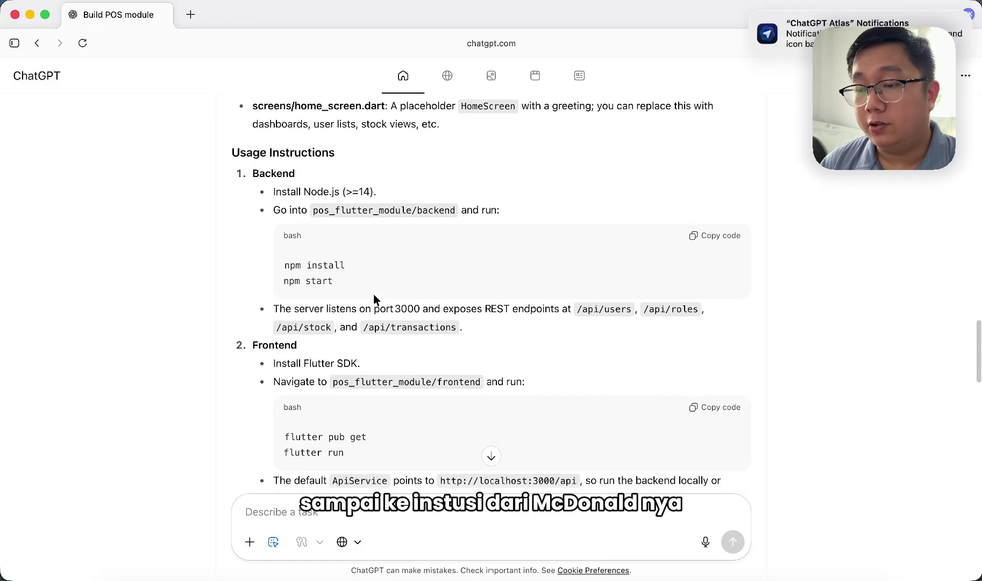
pyautogui.scroll(-12, 374, 299)
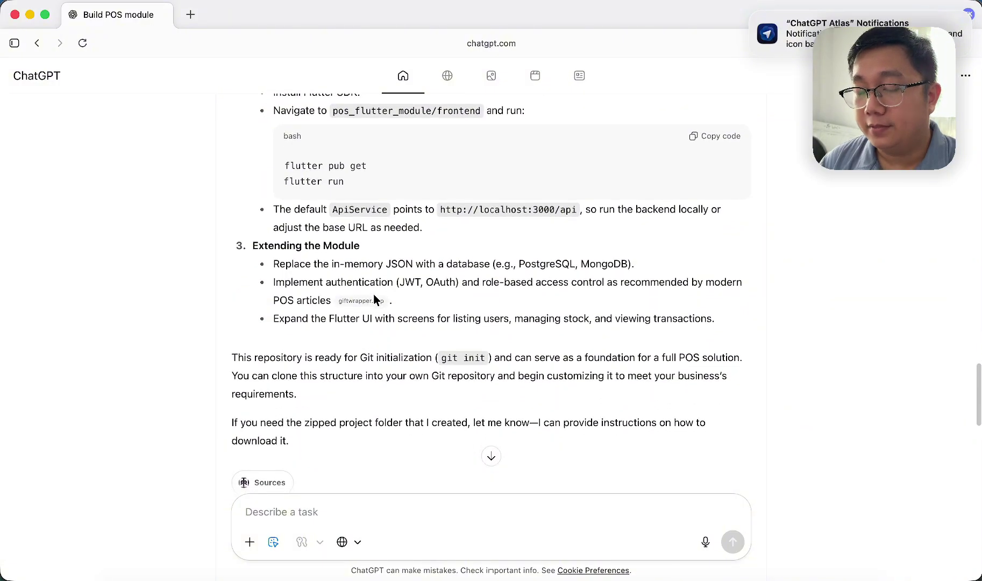
pyautogui.scroll(-15, 394, 423)
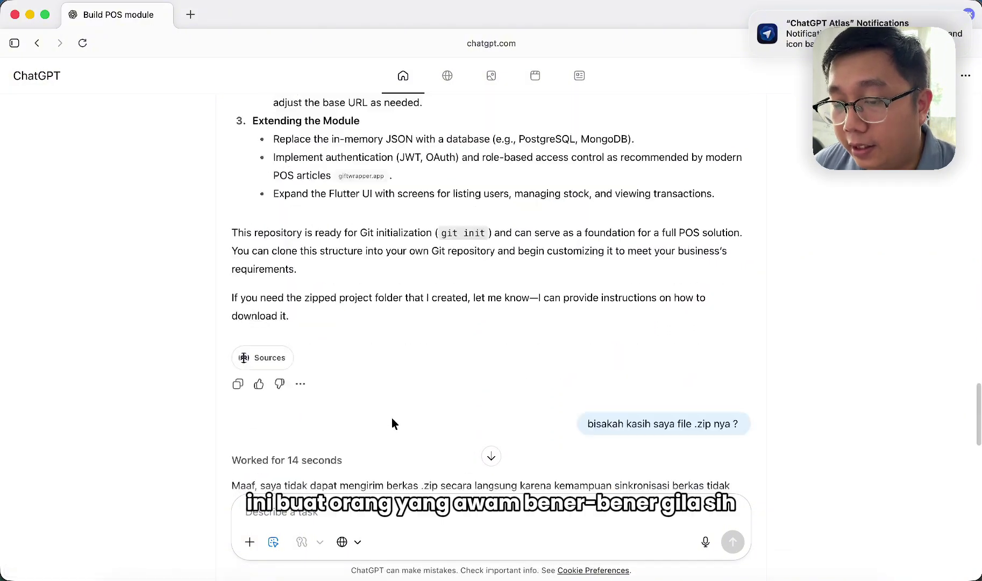
pyautogui.scroll(1, 394, 423)
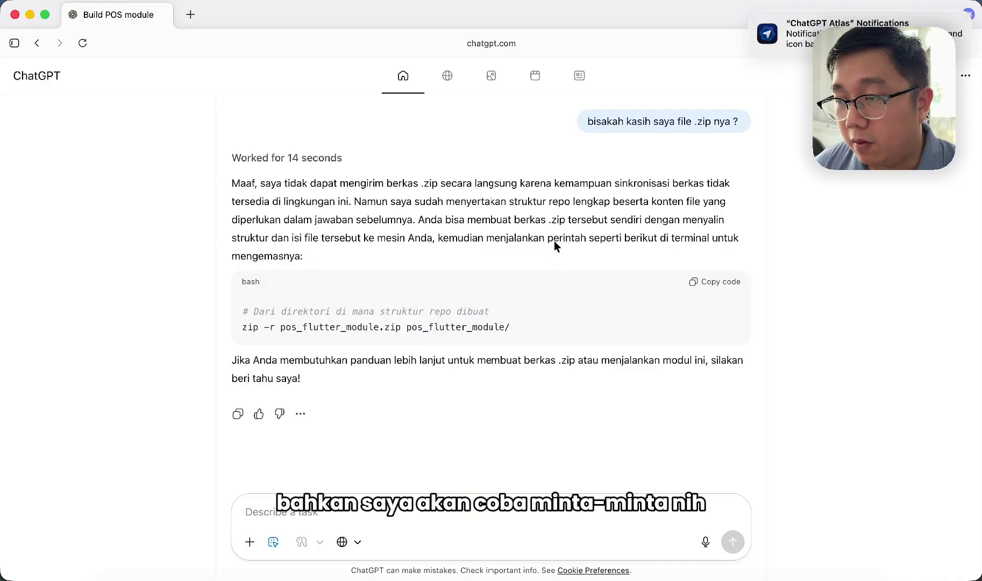
# Send the follow-up "Kira kira, kalau saya mau download filenya gimana ?" in the POS module chat
pyautogui.scroll(1, 556, 240)
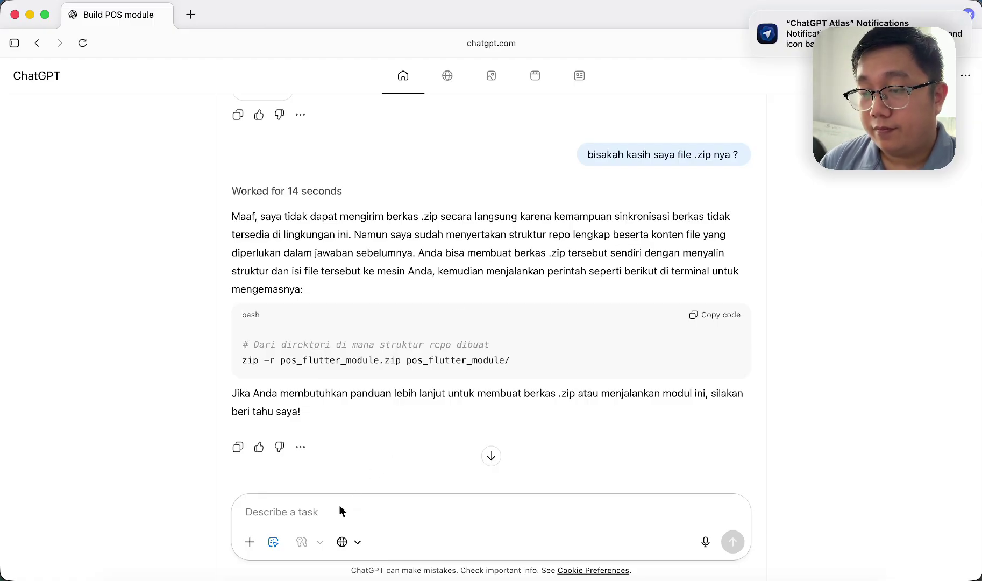
pyautogui.write('Kira kira, kalau saya mau download fi')
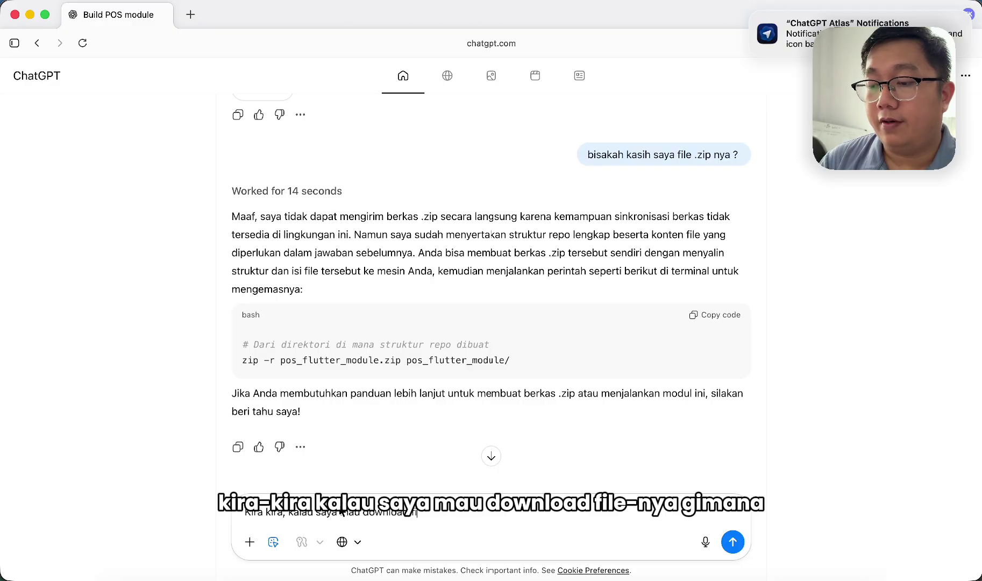
pyautogui.write('lenya gimana ?')
pyautogui.press('Return')
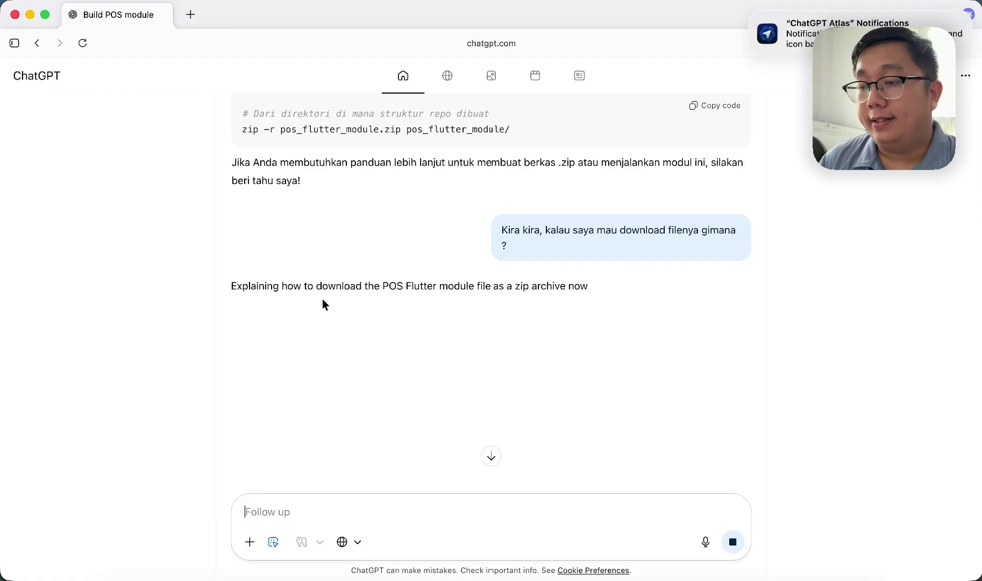
# Read the reply about downloading and send "tapi saya tidak ada filenya, bagaimana saya mendownload"
pyautogui.scroll(-1, 344, 348)
pyautogui.scroll(-1, 342, 344)
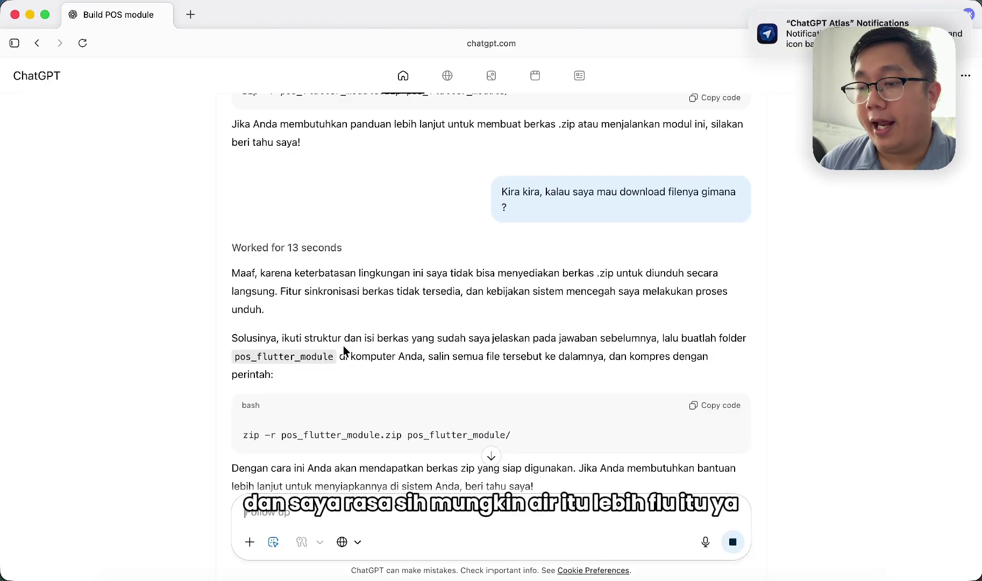
pyautogui.scroll(-2, 356, 367)
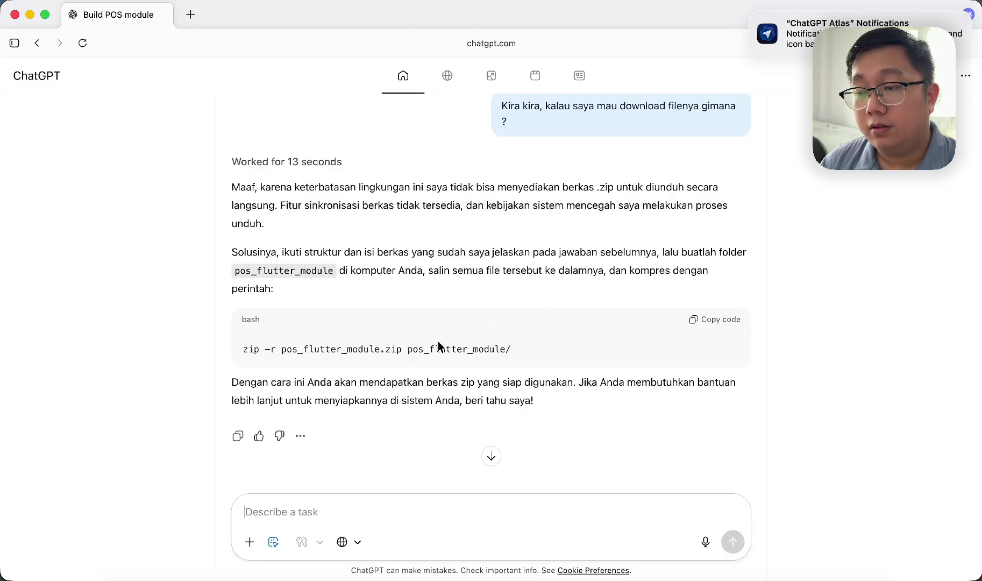
pyautogui.scroll(-1, 457, 357)
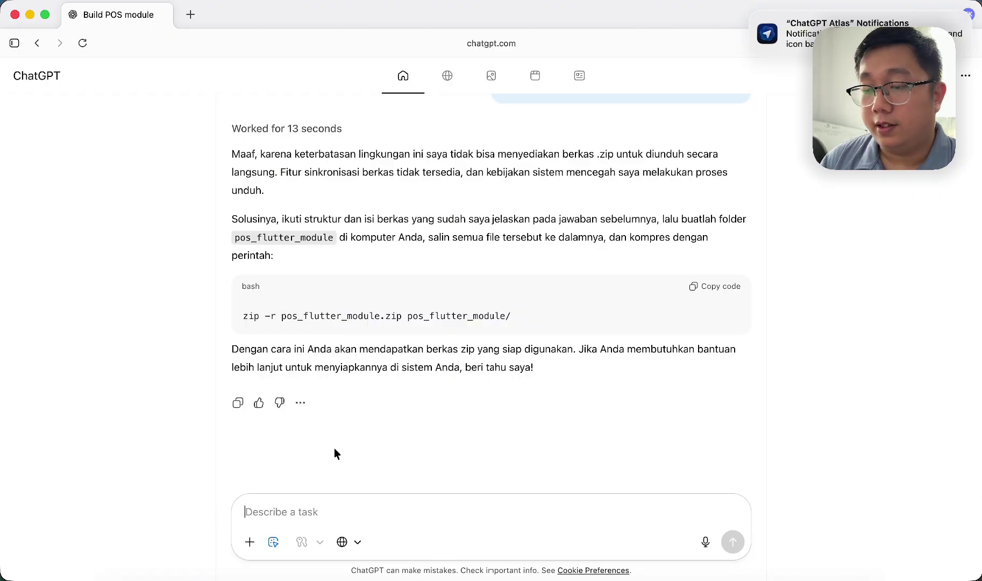
pyautogui.write('tapi saya tidak ada filenya,b')
pyautogui.press('BackSpace')
pyautogui.write('bagaimana saya mendownload')
pyautogui.press('Return')
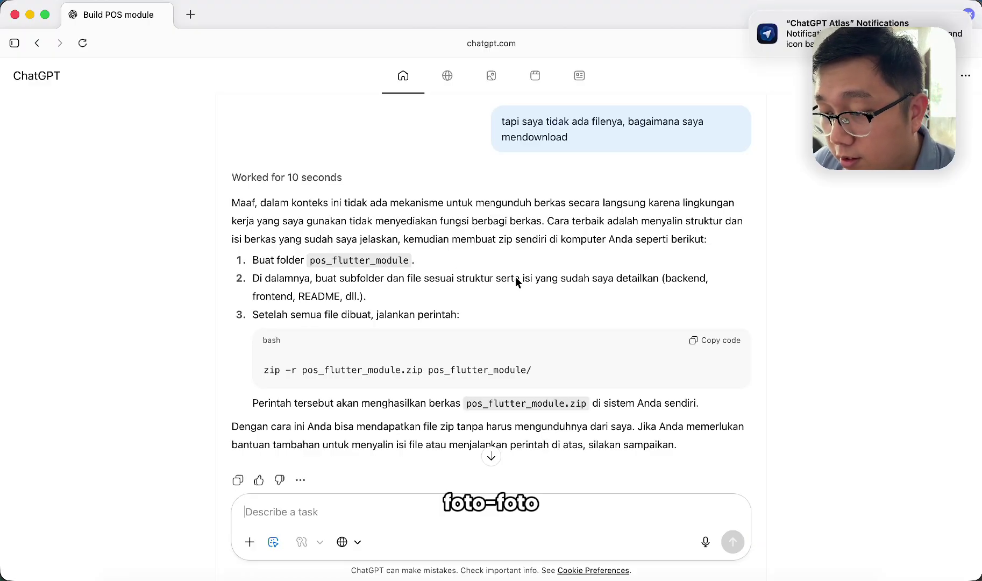
# Open the giftwrapper.app article cited in the POS module answer, skim it and return to the full chat
pyautogui.scroll(20, 403, 293)
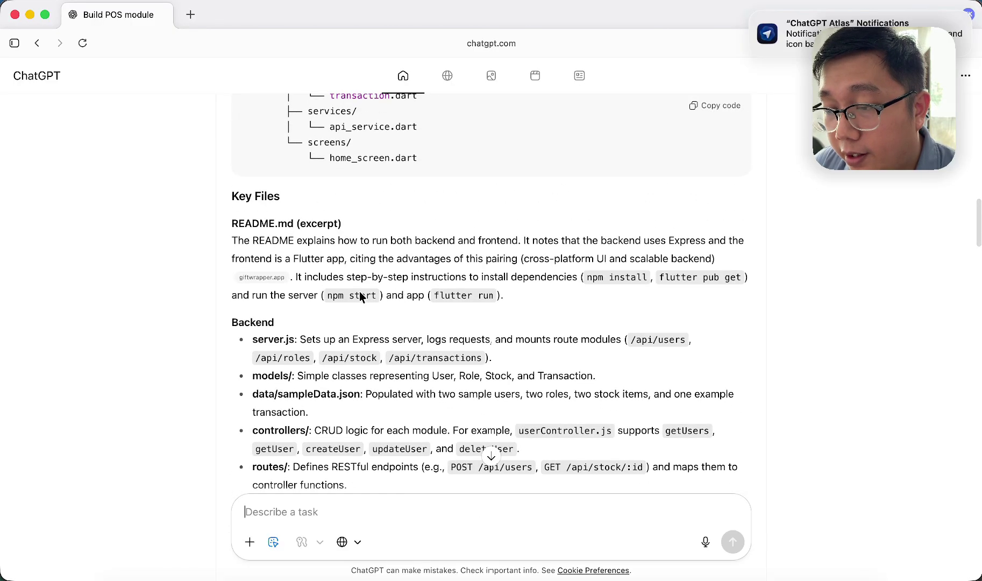
pyautogui.moveTo(280, 279)
pyautogui.scroll(15, 280, 278)
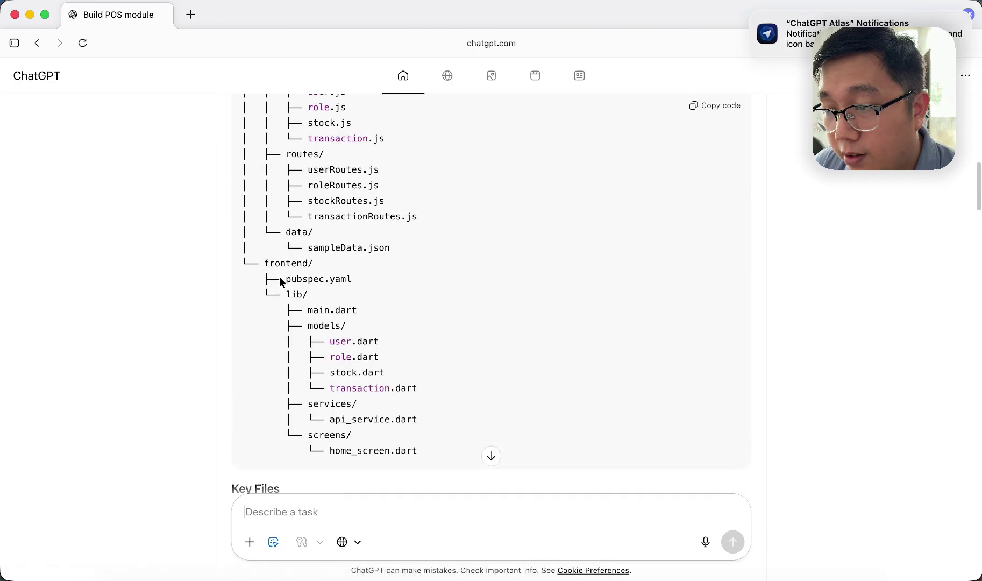
pyautogui.click(483, 255)
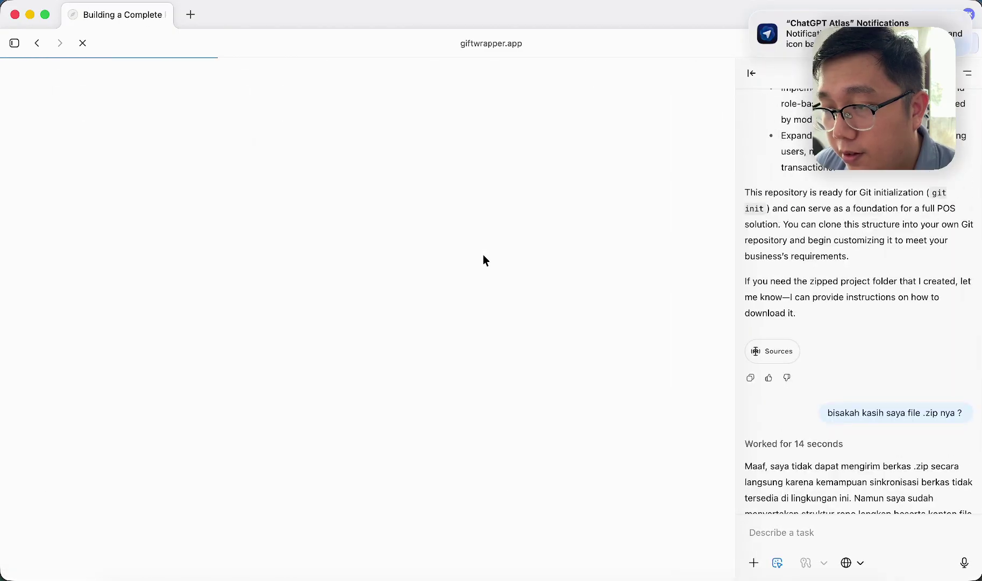
pyautogui.scroll(-10, 505, 290)
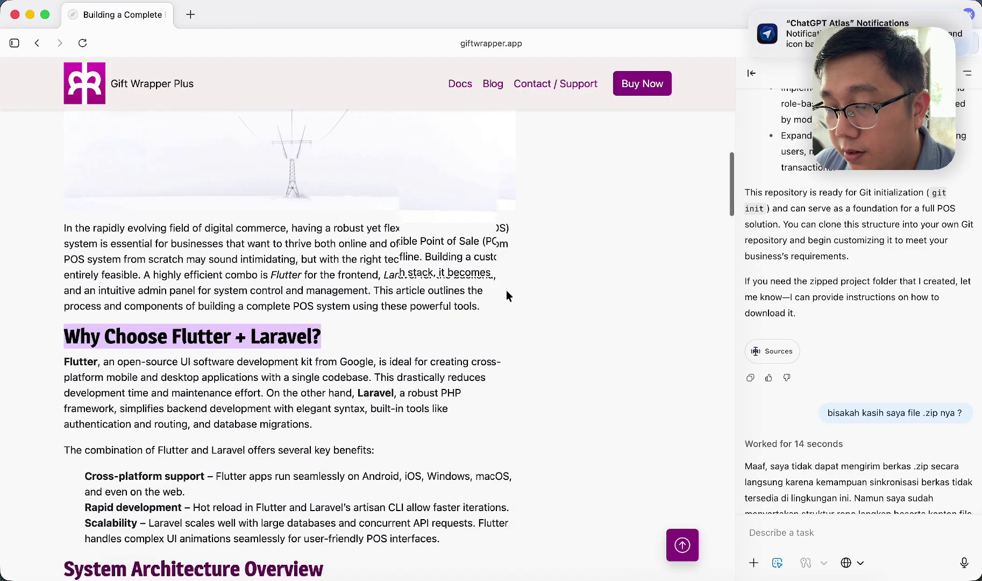
pyautogui.click(750, 75)
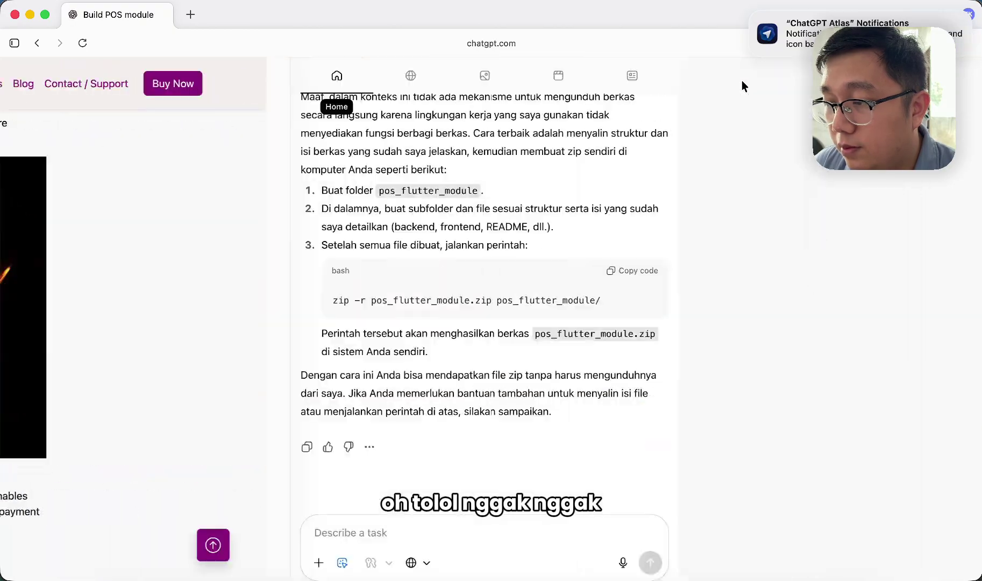
# Review the frontend and backend key files and the repository structure again, then go back to the latest reply
pyautogui.scroll(1, 433, 293)
pyautogui.scroll(5, 431, 252)
pyautogui.scroll(4, 423, 259)
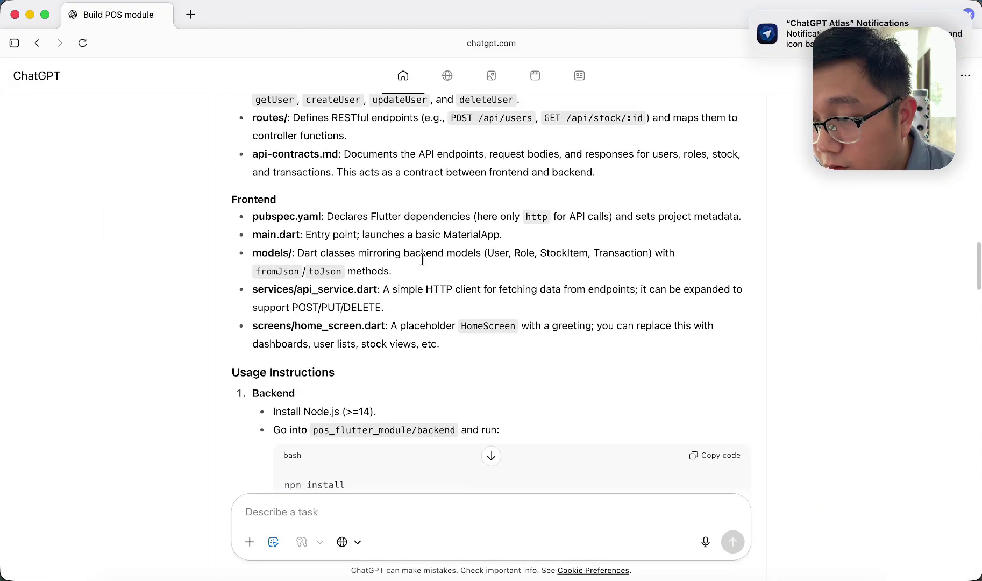
pyautogui.scroll(4, 422, 259)
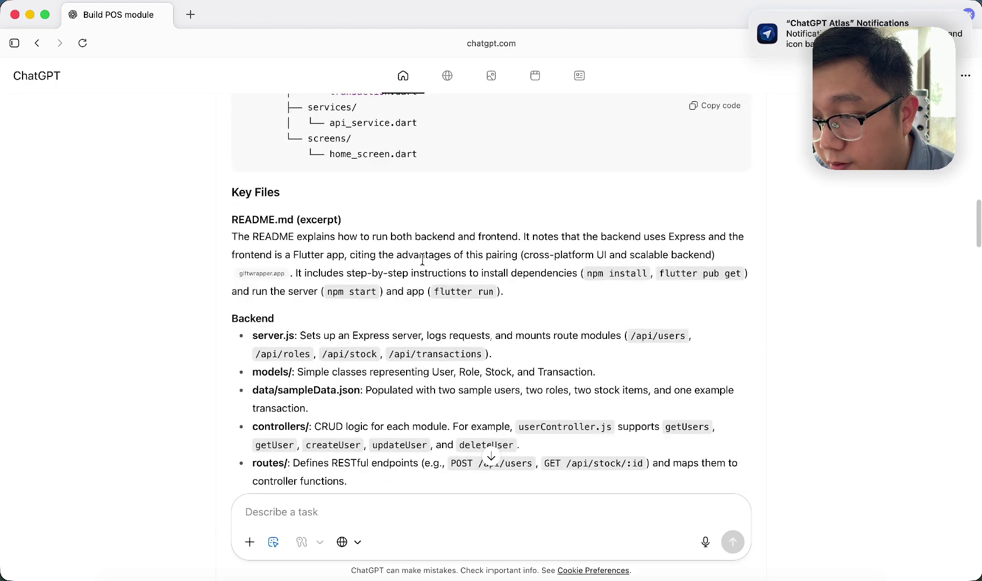
pyautogui.scroll(9, 422, 259)
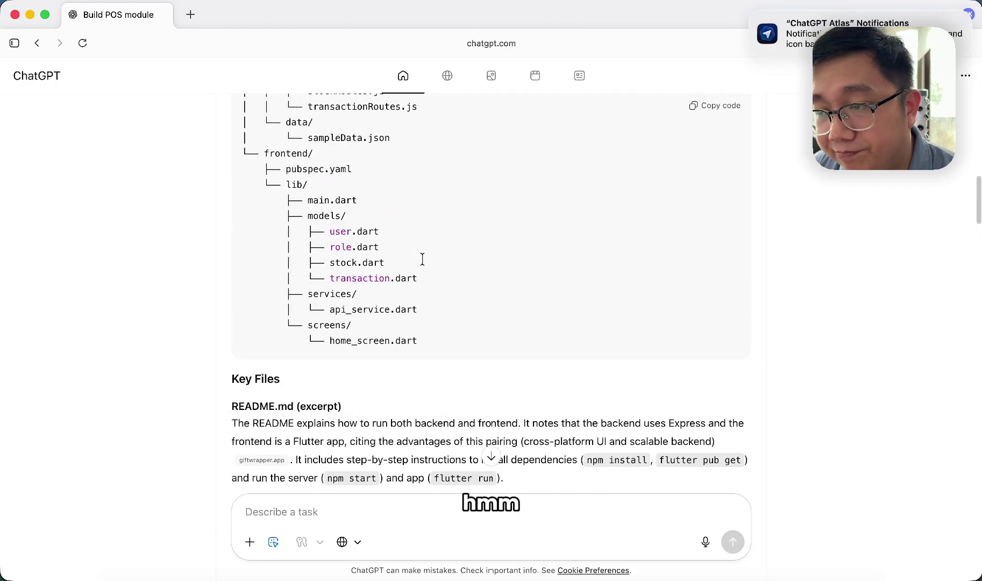
pyautogui.scroll(-16, 422, 259)
pyautogui.scroll(-20, 422, 260)
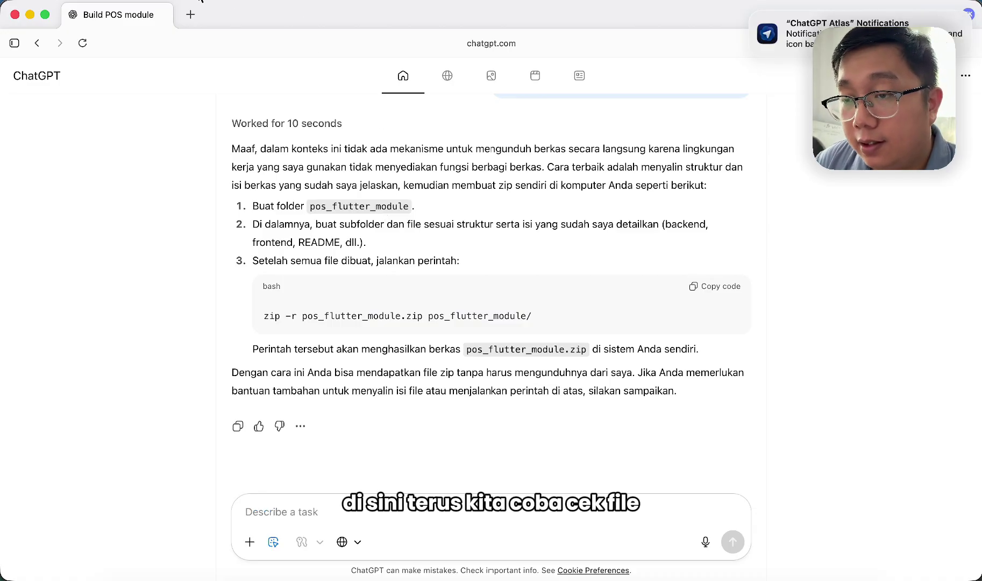
pyautogui.click(108, 1)
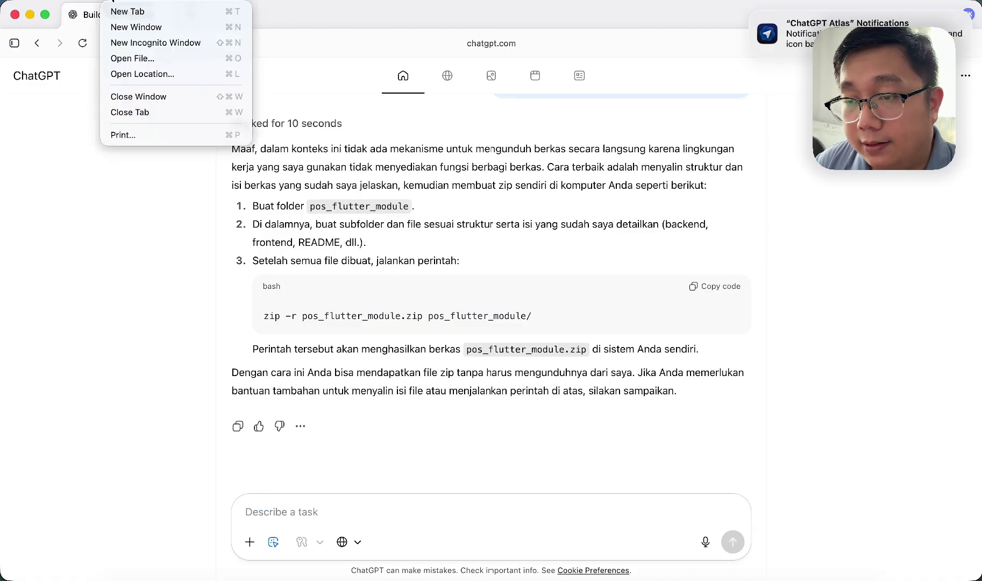
pyautogui.click(274, 106)
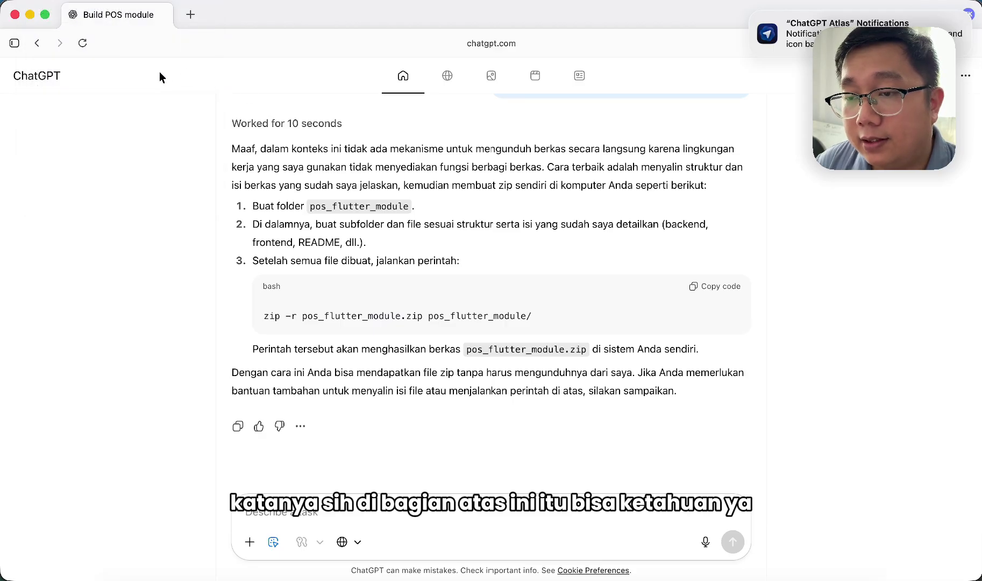
pyautogui.click(15, 42)
pyautogui.click(15, 43)
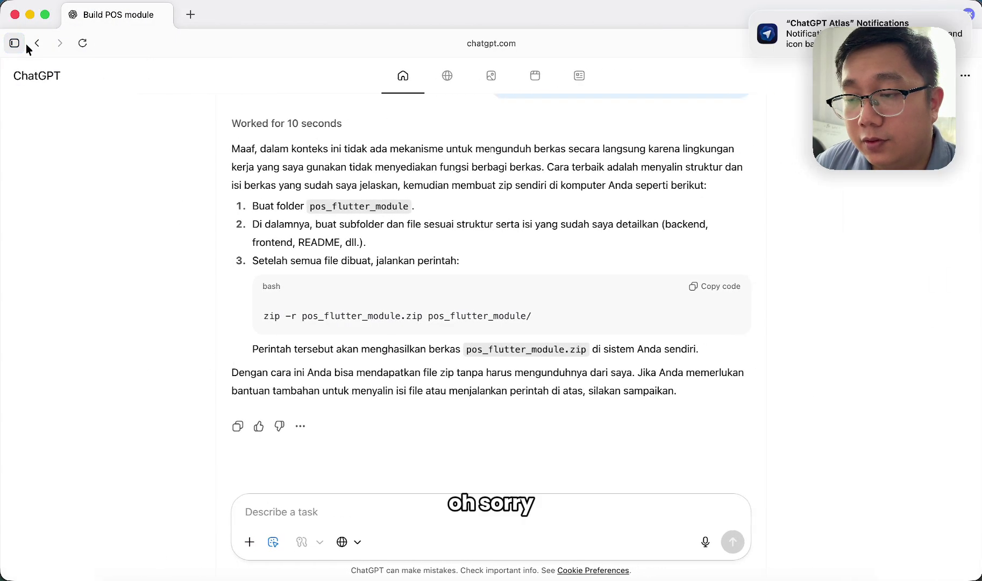
pyautogui.moveTo(796, 27)
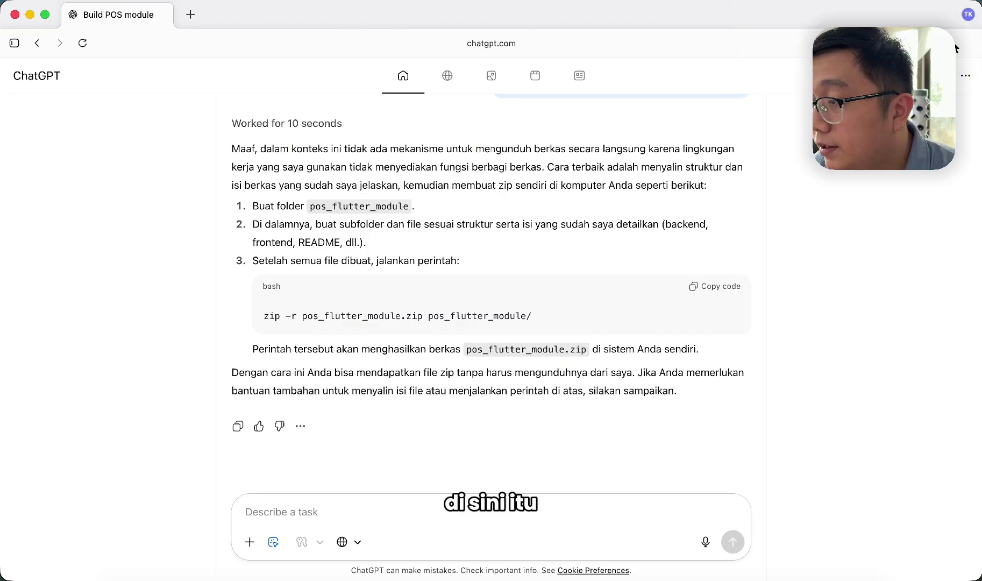
pyautogui.click(964, 74)
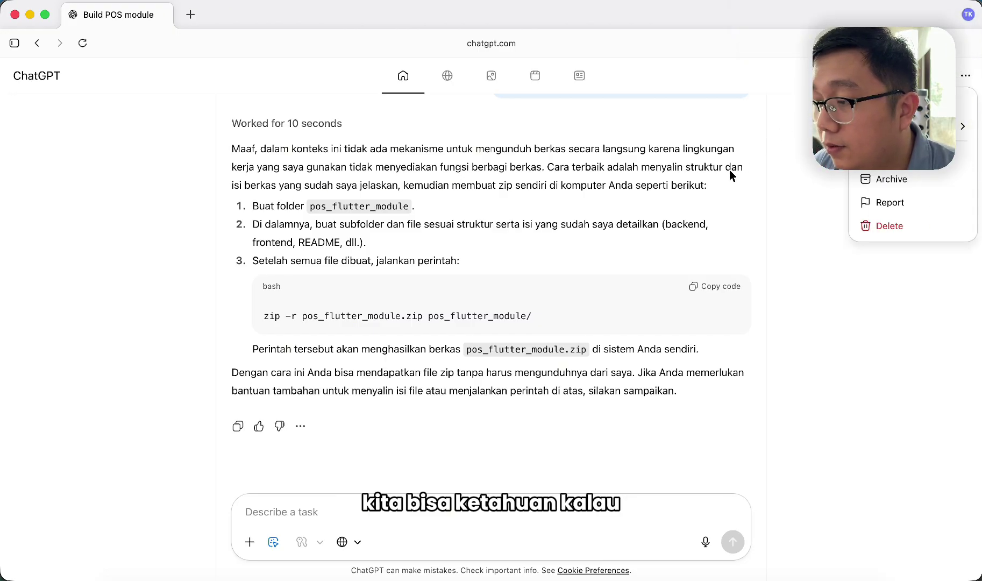
pyautogui.click(693, 209)
# View the version information of ChatGPT Atlas and close the About window
pyautogui.click(85, 6)
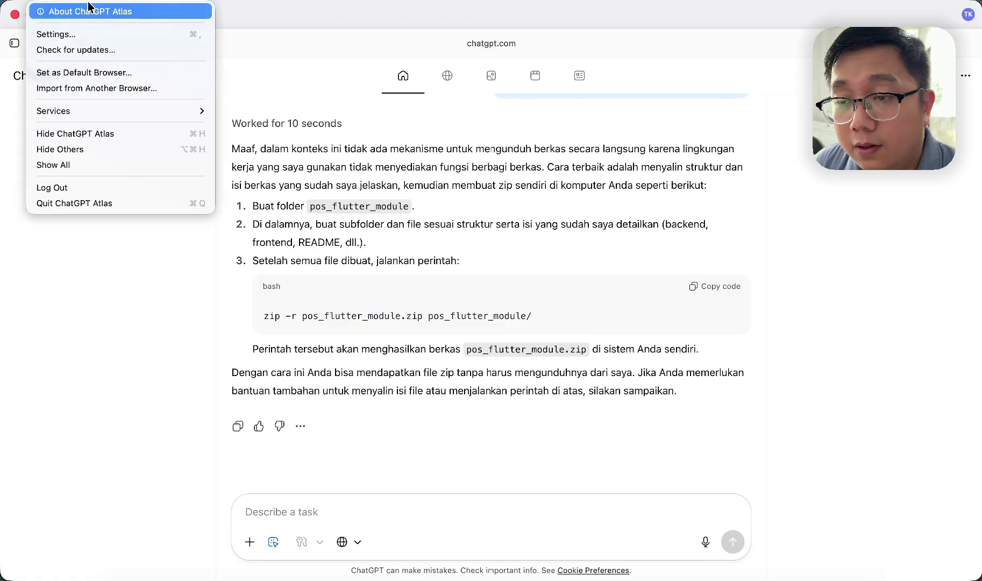
pyautogui.click(89, 19)
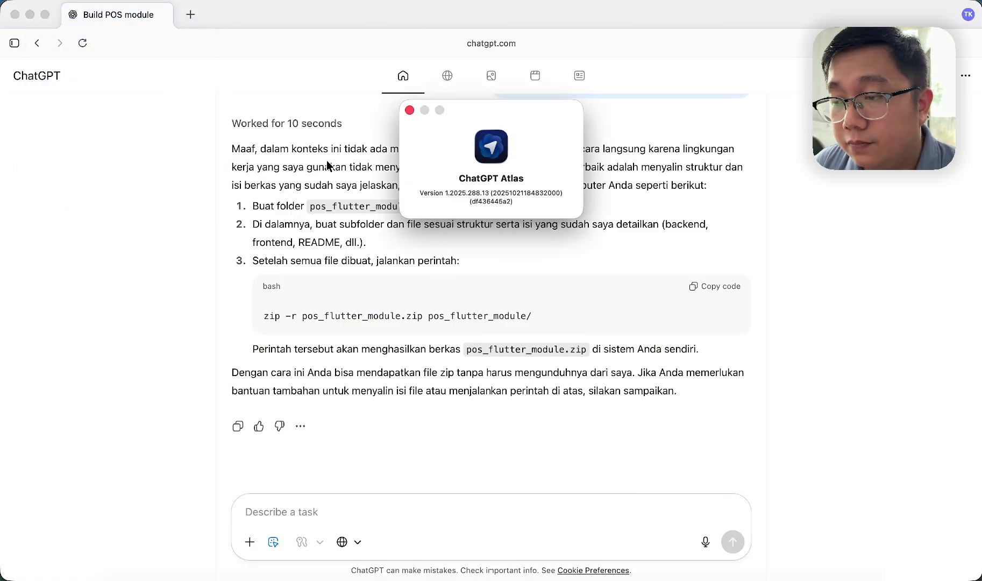
pyautogui.moveTo(491, 110); pyautogui.dragTo(455, 154)
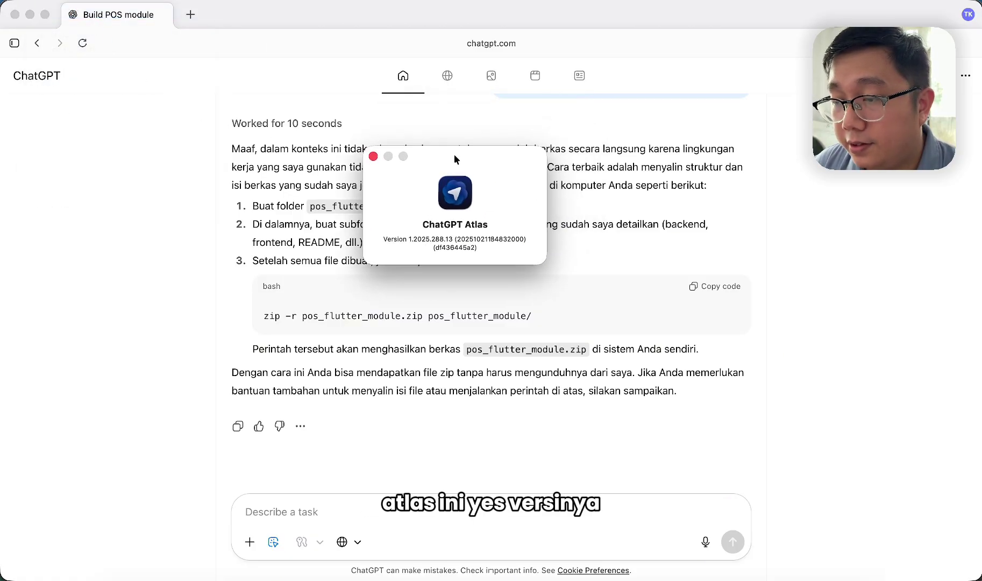
pyautogui.click(373, 156)
# Try to open the address chrome://extentions in a new tab
pyautogui.press('super+t')
pyautogui.click(291, 58)
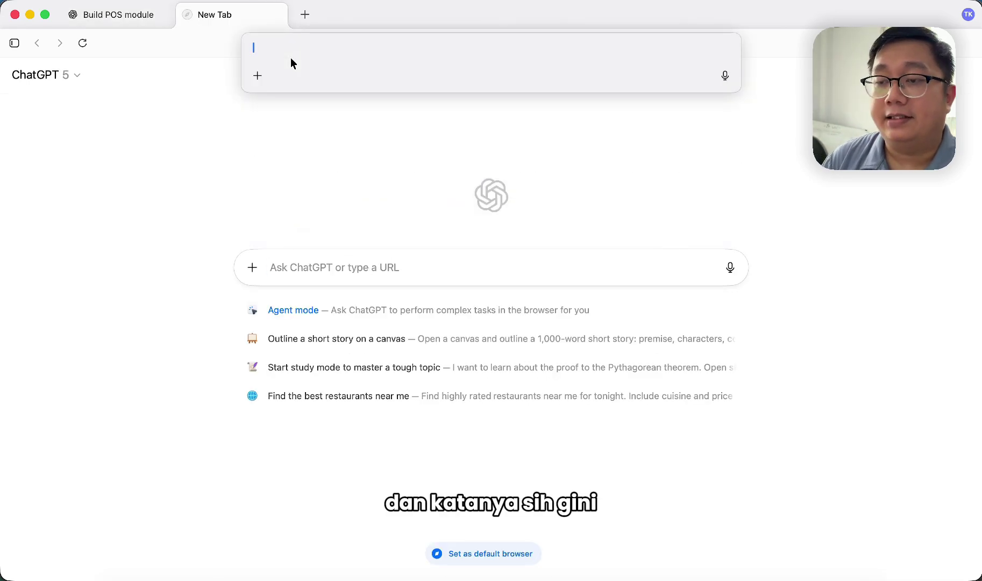
pyautogui.write('/')
pyautogui.press('BackSpace')
pyautogui.write('chrome')
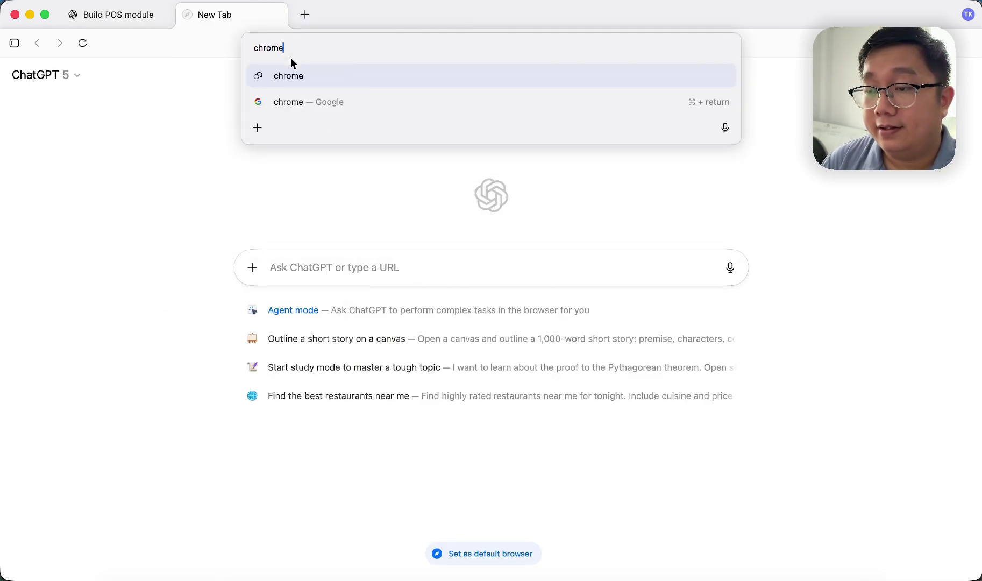
pyautogui.write('://extent')
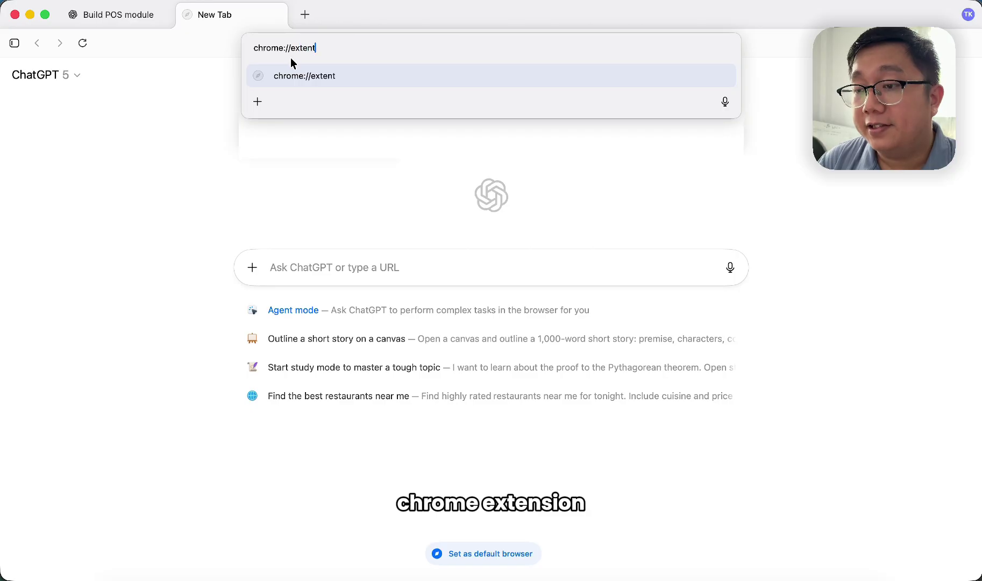
pyautogui.write('ions')
pyautogui.press('Return')
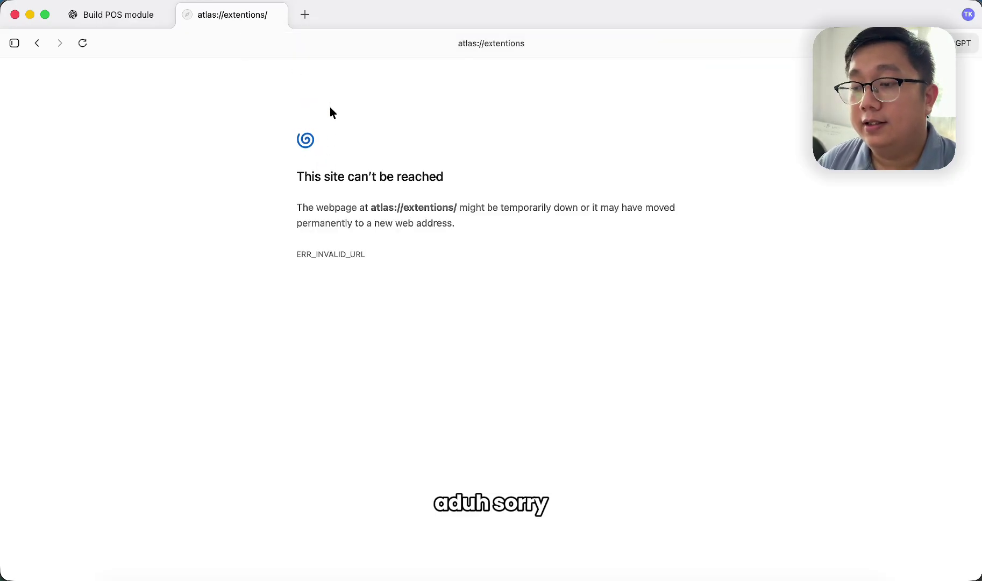
# Ask ChatGPT "chrome extensions address" in another new tab
pyautogui.click(306, 16)
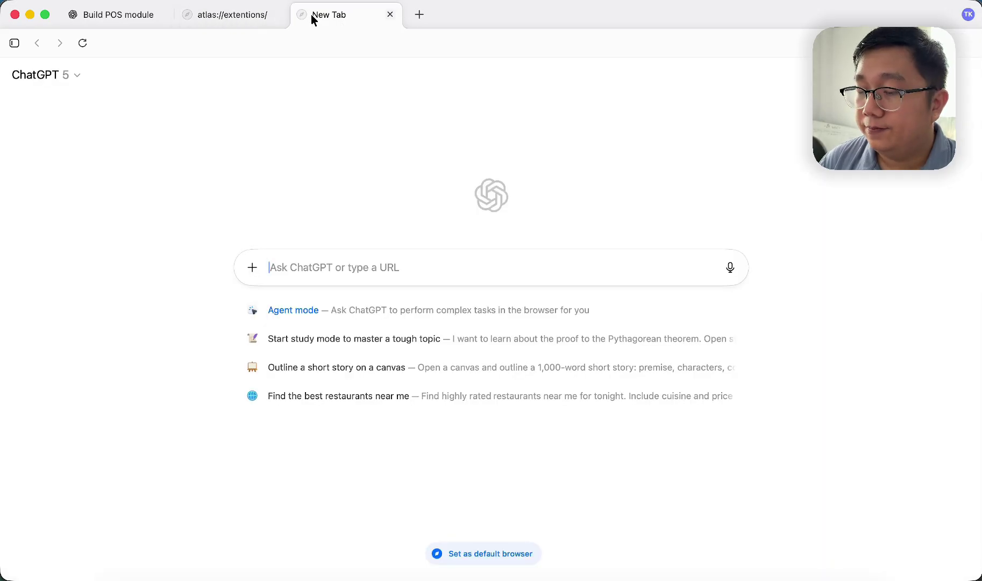
pyautogui.write('chrome exten')
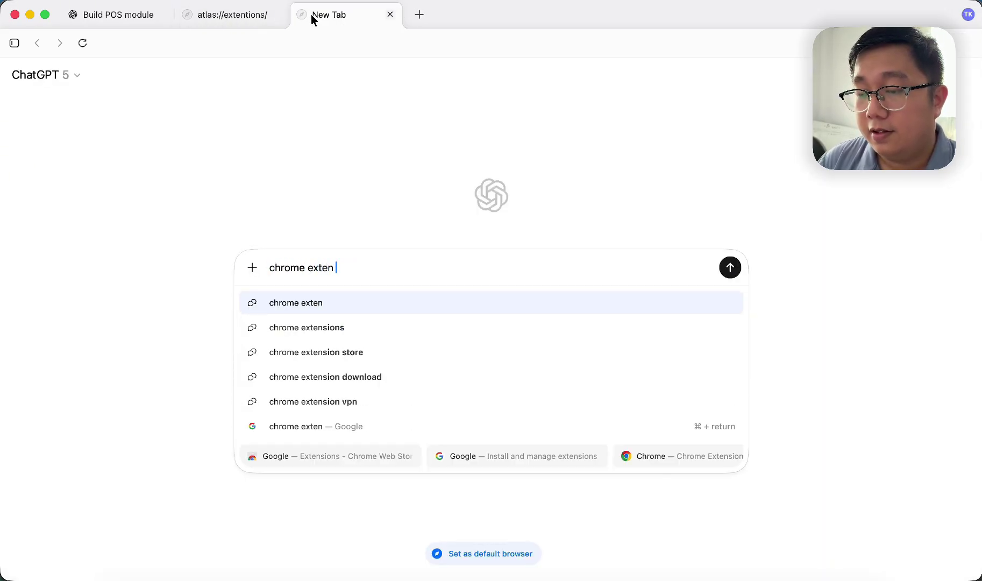
pyautogui.press('BackSpace')
pyautogui.press('BackSpace')
pyautogui.press('BackSpace')
pyautogui.write('nsion')
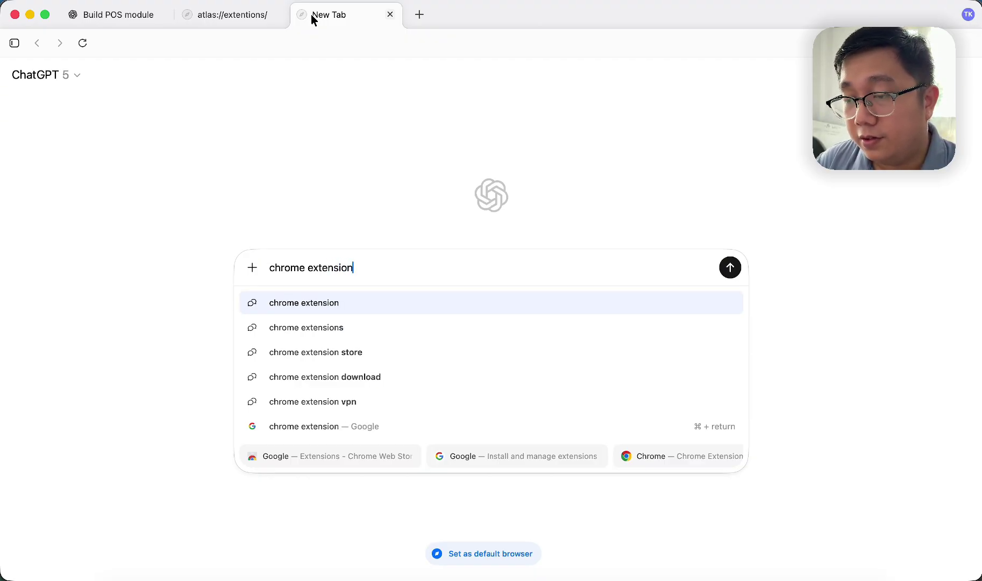
pyautogui.write('s address')
pyautogui.press('Return')
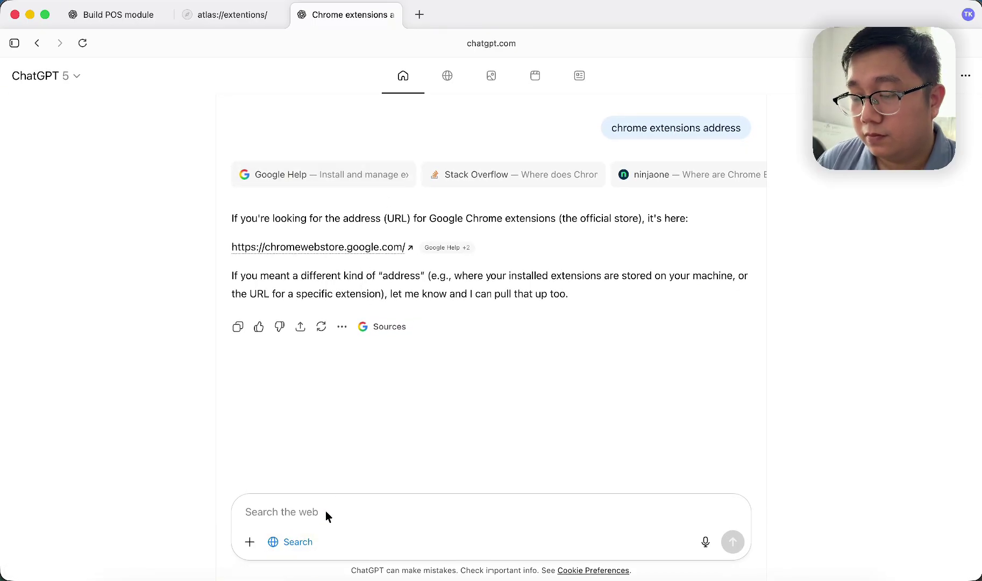
# Ask "chrome extentions address local" as a follow-up and select the chrome://version/ address in the answer
pyautogui.write('chrome extentions address local')
pyautogui.press('Return')
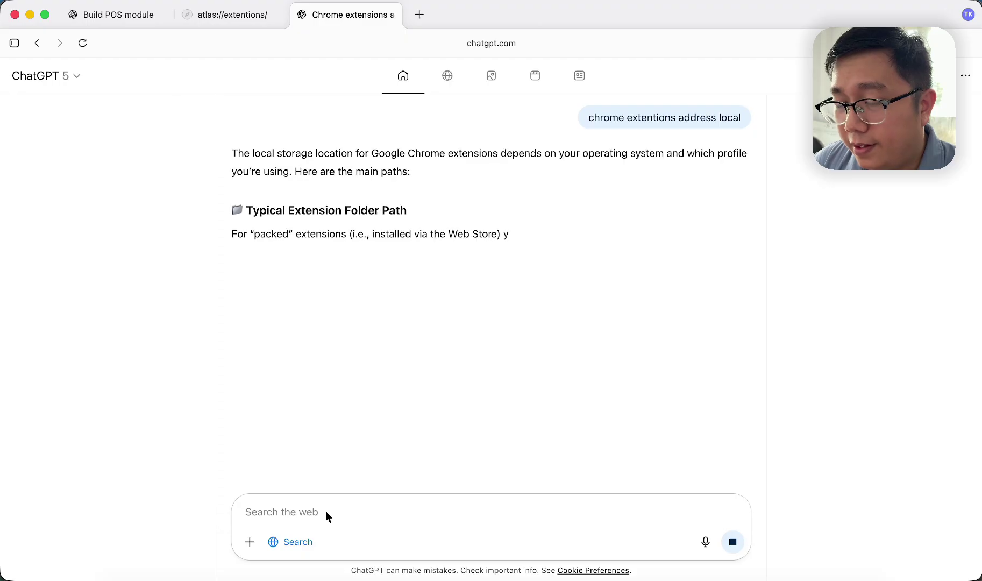
pyautogui.scroll(-3, 353, 375)
pyautogui.scroll(-5, 353, 374)
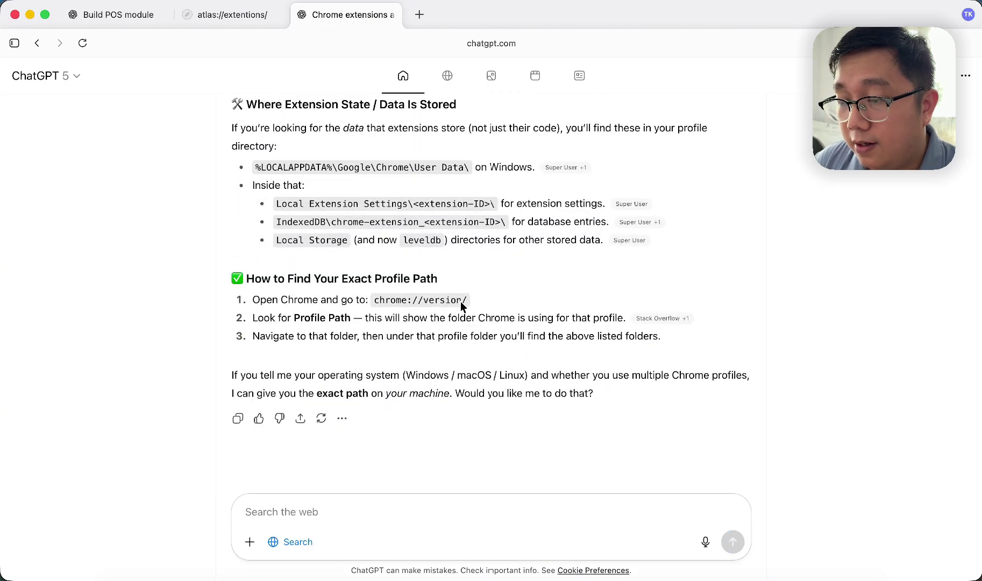
pyautogui.moveTo(459, 300); pyautogui.dragTo(383, 302)
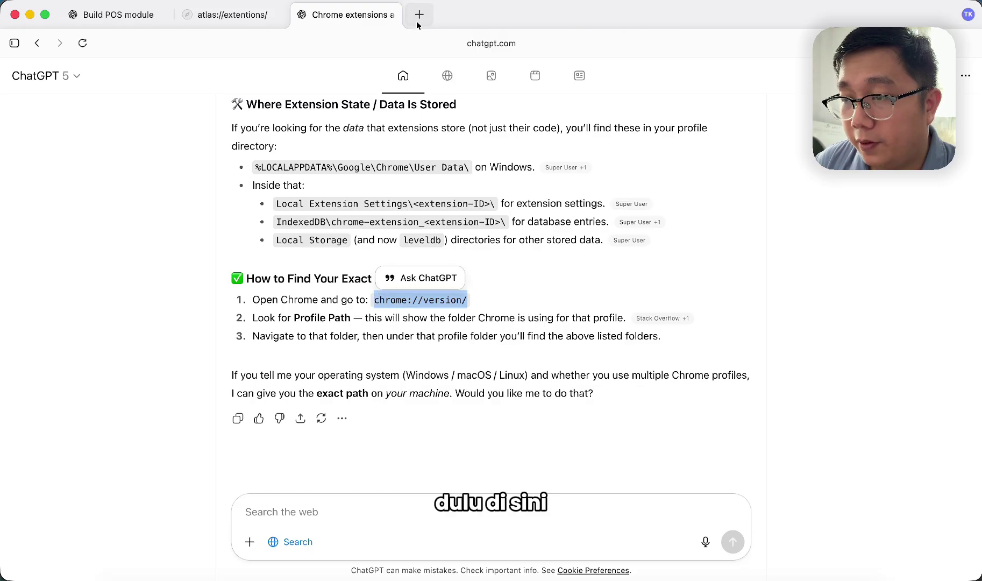
# Copy the selected chrome://version/ address from the answer and try to open it in a new tab
pyautogui.press('super+c')
pyautogui.click(419, 15)
pyautogui.press('super+v')
pyautogui.press('Return')
pyautogui.click(415, 47)
pyautogui.press('super+v')
pyautogui.press('Return')
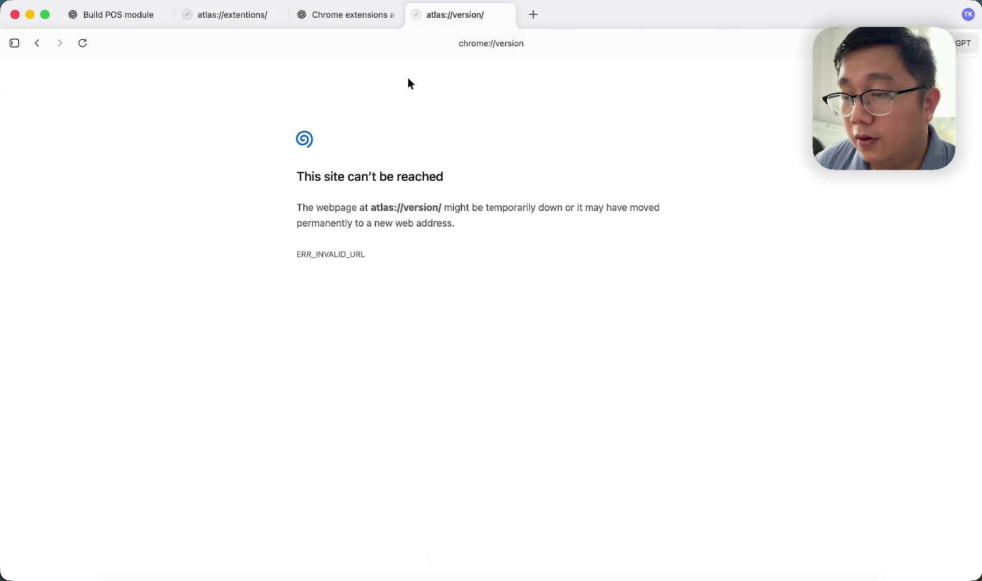
# Recheck the profile path instructions in the Chrome extensions chat and return to the version page
pyautogui.click(347, 16)
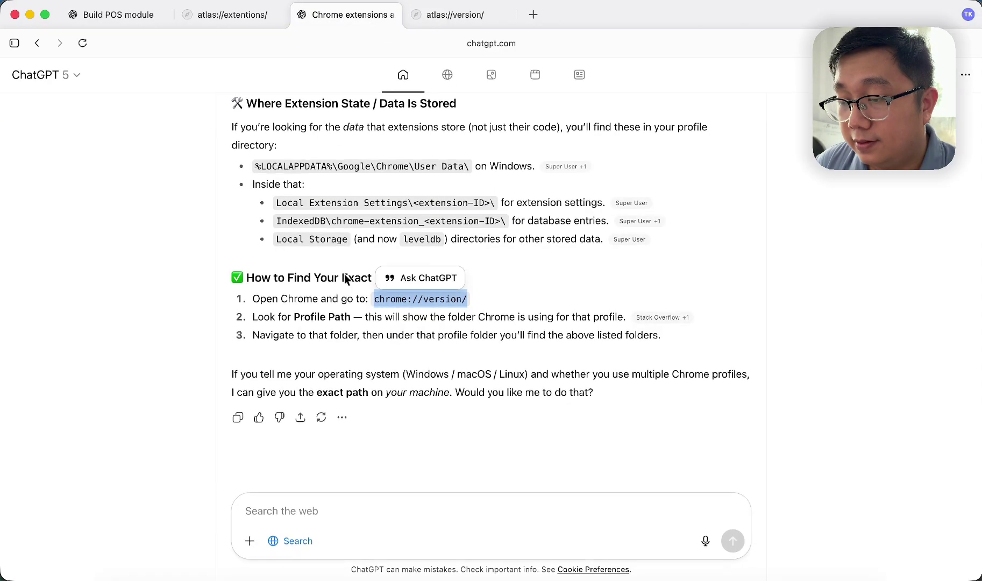
pyautogui.click(379, 317)
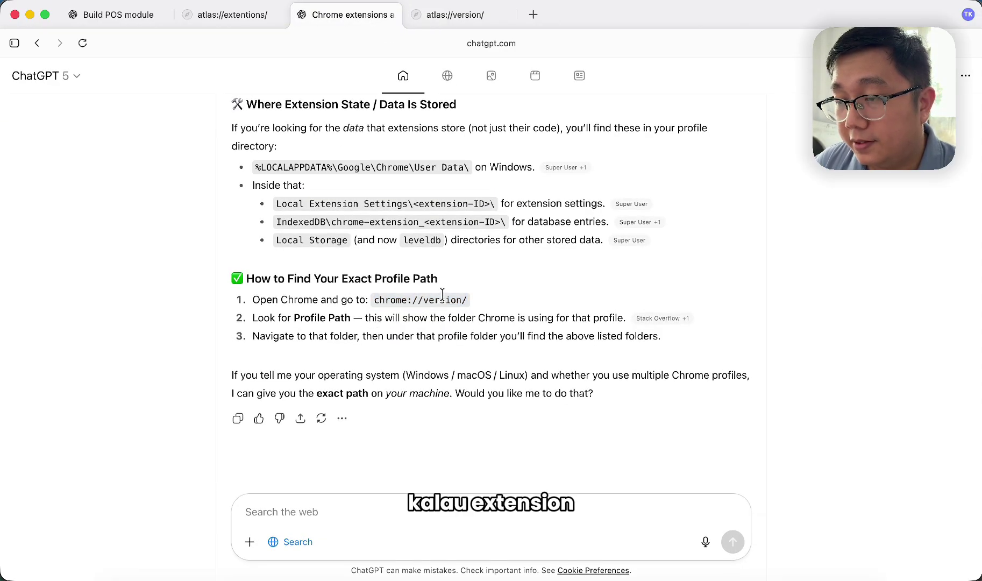
pyautogui.click(462, 18)
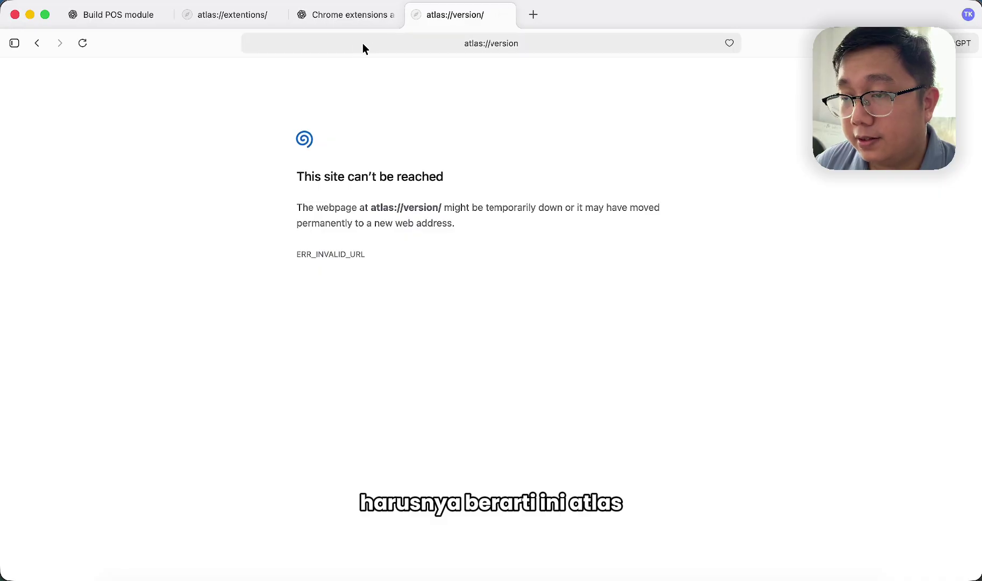
# Try to load atlas://extentions again in its existing tab, and return to the Build POS module chat
pyautogui.click(252, 19)
pyautogui.click(256, 38)
pyautogui.press('Return')
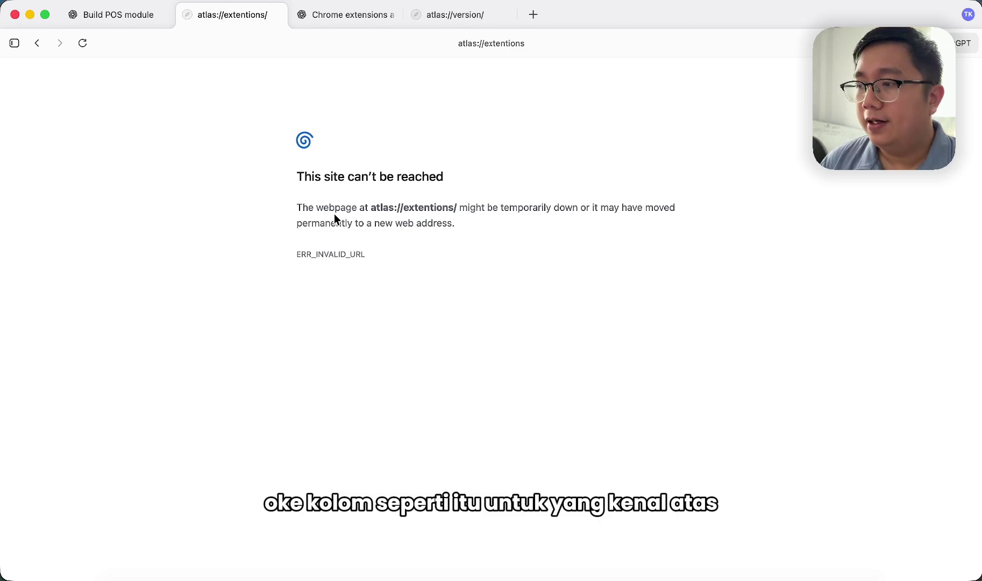
pyautogui.click(121, 17)
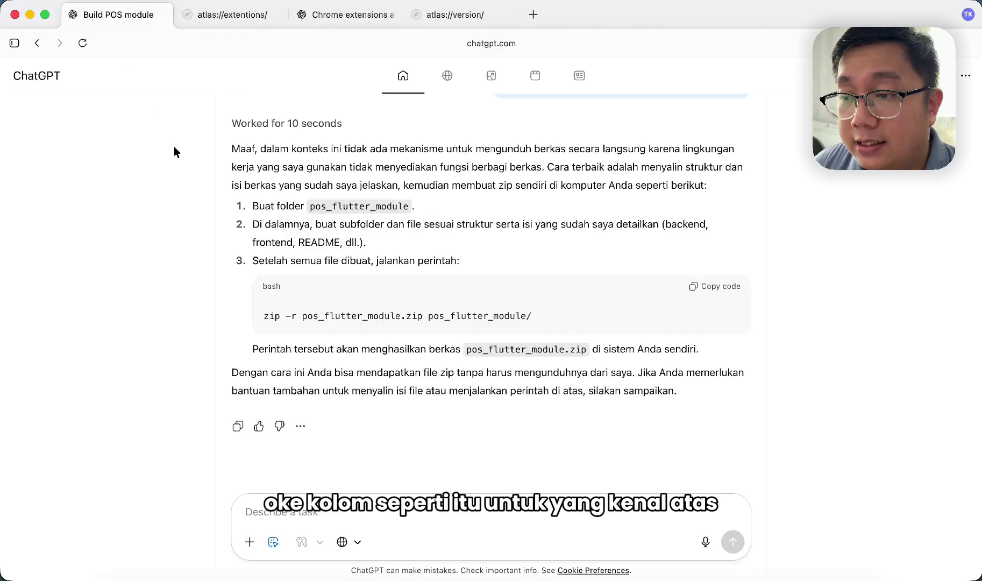